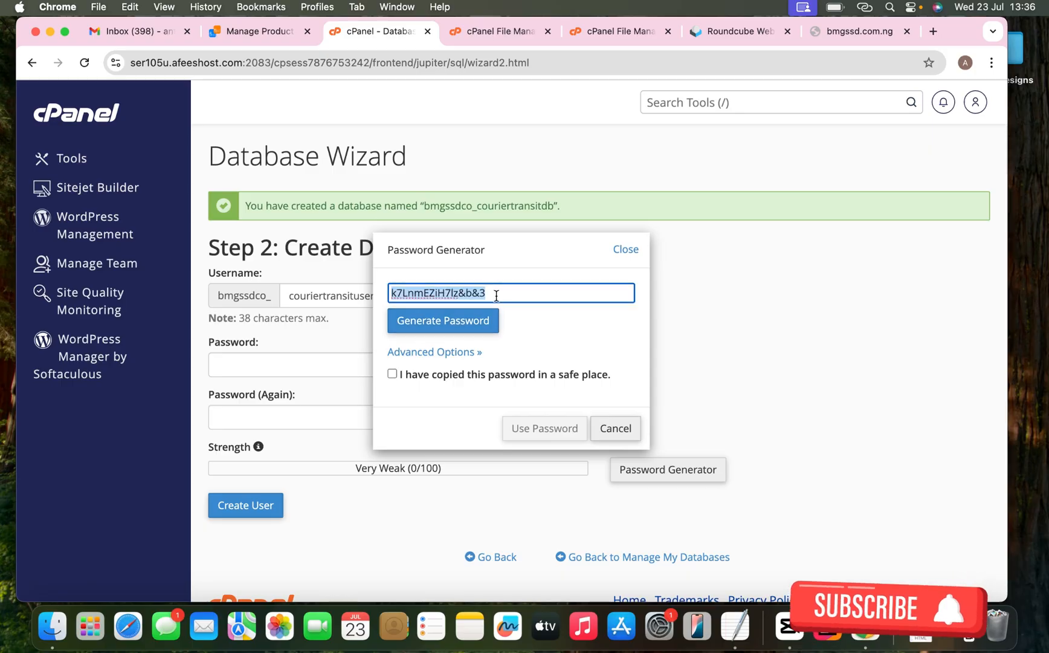
Step: Create the database user with a saved, generated strong password
click(392, 373)
click(547, 428)
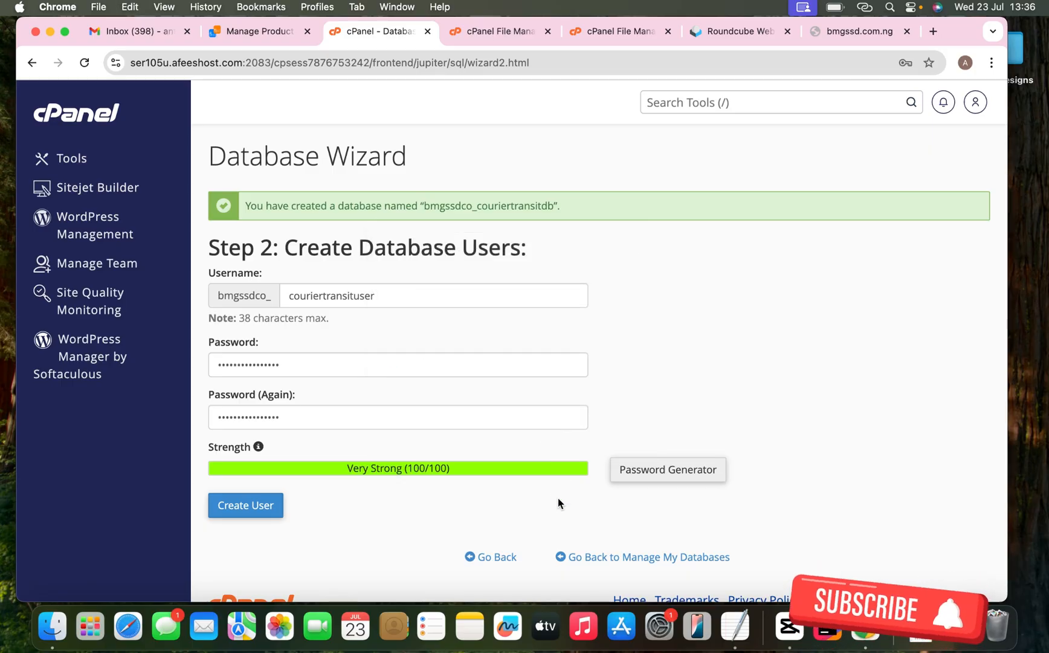
click(280, 505)
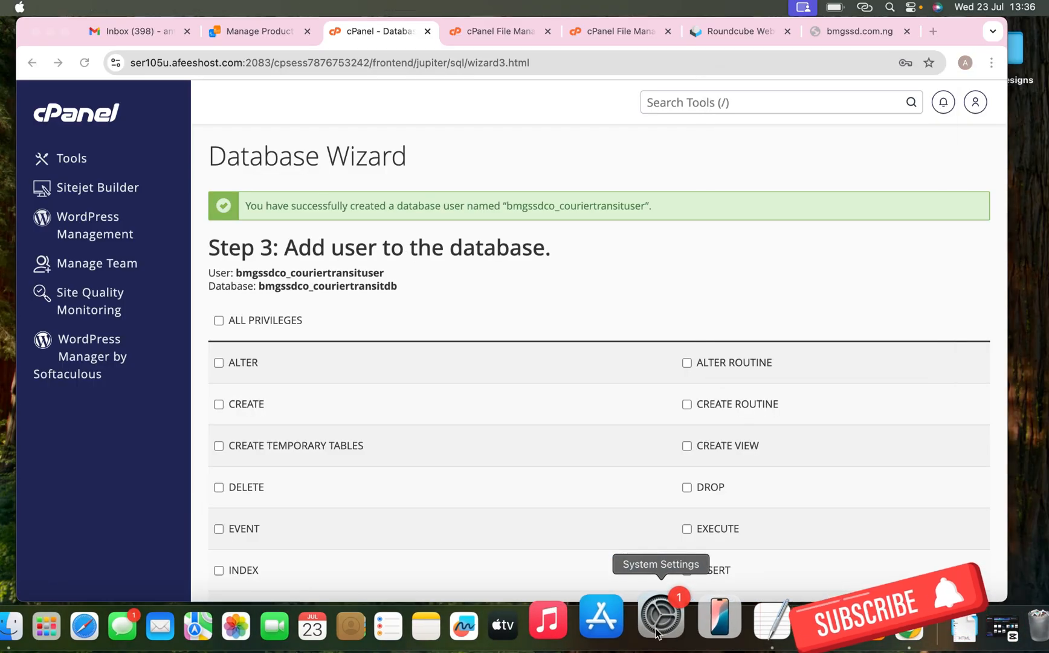
Step: Tick ALL PRIVILEGES and paste the user and database names into TextEdit notes
click(220, 320)
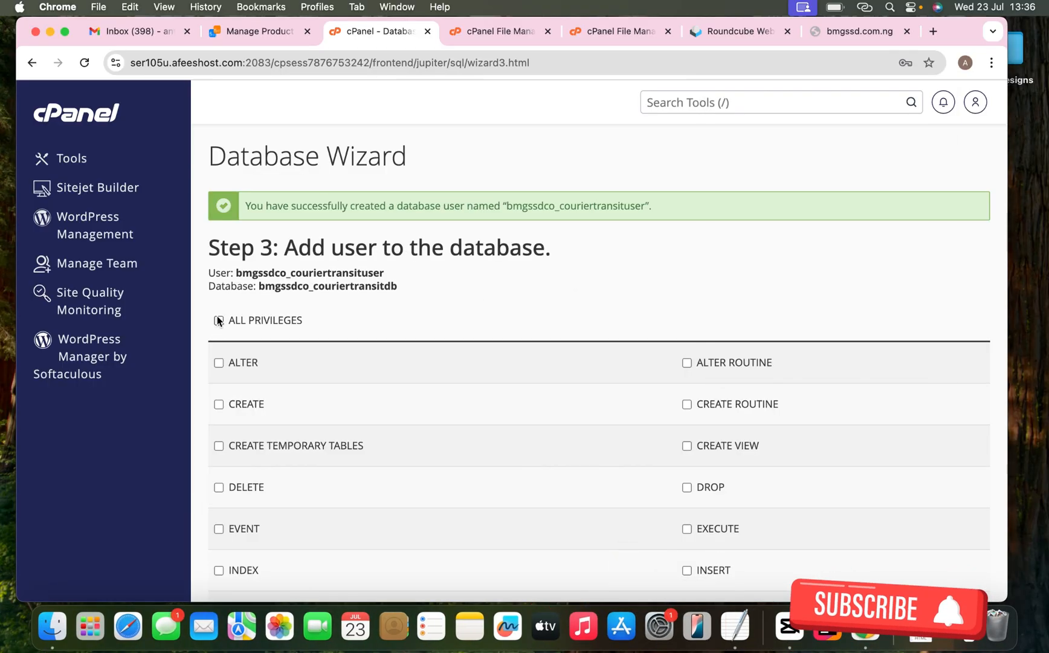
drag(405, 285, 205, 276)
key(super+c)
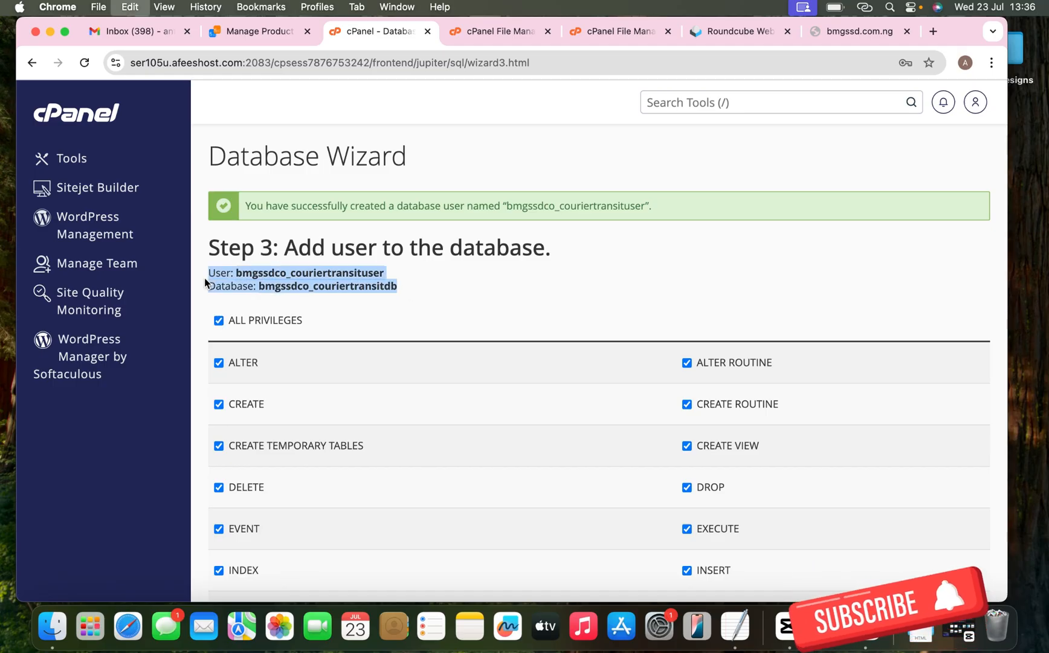
click(736, 623)
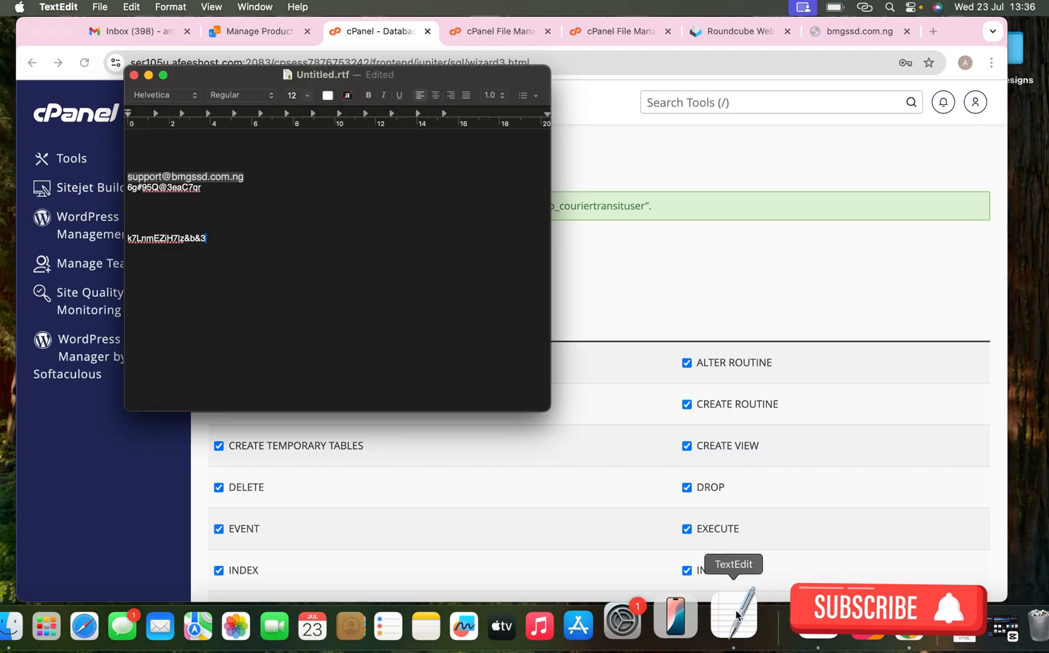
click(158, 221)
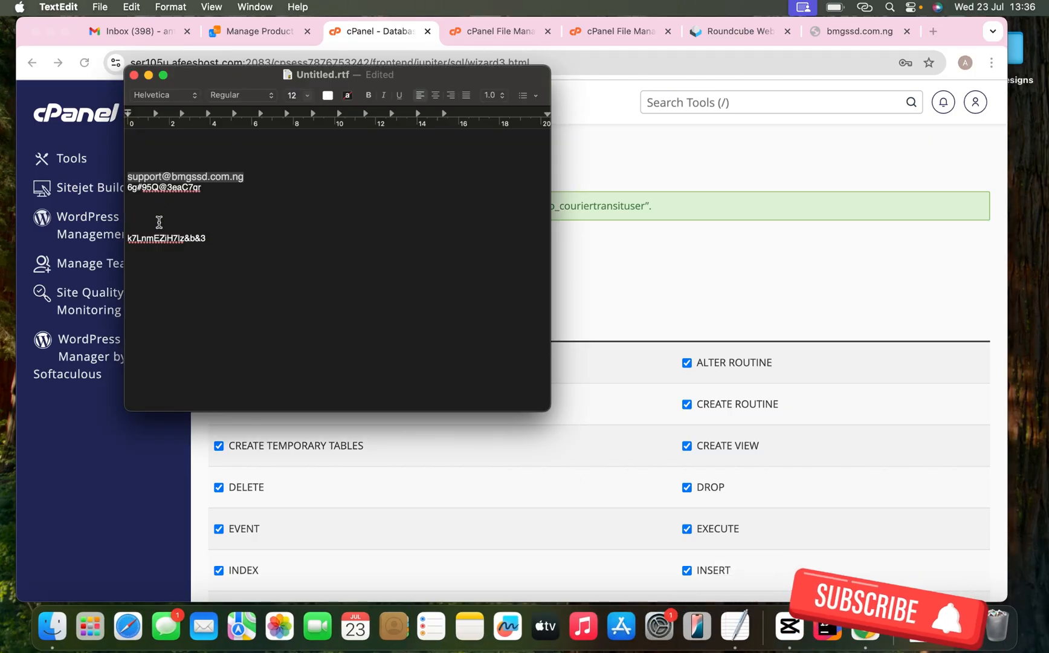
key(super+v)
Step: Apply the privileges, adding the user to bmgssdco_couriertransitdb
click(582, 264)
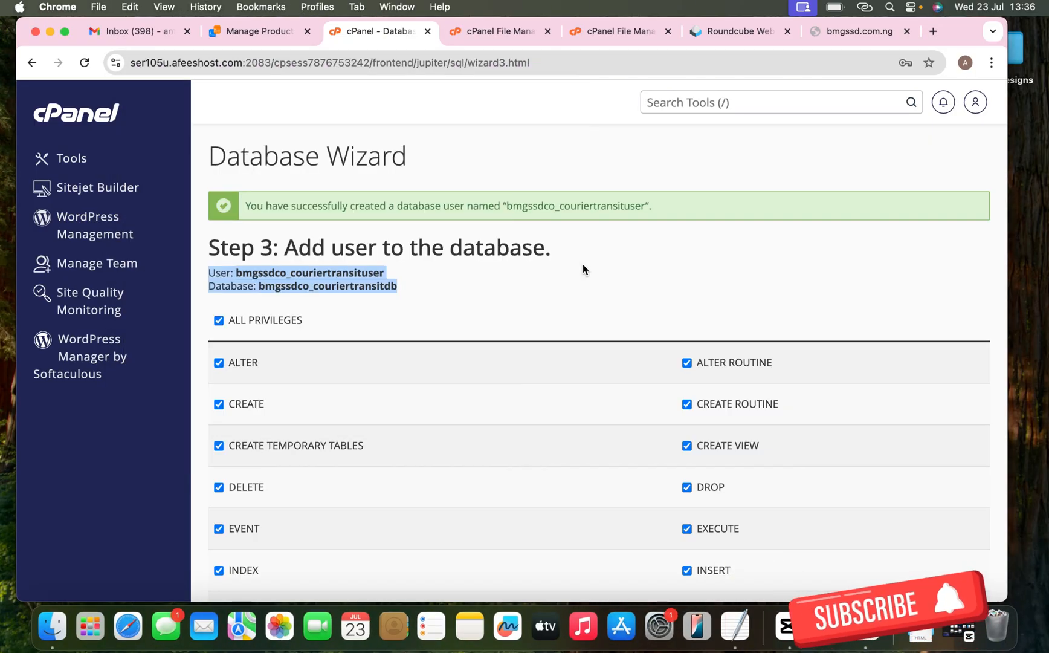
scroll(582, 264, down, 1)
scroll(582, 269, down, 5)
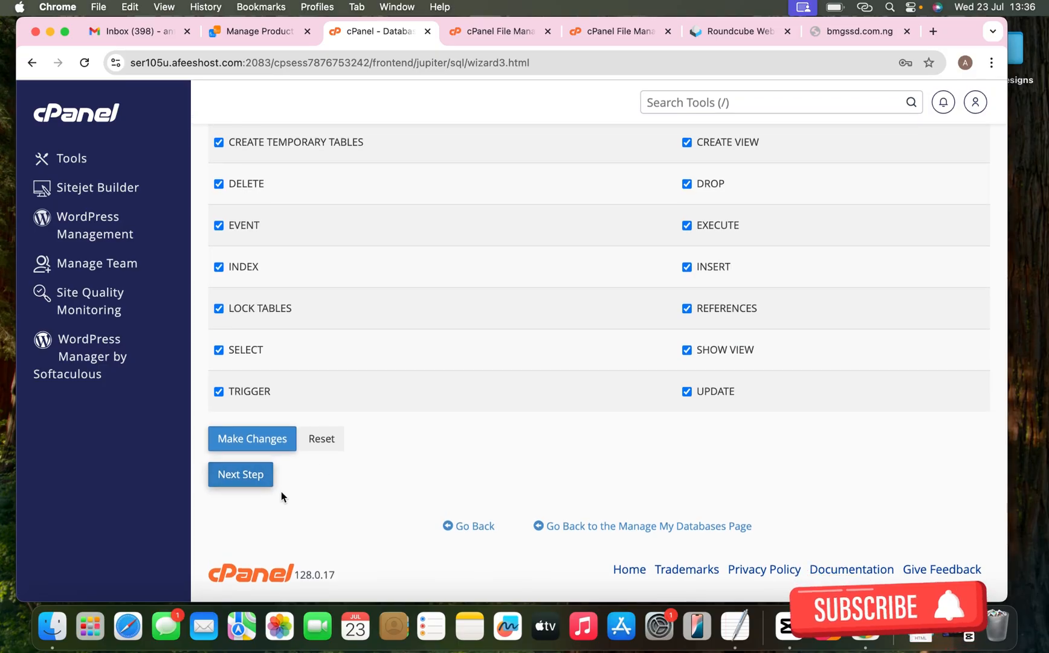
click(252, 485)
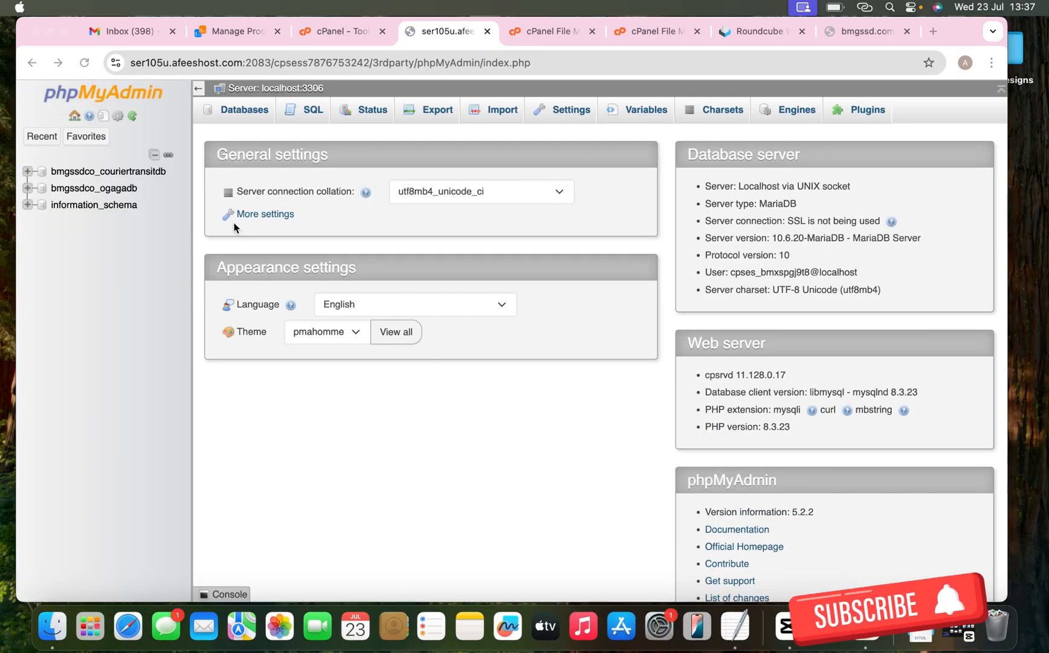
Step: Import database.sql into bmgssdco_couriertransitdb, creating the admin, settings, tracking and track_update tables
click(139, 173)
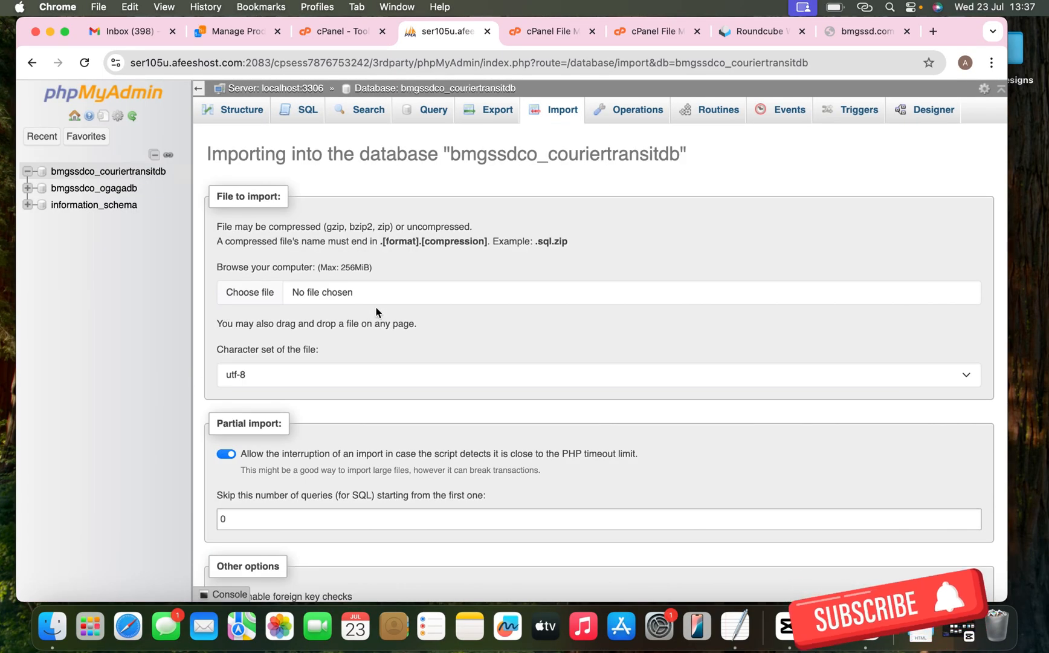
click(382, 298)
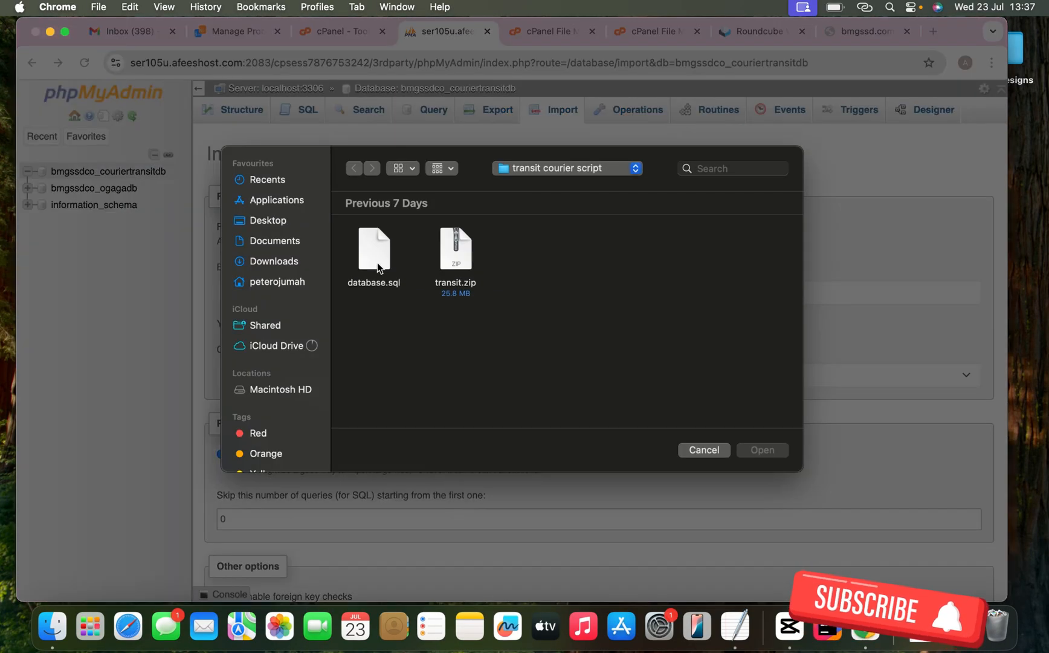
click(377, 262)
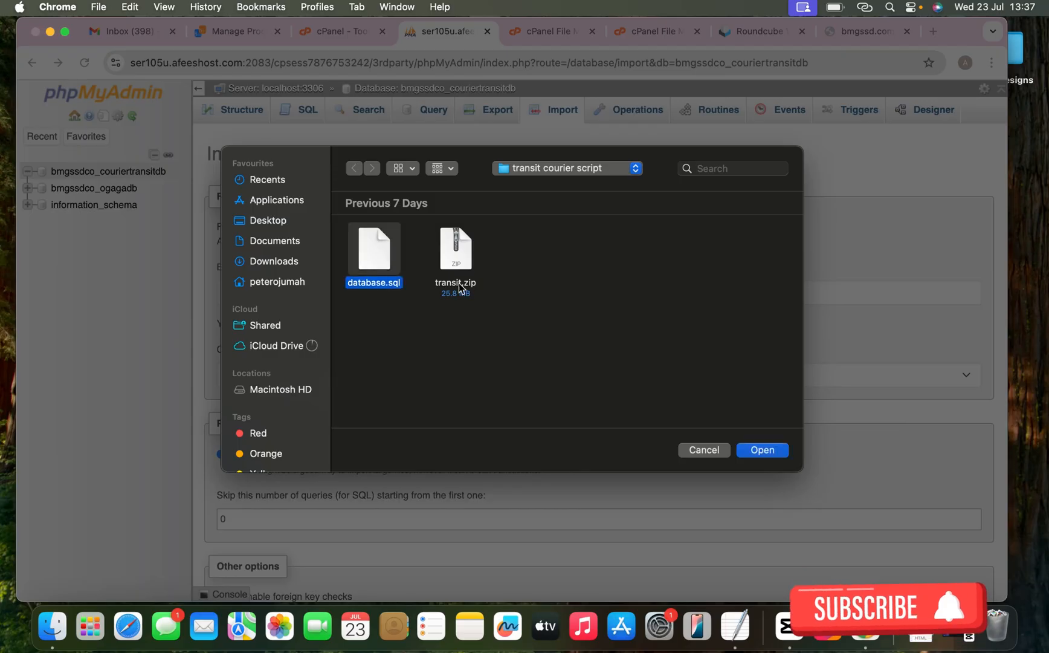
click(763, 450)
scroll(564, 426, down, 10)
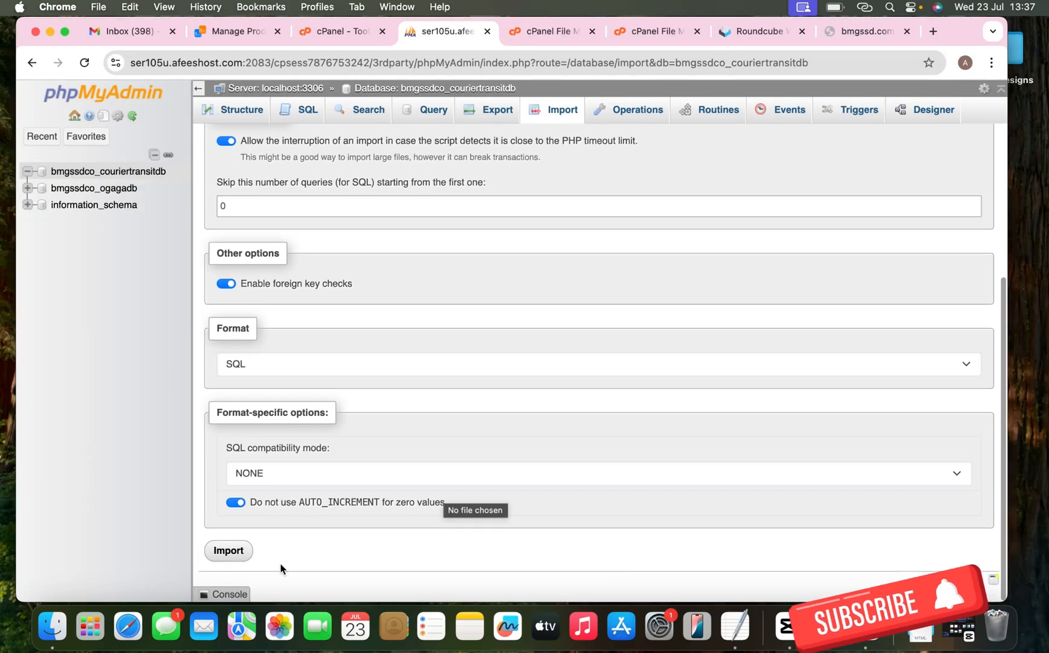
click(229, 550)
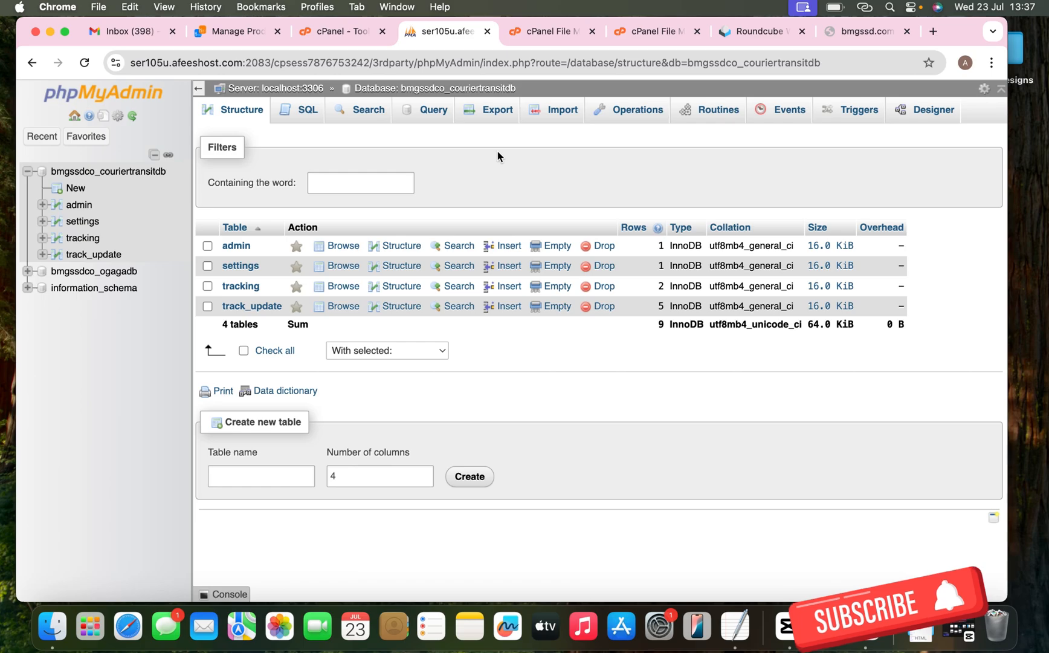
Step: Close the finished transit.zip upload page and refresh the public_html listing
click(669, 33)
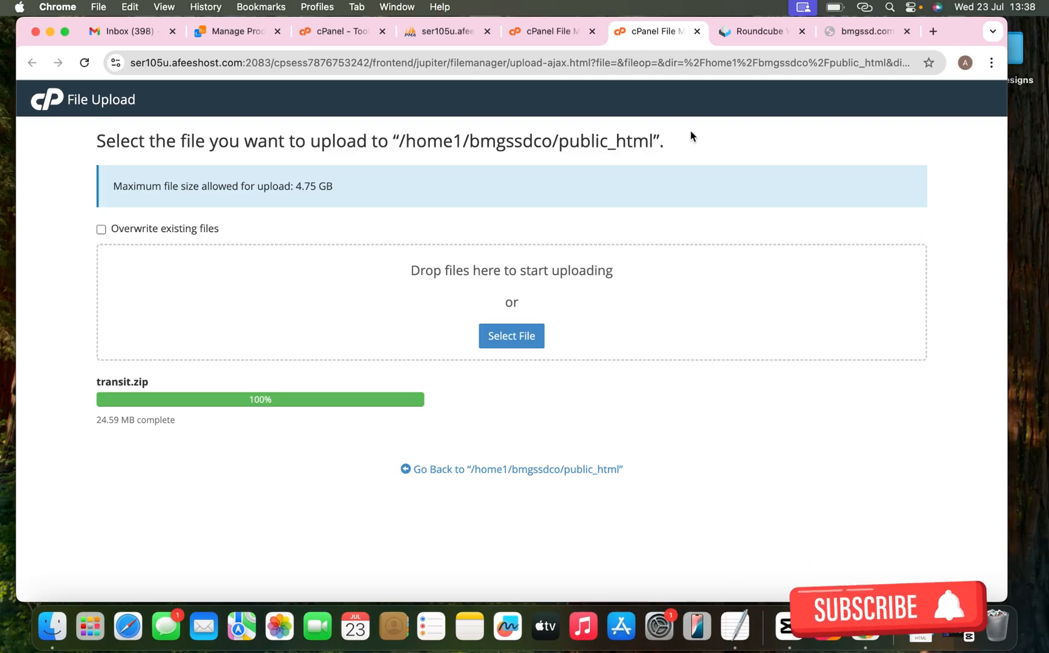
click(697, 31)
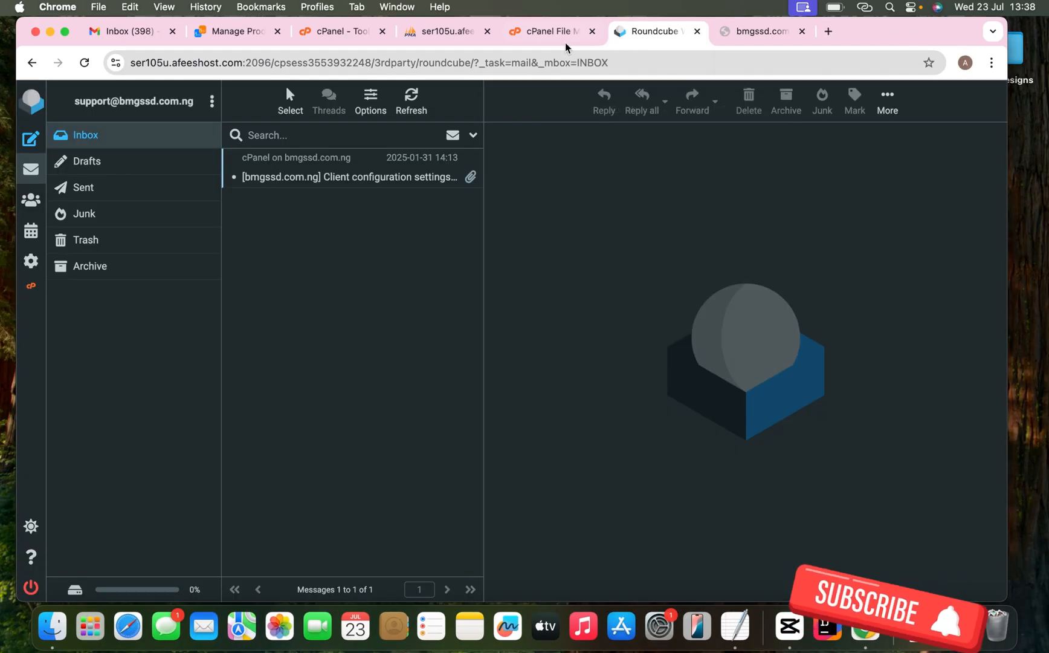
click(562, 30)
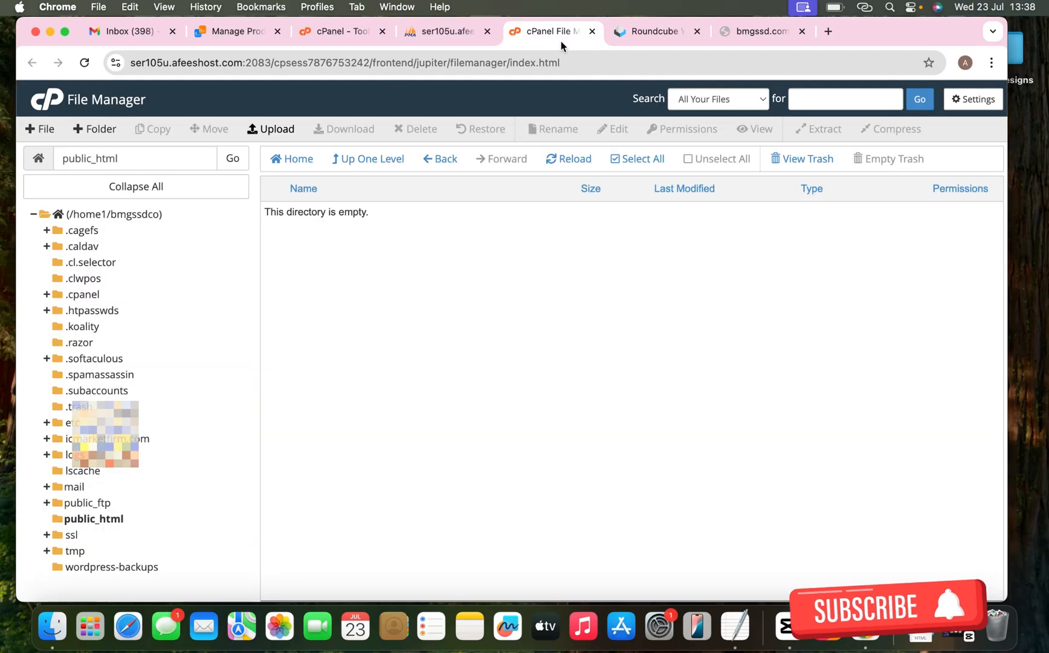
click(562, 168)
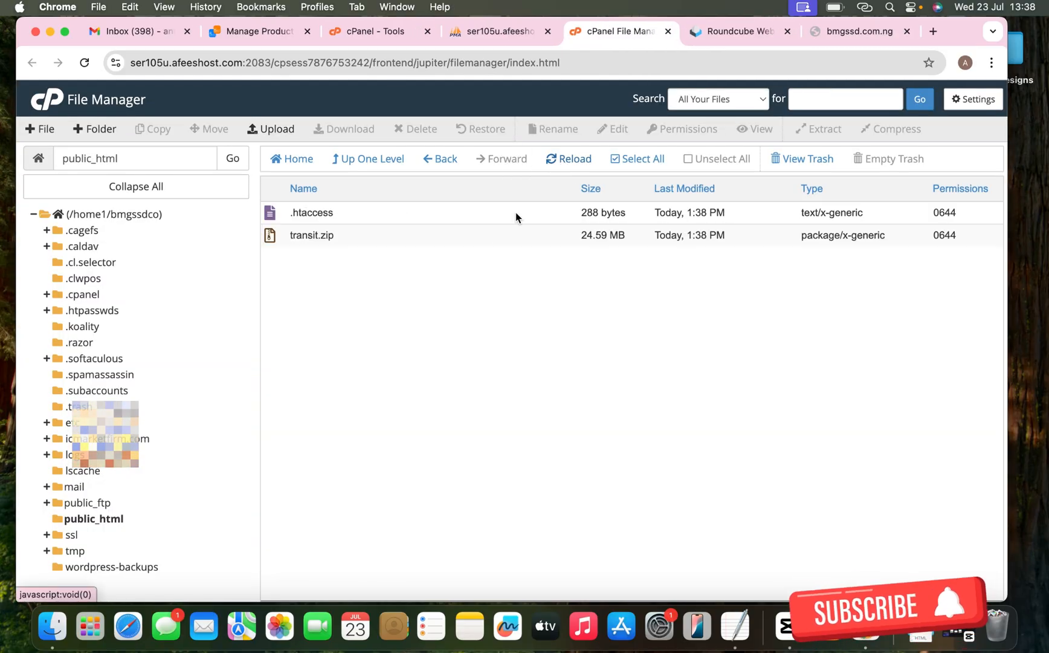
Step: Move the .htaccess file to the trash and refresh public_html
click(482, 213)
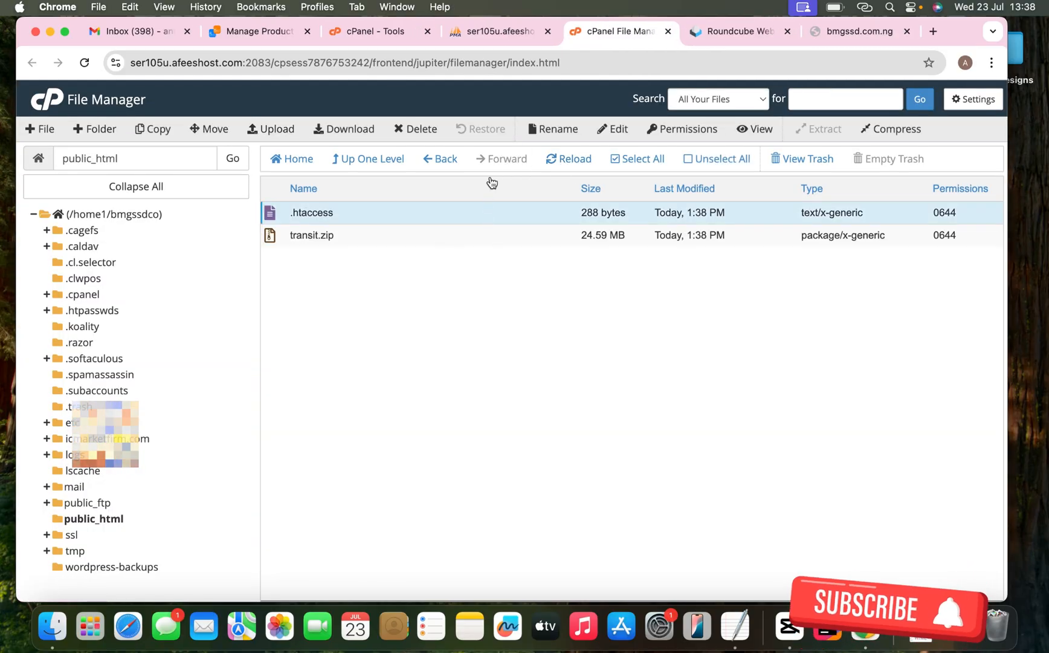
click(417, 129)
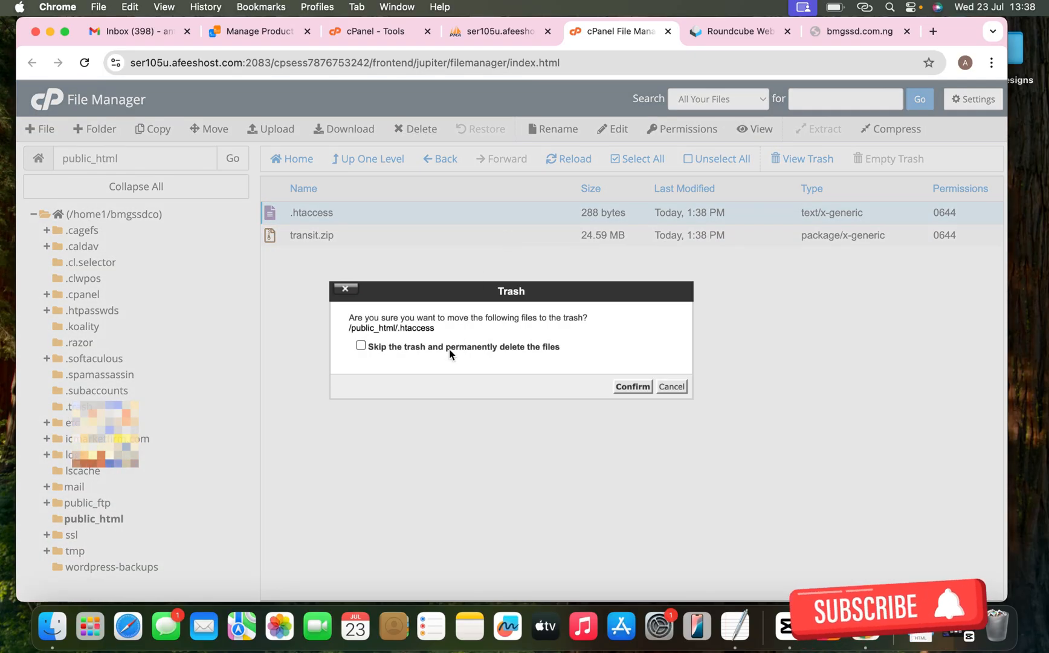
click(631, 386)
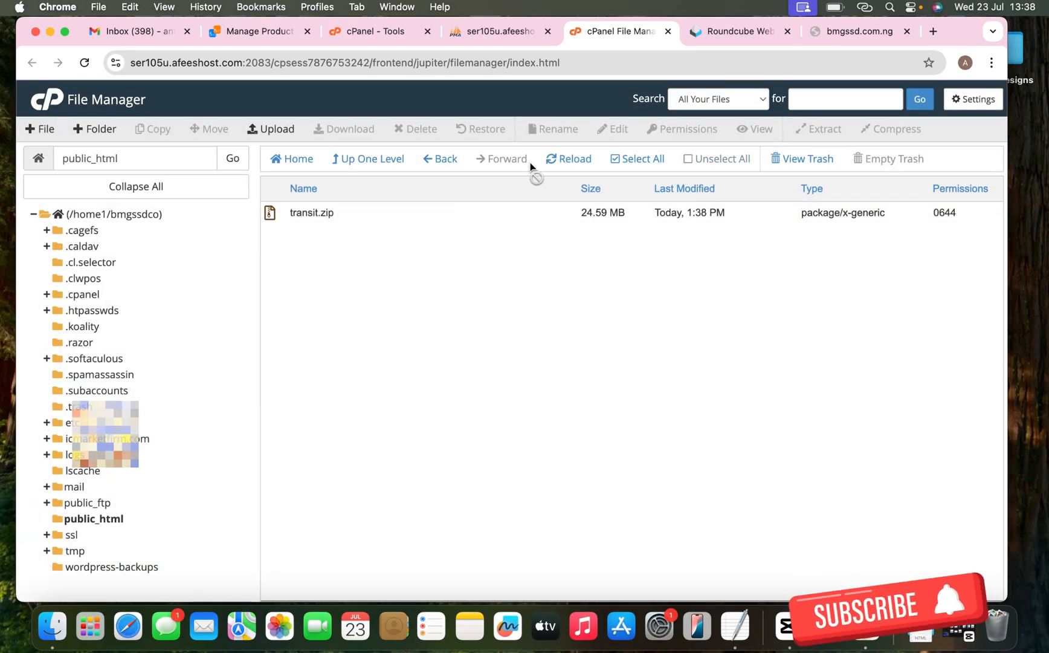
click(560, 166)
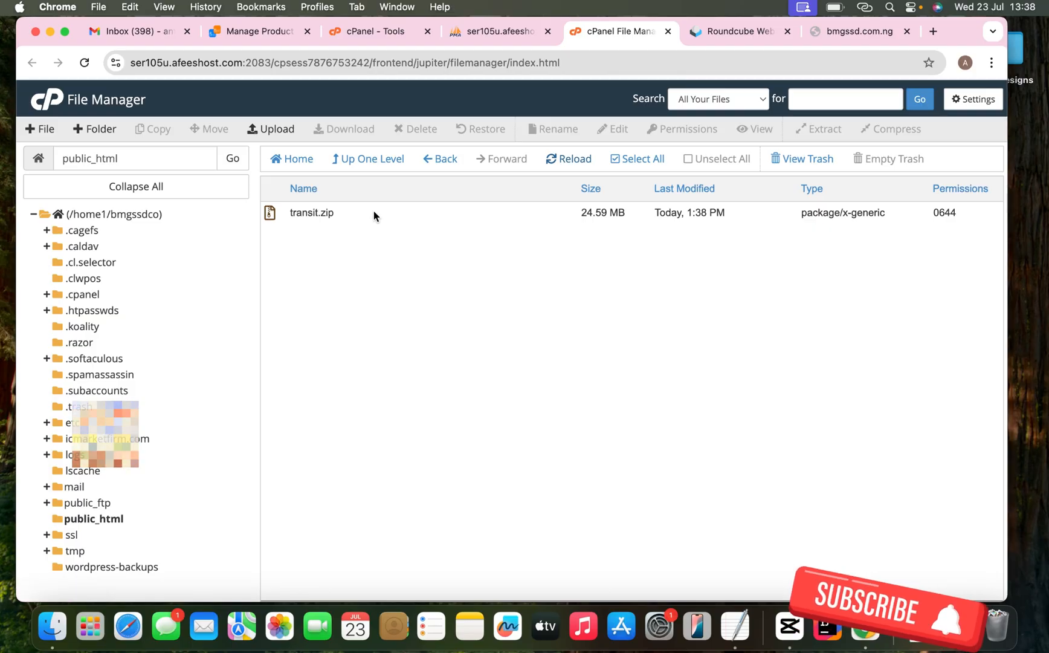
right_click(374, 214)
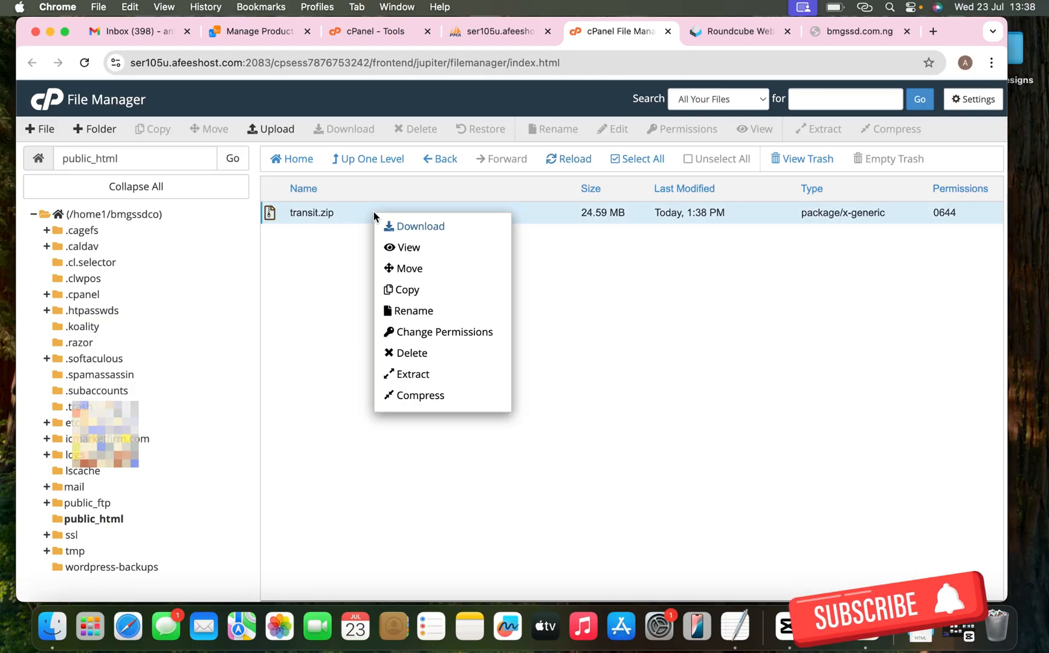
Step: Extract transit.zip into /public_html
click(427, 375)
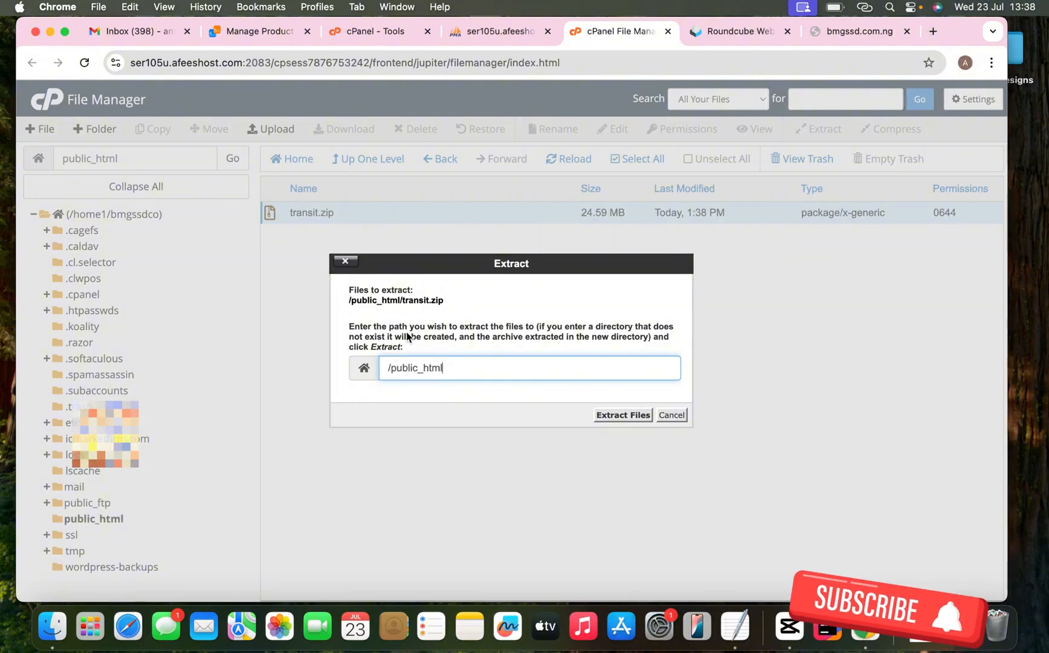
click(622, 415)
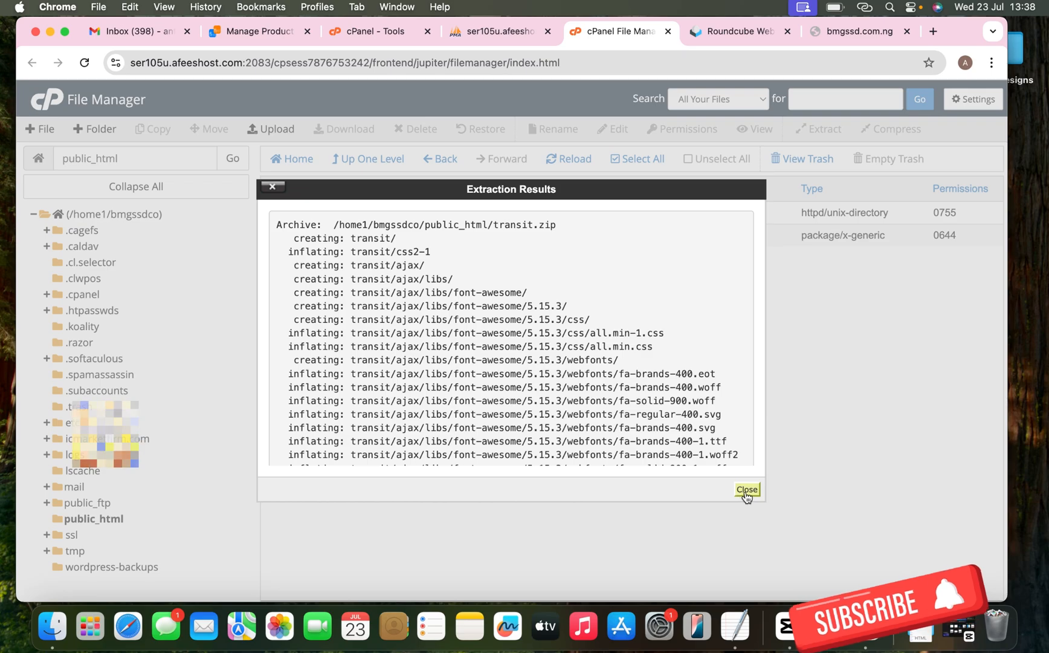
click(746, 491)
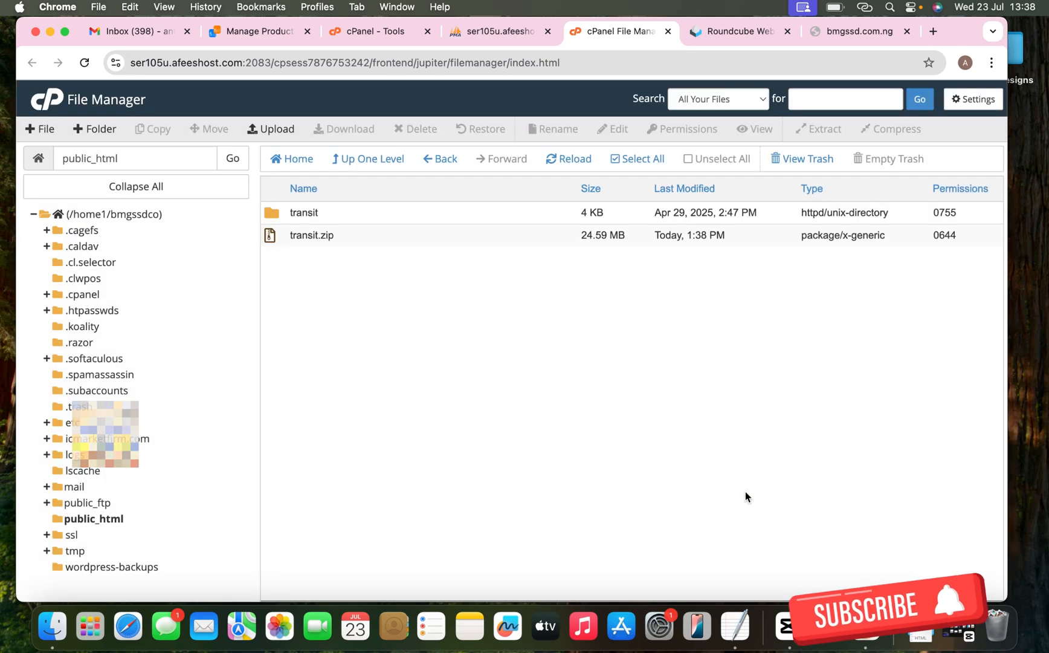
Step: Move everything inside the transit folder up into /public_html/
double_click(481, 212)
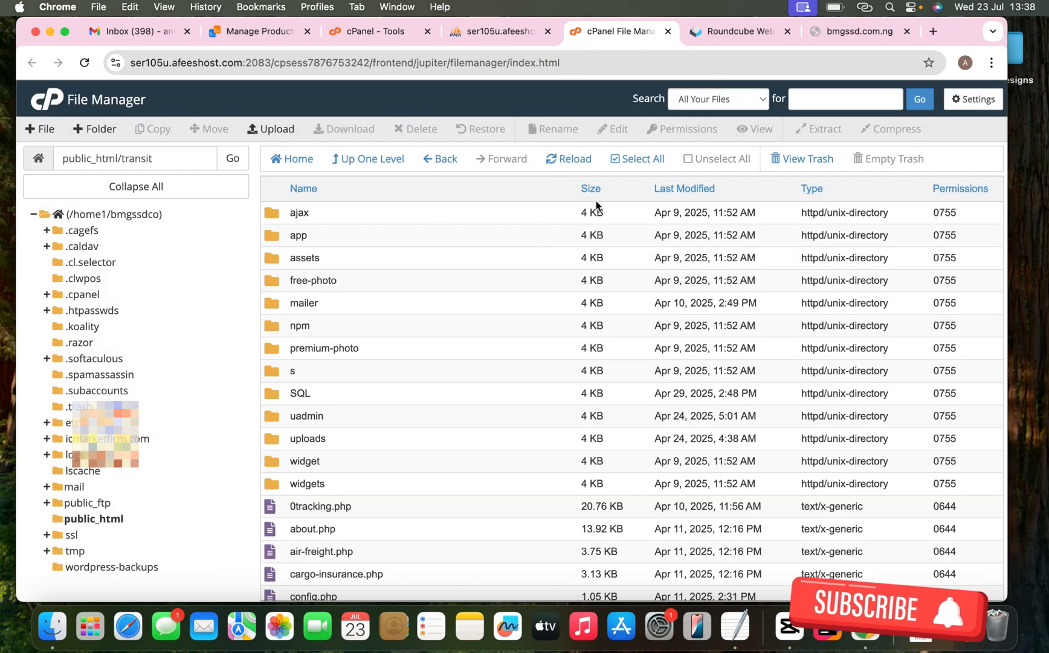
click(629, 160)
click(214, 131)
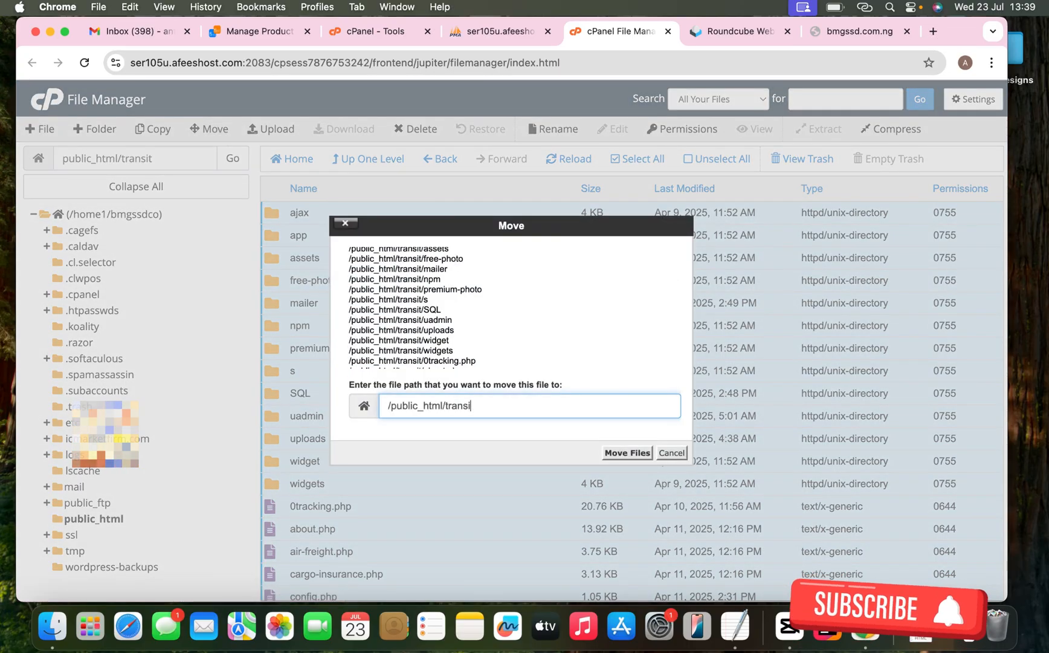
key(BackSpace)
key(BackSpace)
key(BackSpace)
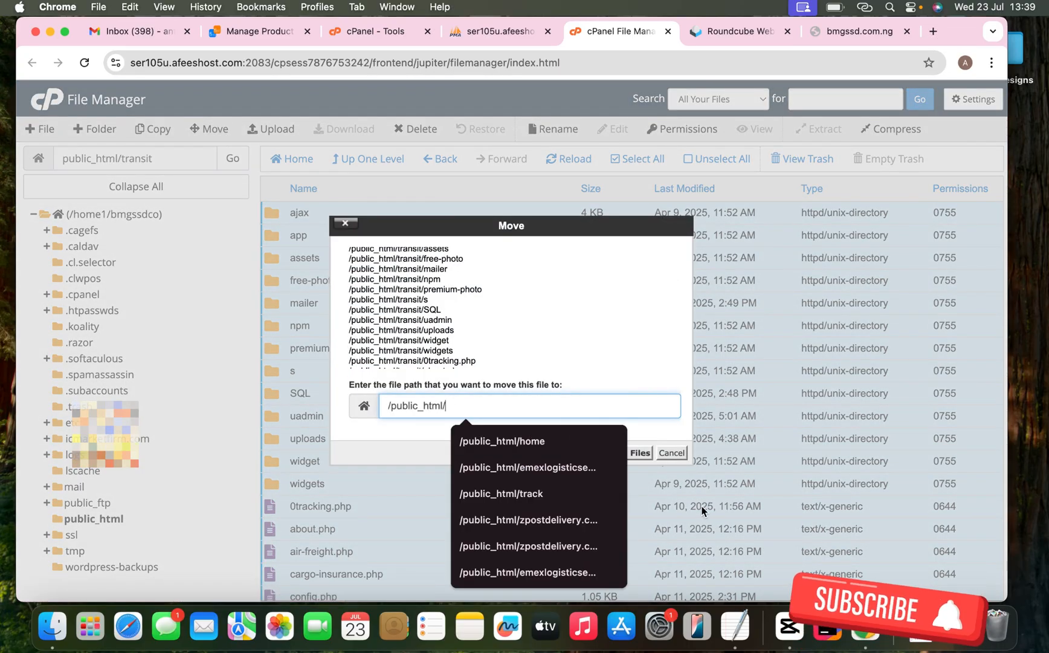
click(639, 457)
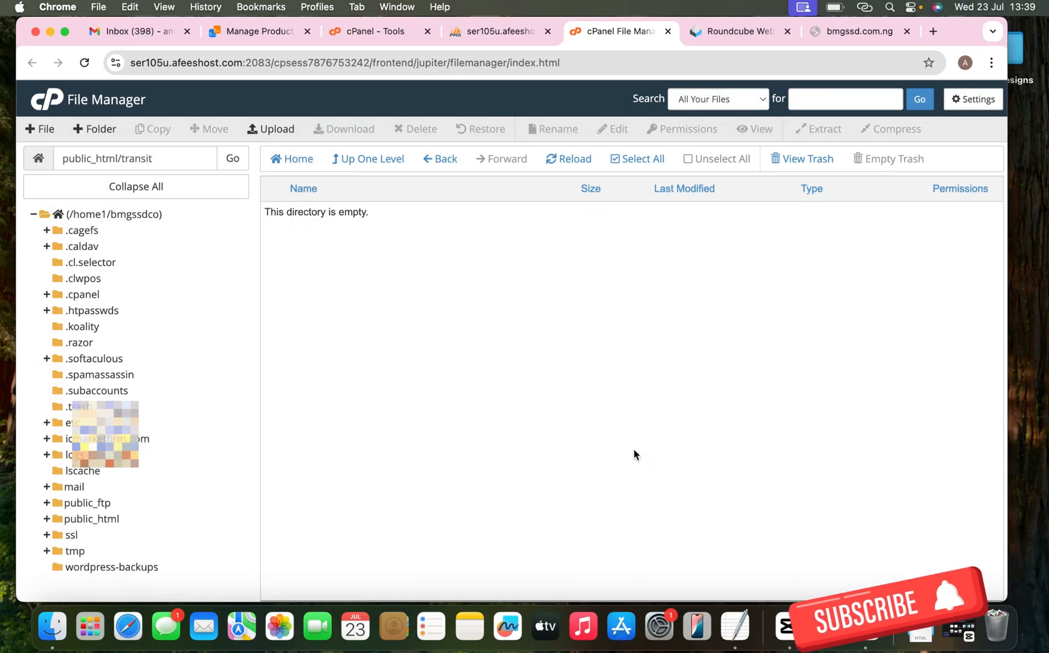
click(383, 159)
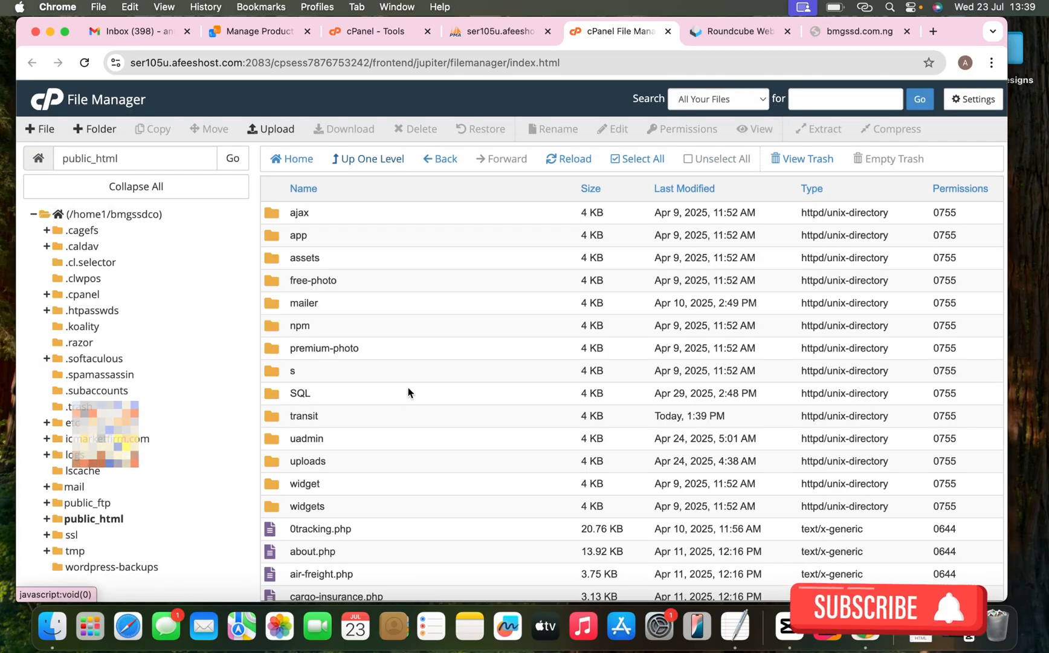
Step: Delete the empty transit folder from public_html
scroll(441, 437, down, 10)
scroll(441, 437, up, 8)
scroll(379, 423, up, 1)
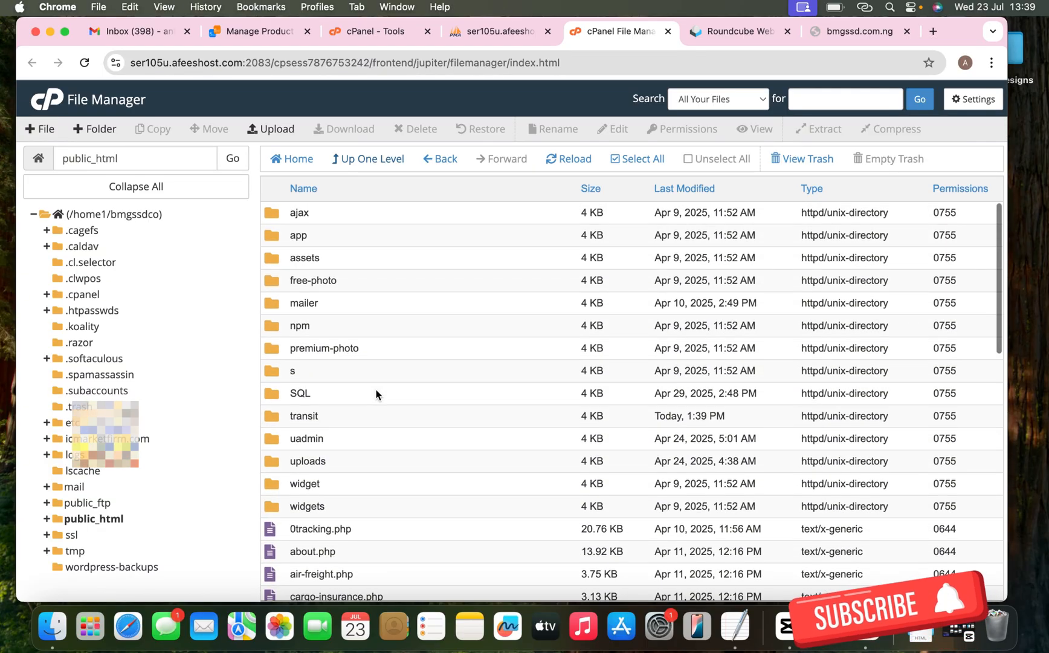
scroll(376, 394, down, 1)
scroll(375, 394, up, 2)
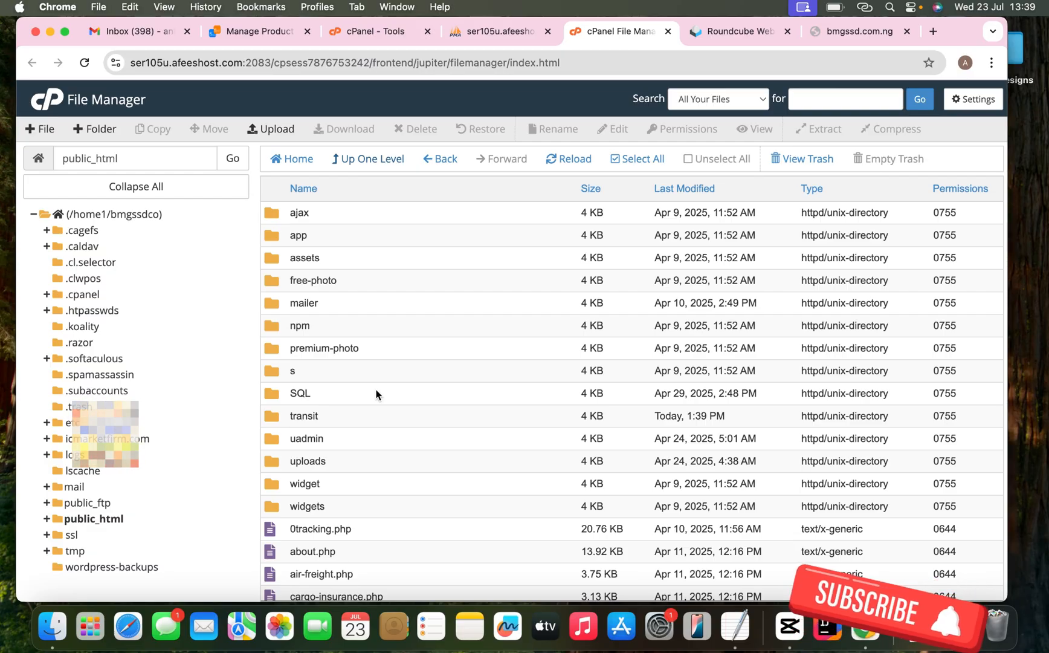
click(355, 415)
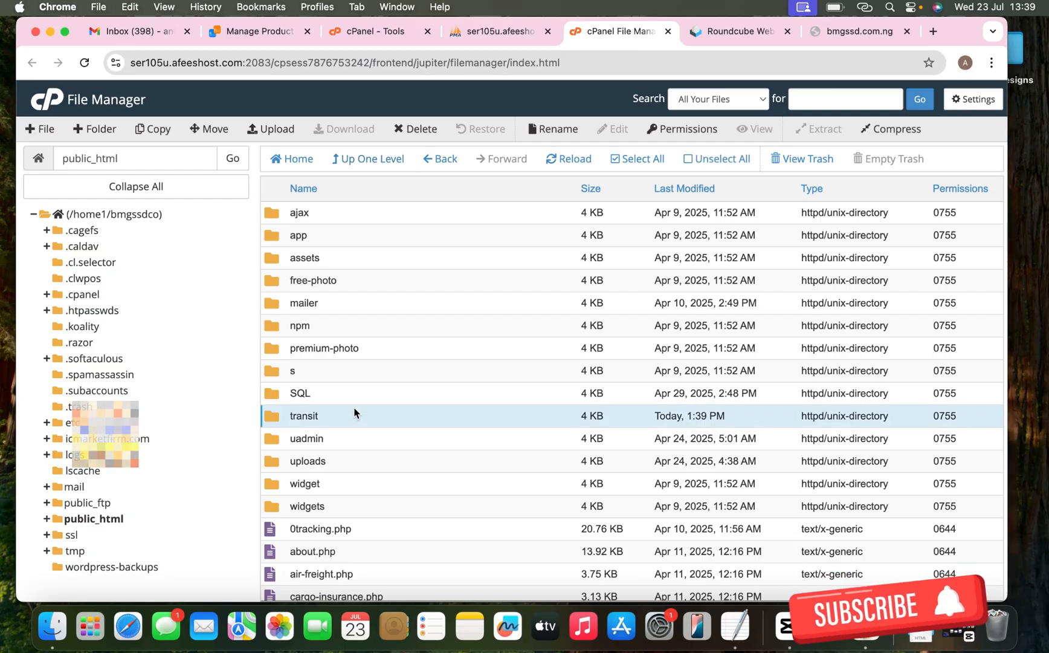
click(416, 128)
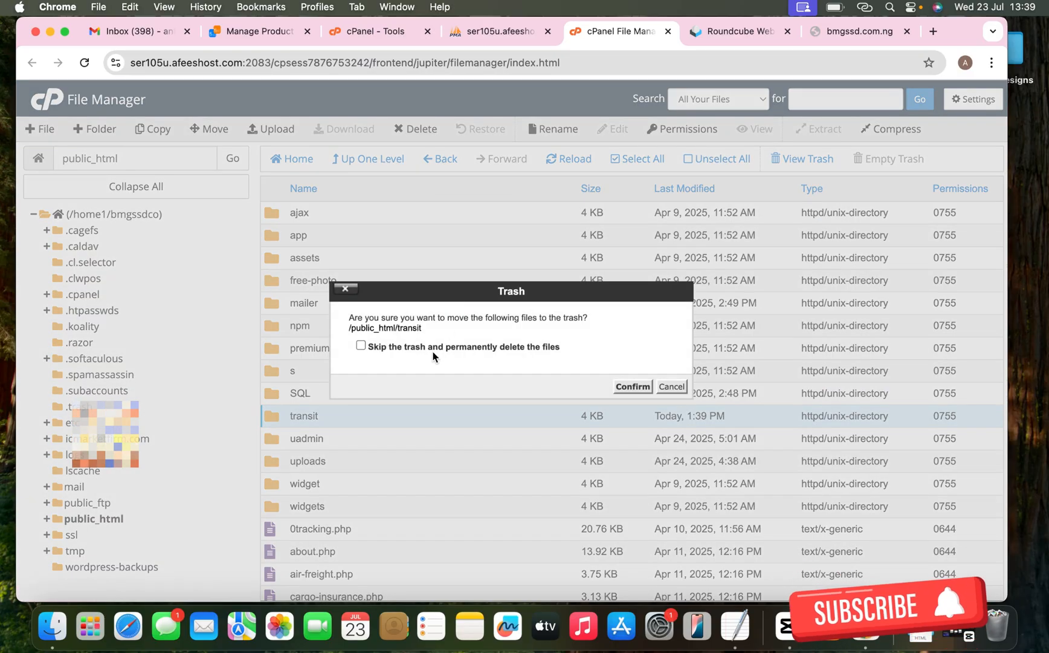
click(632, 387)
Step: Permanently delete transit.zip, skipping the trash
scroll(465, 419, down, 10)
scroll(466, 418, down, 8)
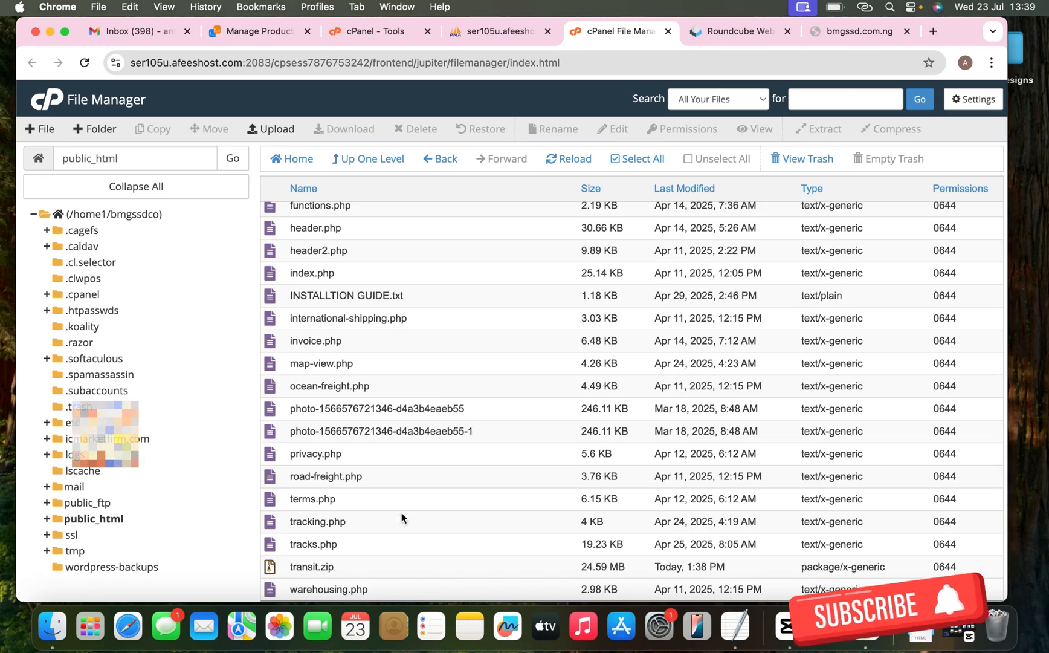
click(362, 567)
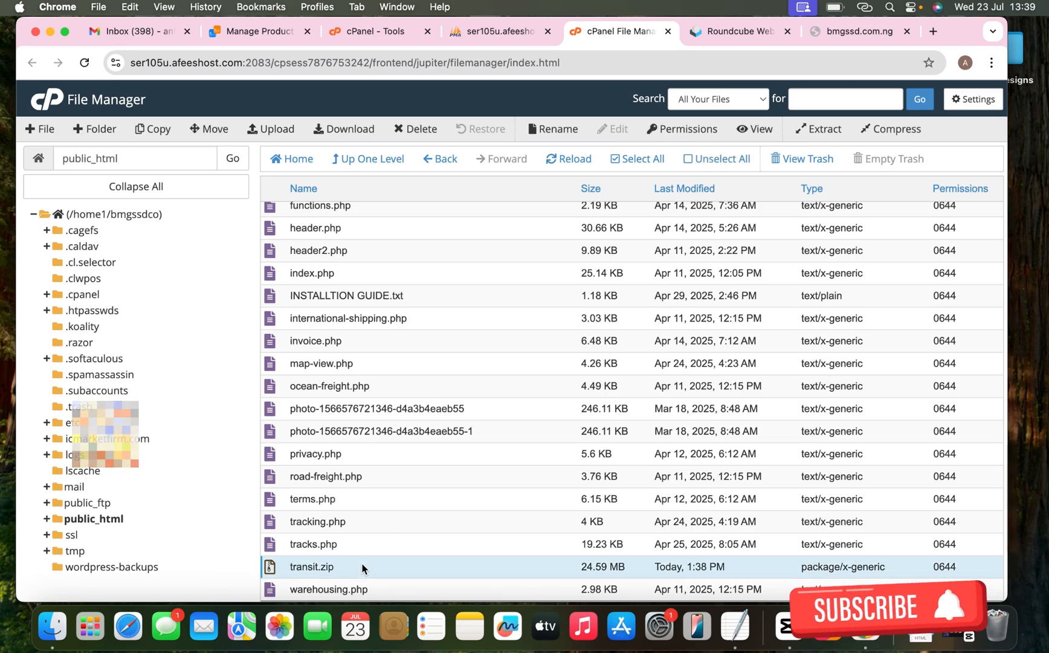
click(419, 129)
click(467, 348)
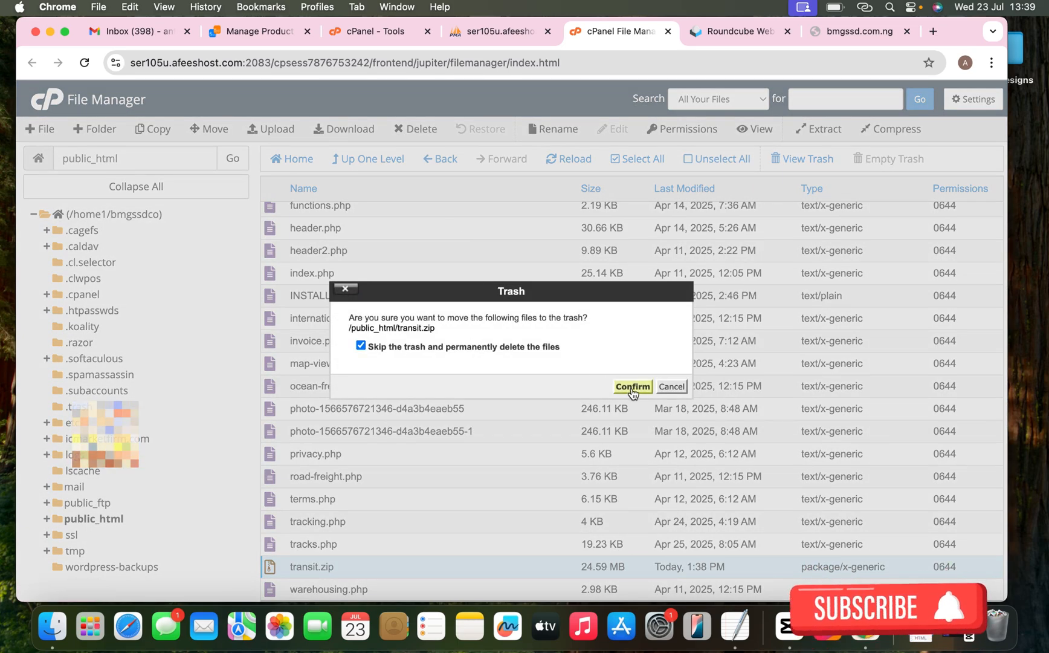
click(631, 386)
scroll(476, 387, up, 5)
scroll(476, 387, up, 5)
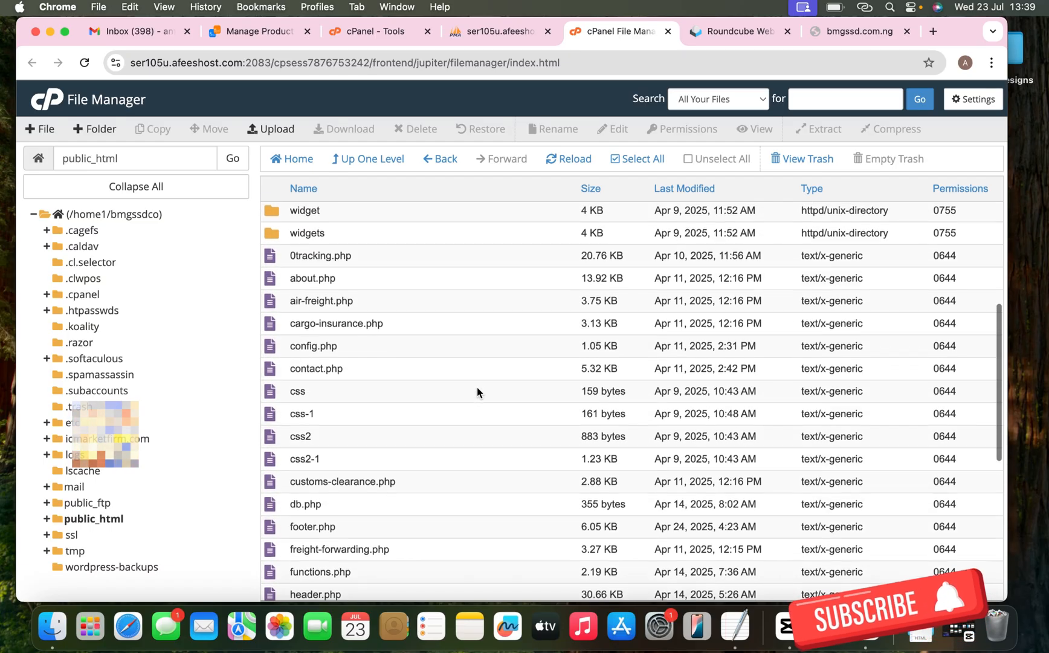
scroll(477, 387, down, 1)
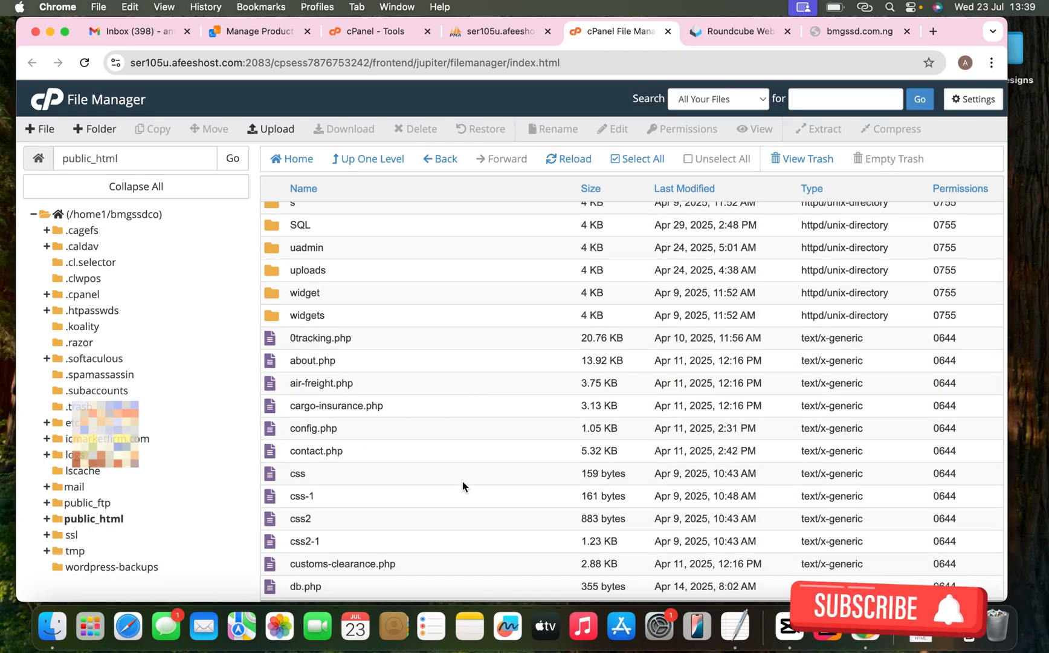
Step: Check config.php in the editor, then open db.php to show its database connection settings
right_click(397, 431)
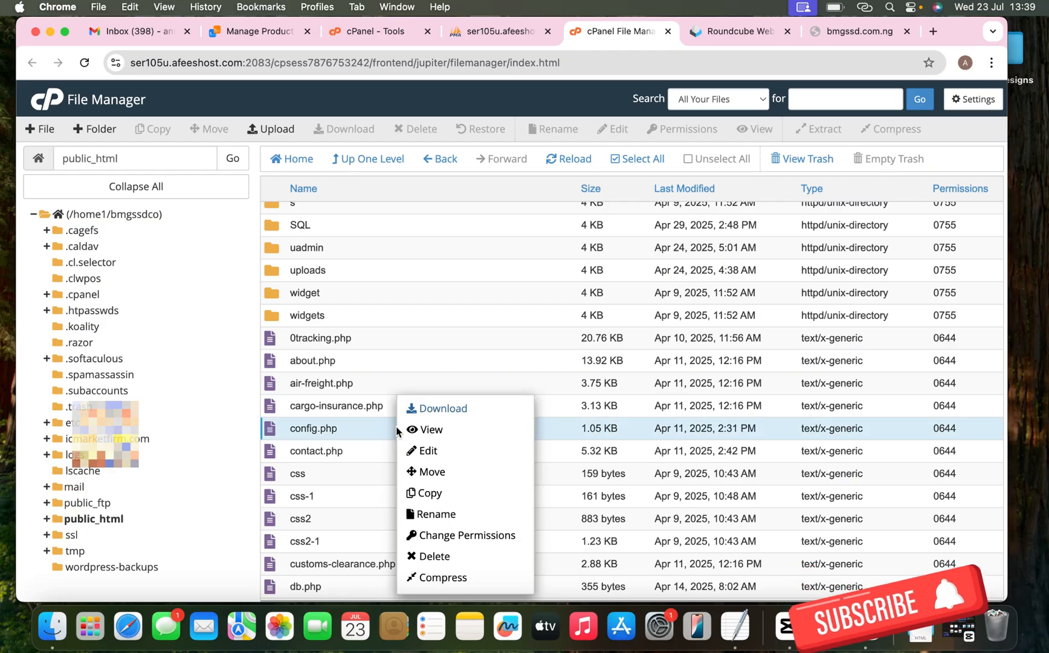
click(416, 450)
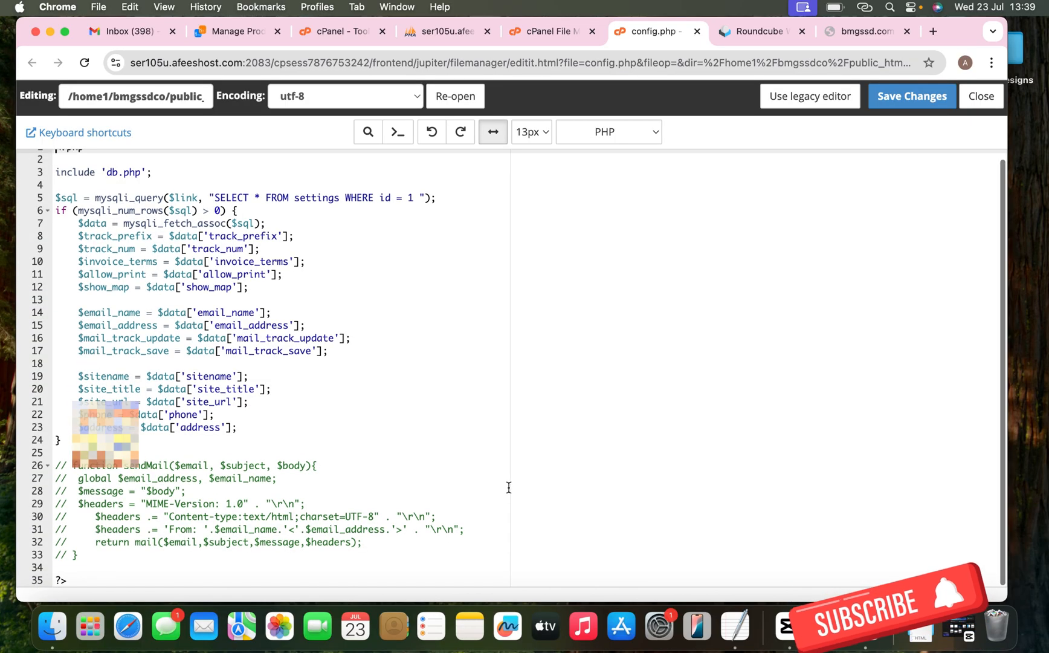
click(697, 31)
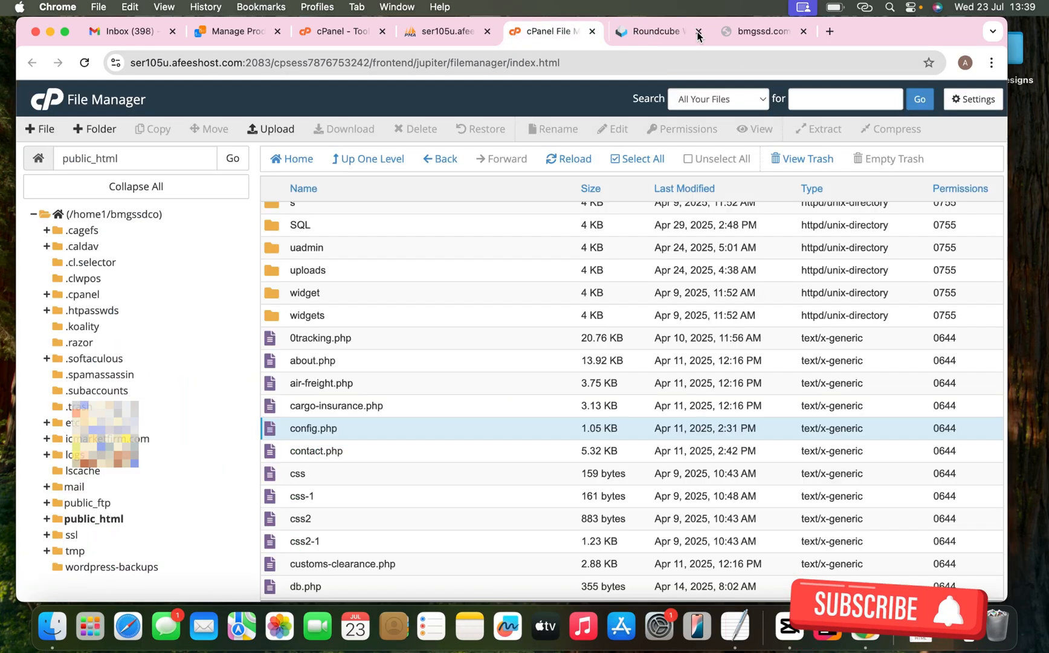
scroll(447, 481, down, 5)
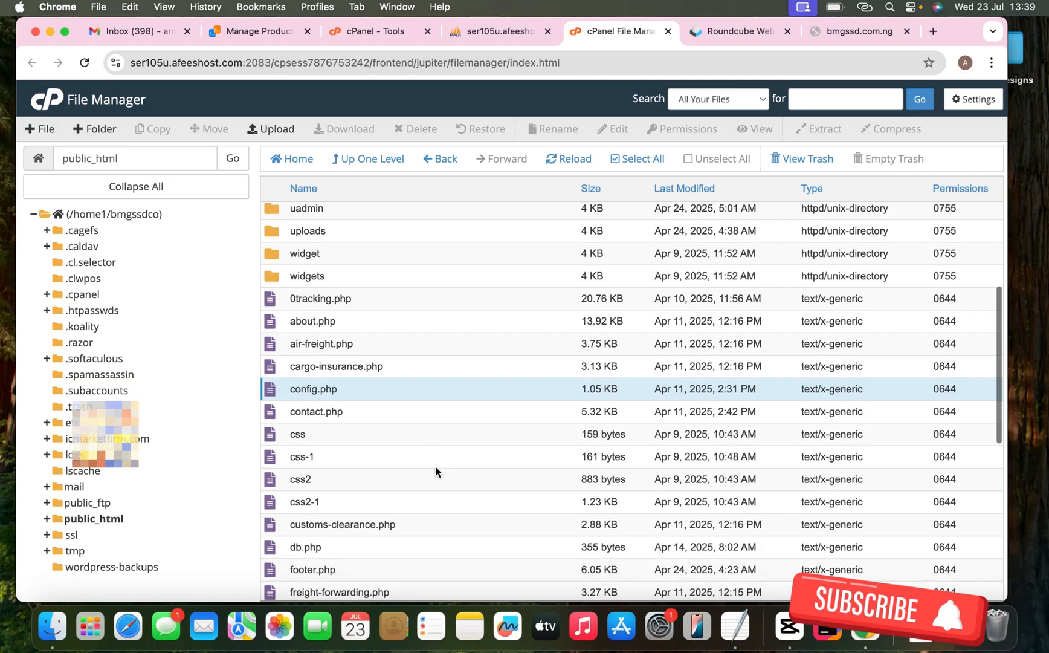
right_click(367, 367)
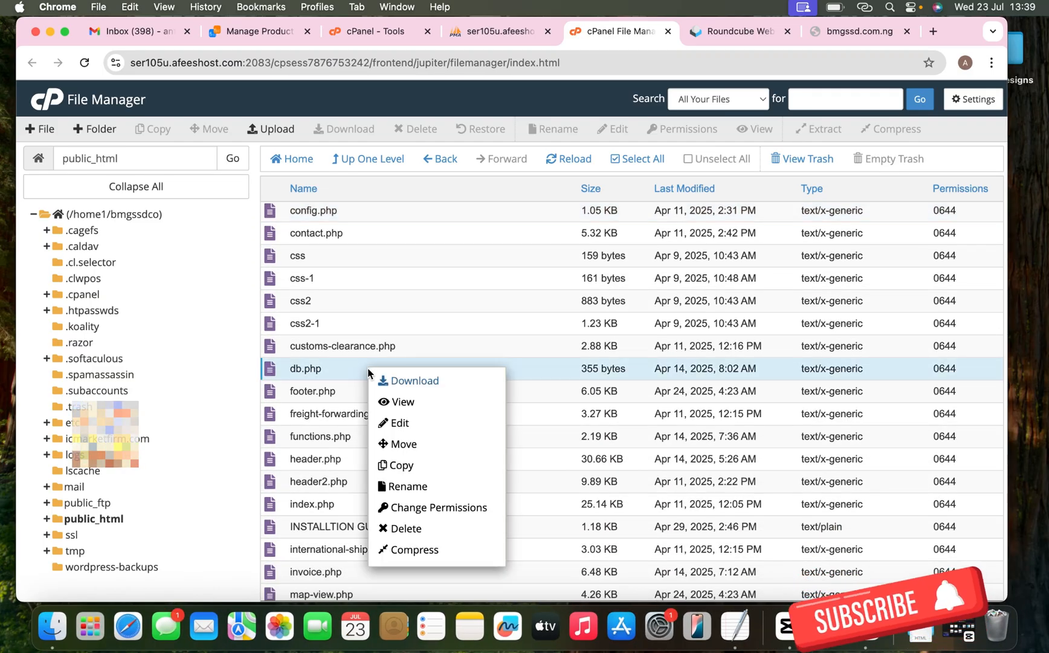
click(395, 423)
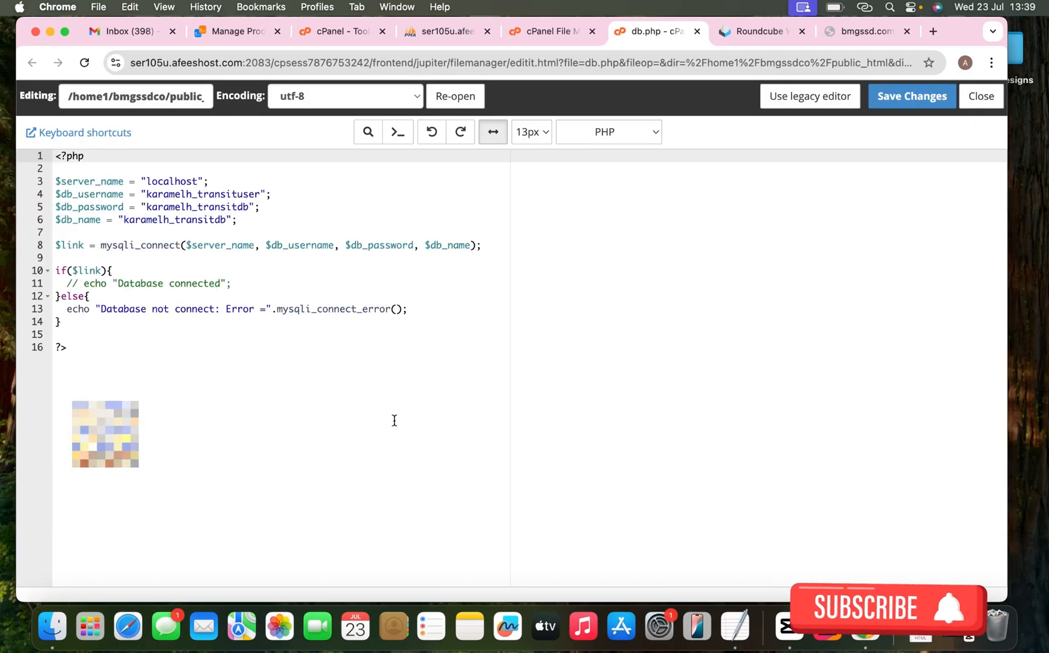
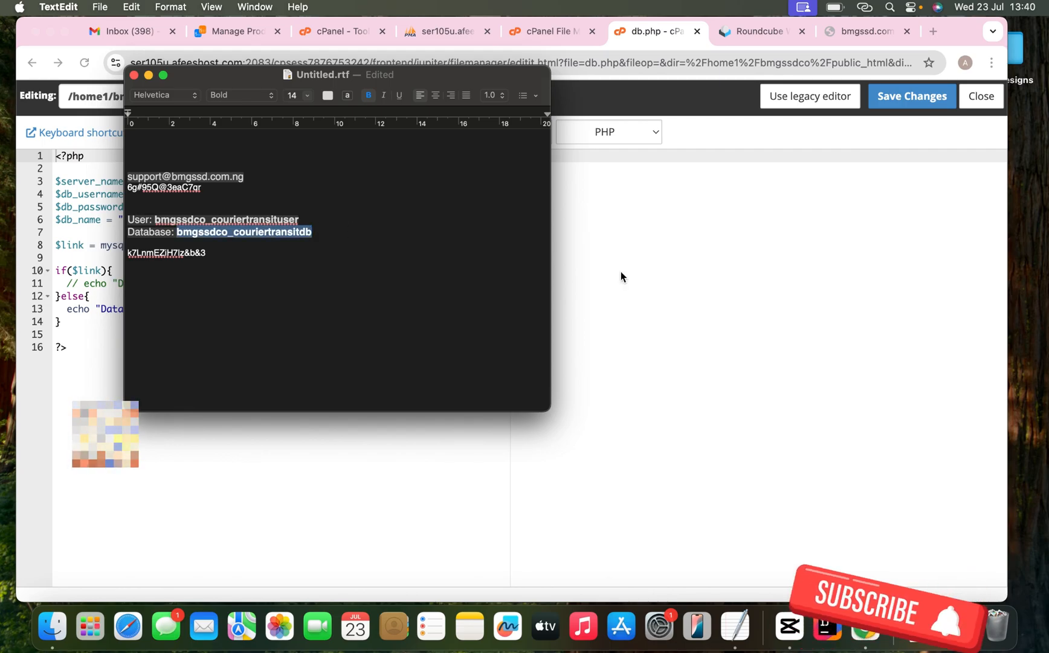
Step: Paste the new database name and user into db.php, then select the saved password in the notes
click(622, 276)
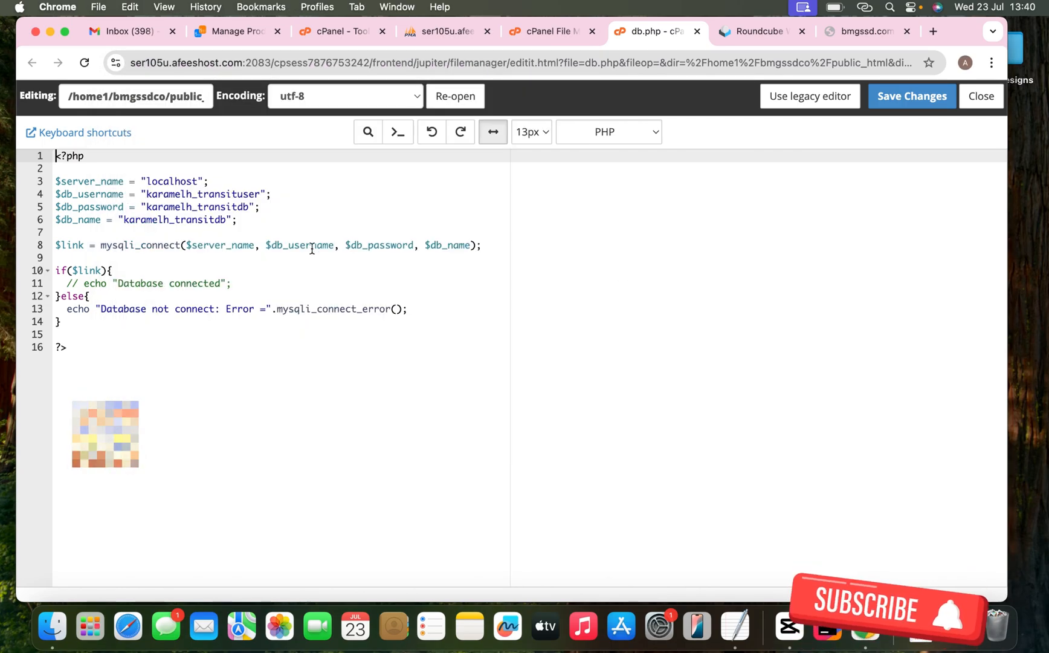
double_click(225, 216)
text(bmgssdco_couriertransitdb)
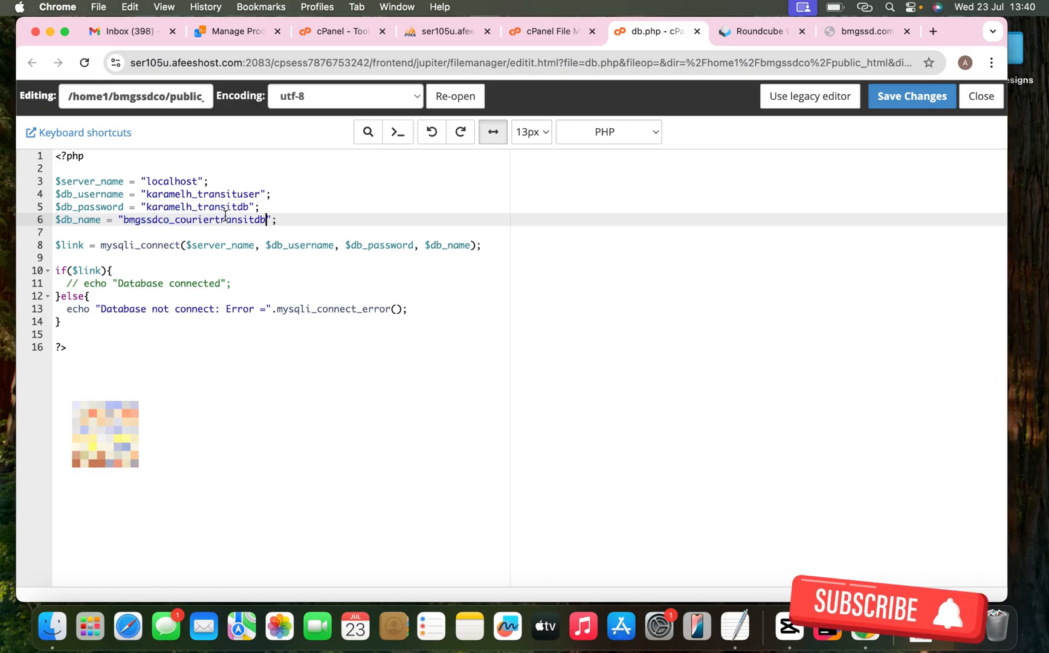
double_click(260, 191)
text(bmgssdco_couriertransitdb)
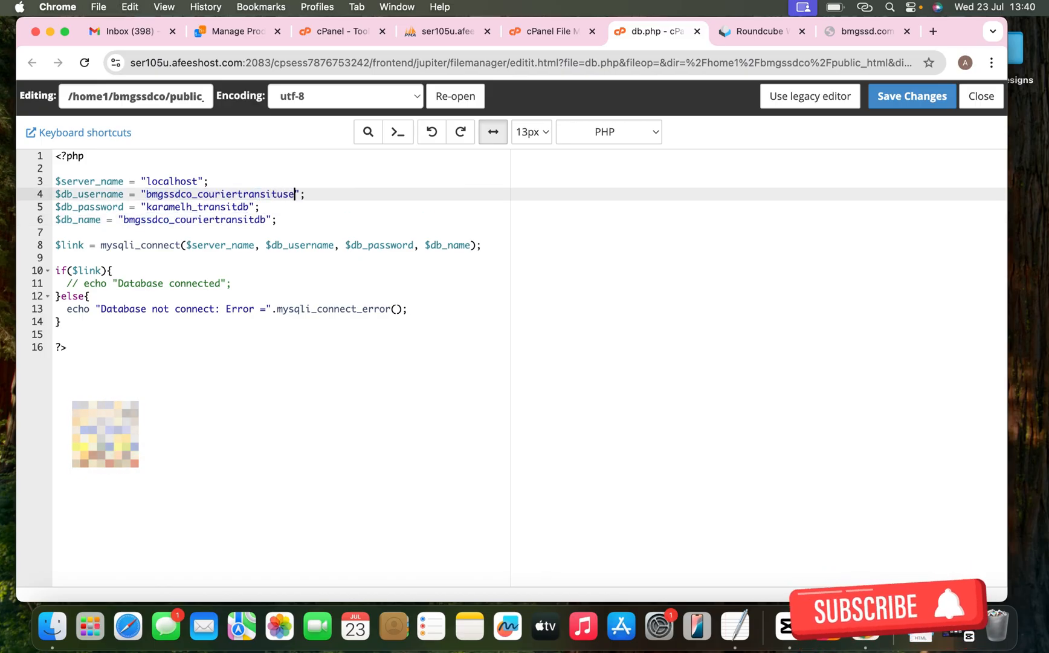
click(734, 622)
click(212, 254)
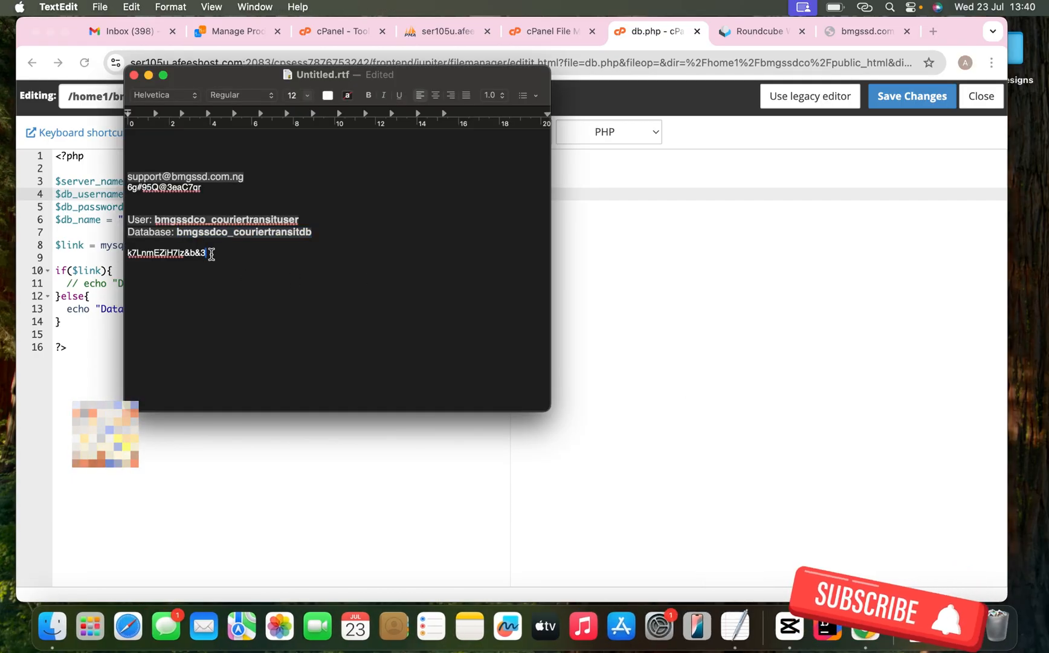
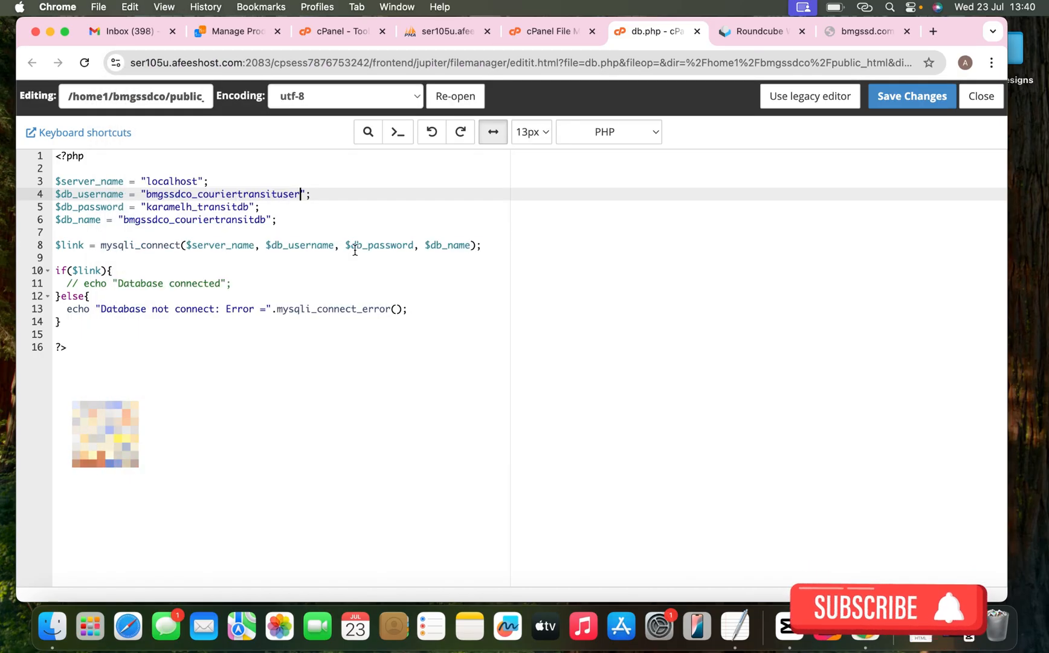
Step: Paste the new password over the old $db_password value on line 5 of db.php and save
double_click(250, 208)
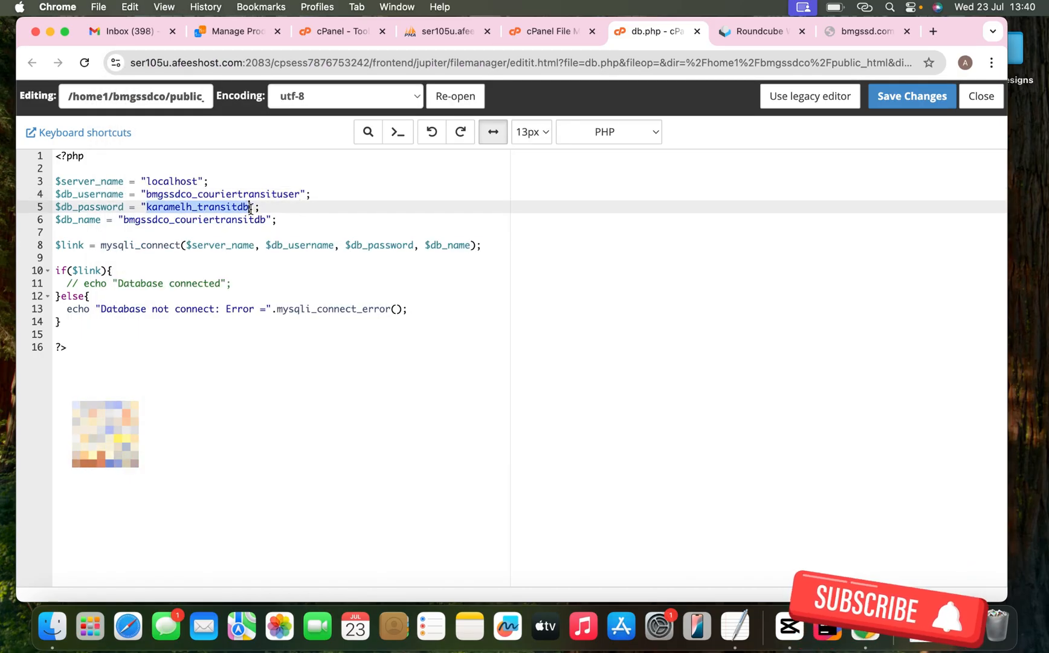
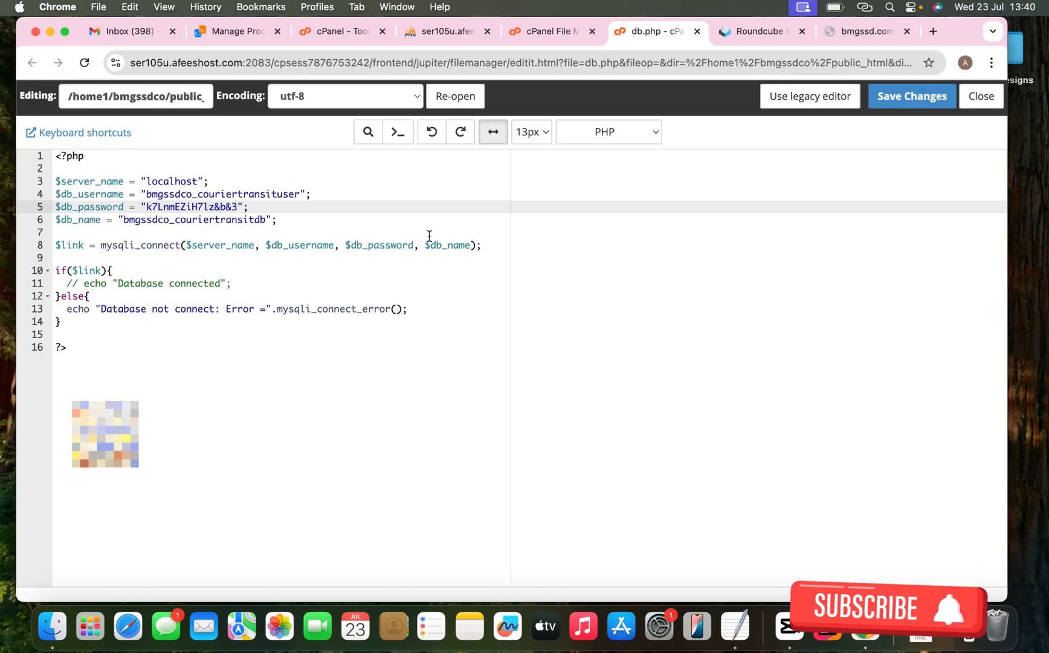
click(921, 96)
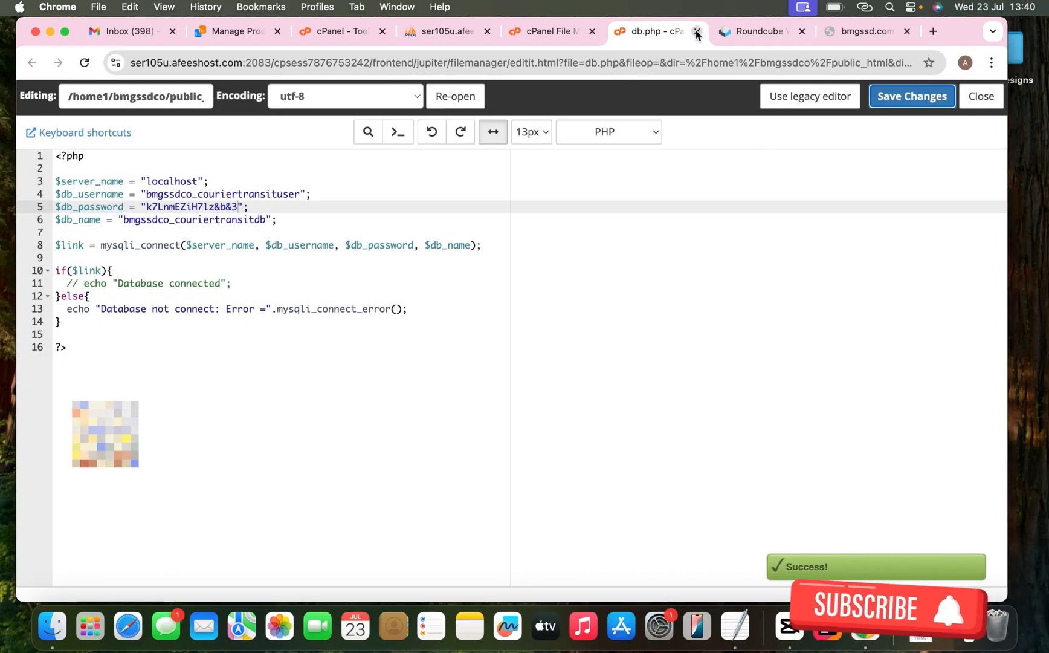
Step: Close db.php and open functions.php from public_html in the code editor
click(696, 31)
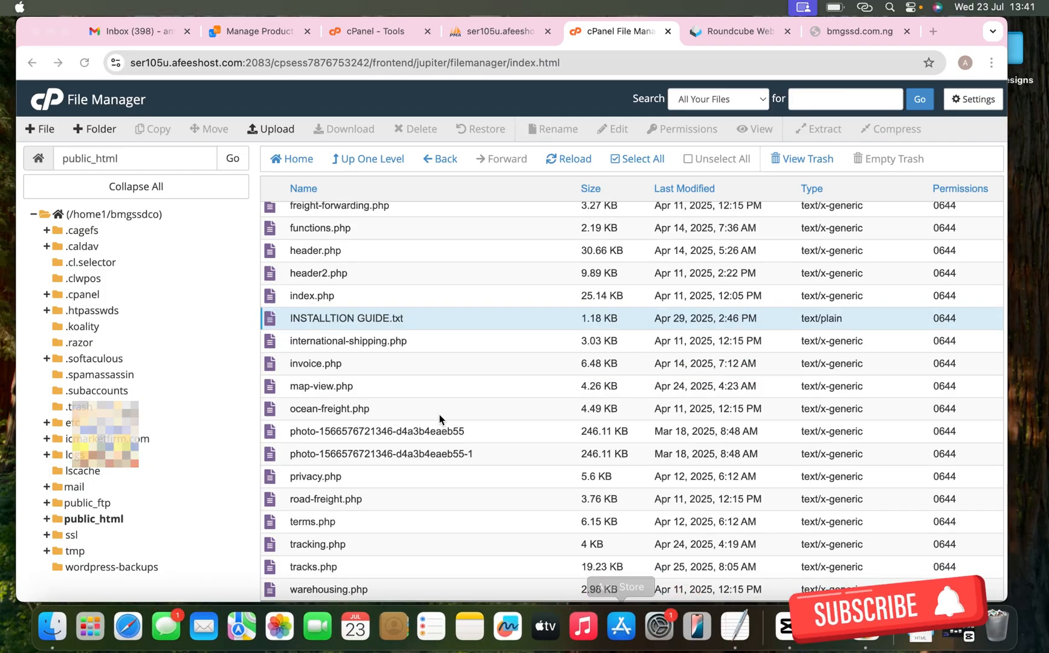
scroll(439, 417, up, 2)
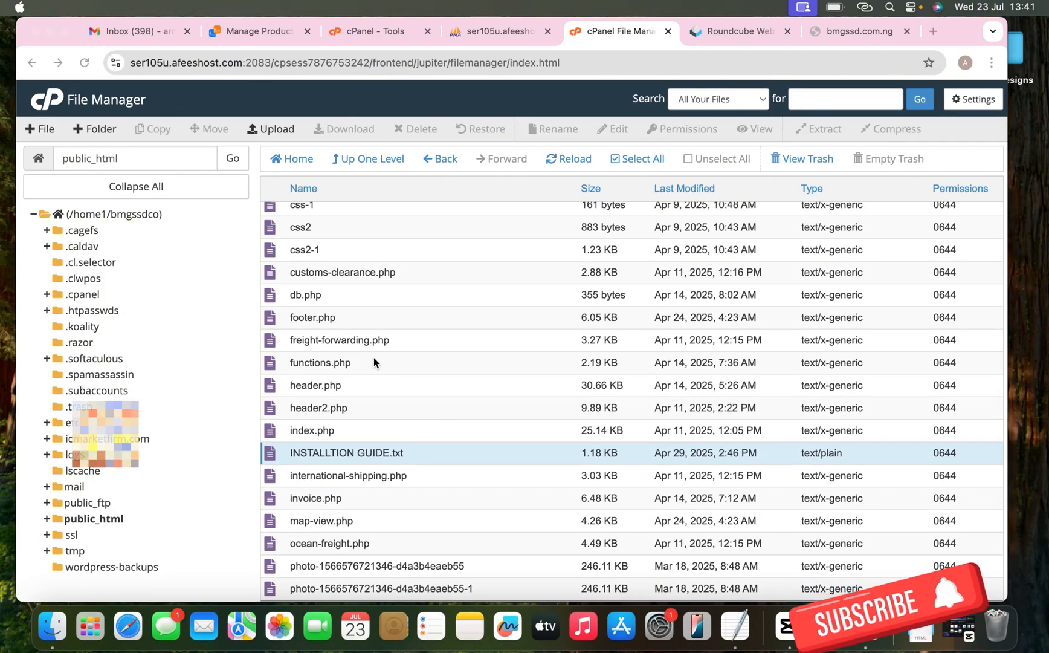
click(374, 357)
click(396, 360)
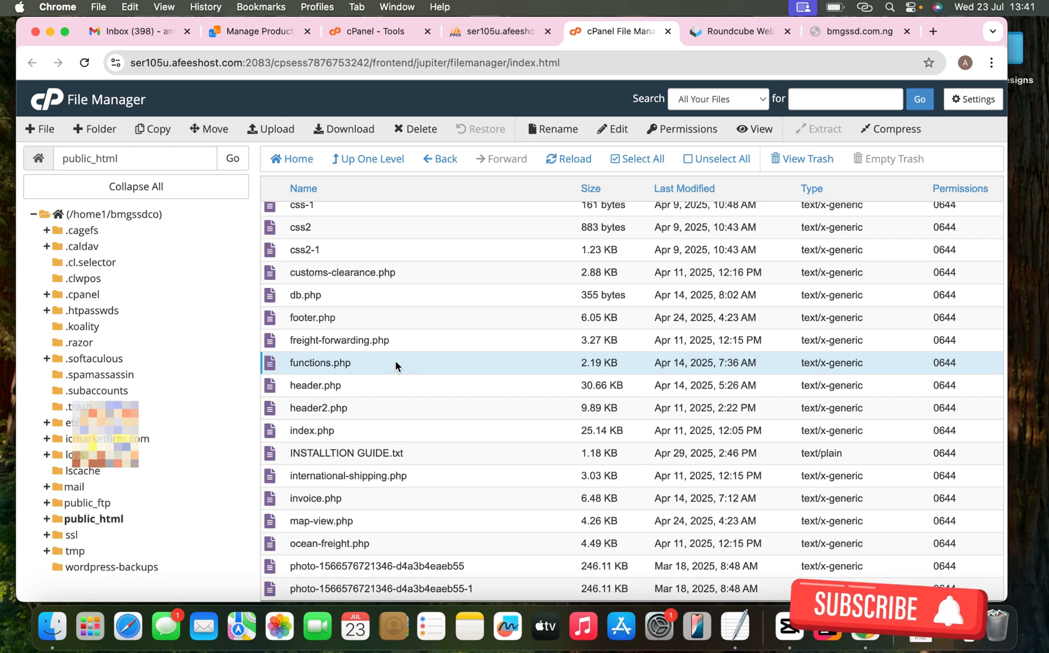
right_click(395, 361)
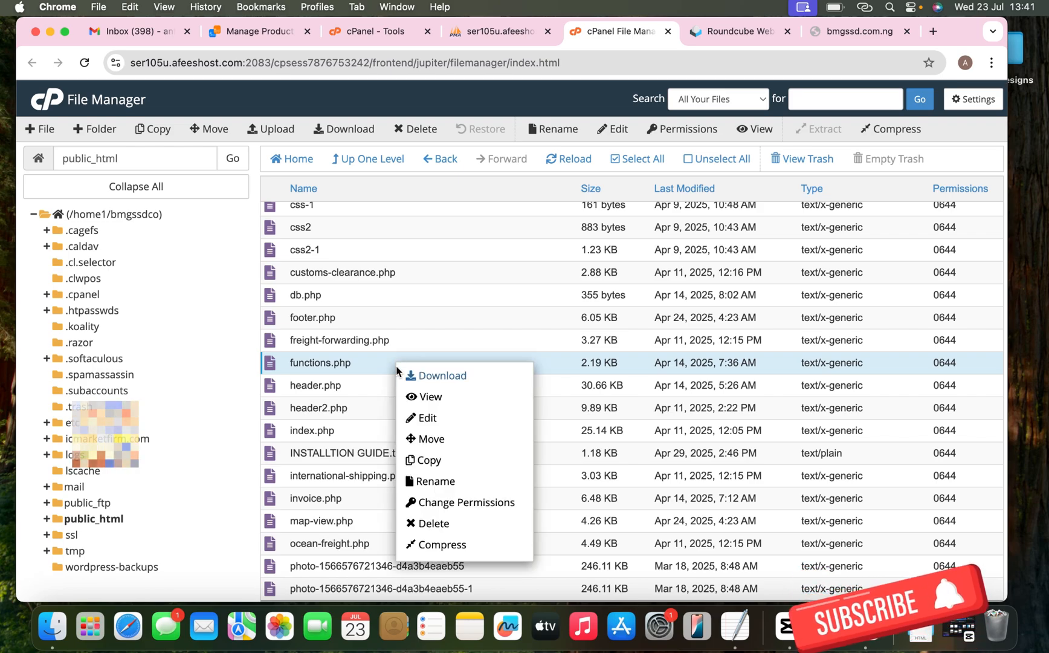
click(432, 418)
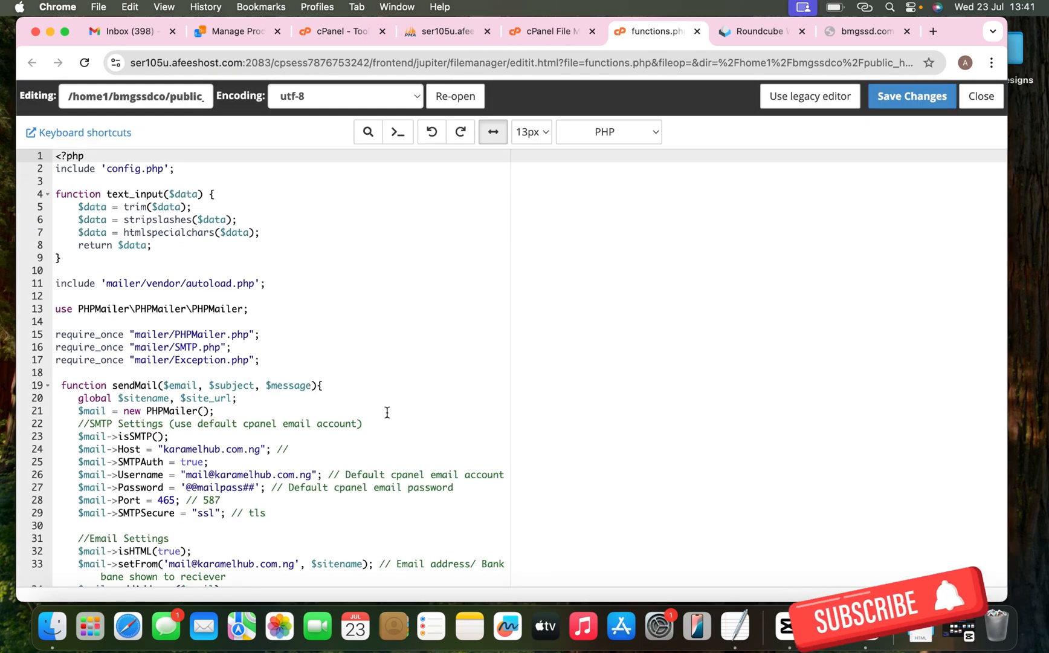
Step: Look up and select the site's domain address in the other browser tab
scroll(423, 409, down, 3)
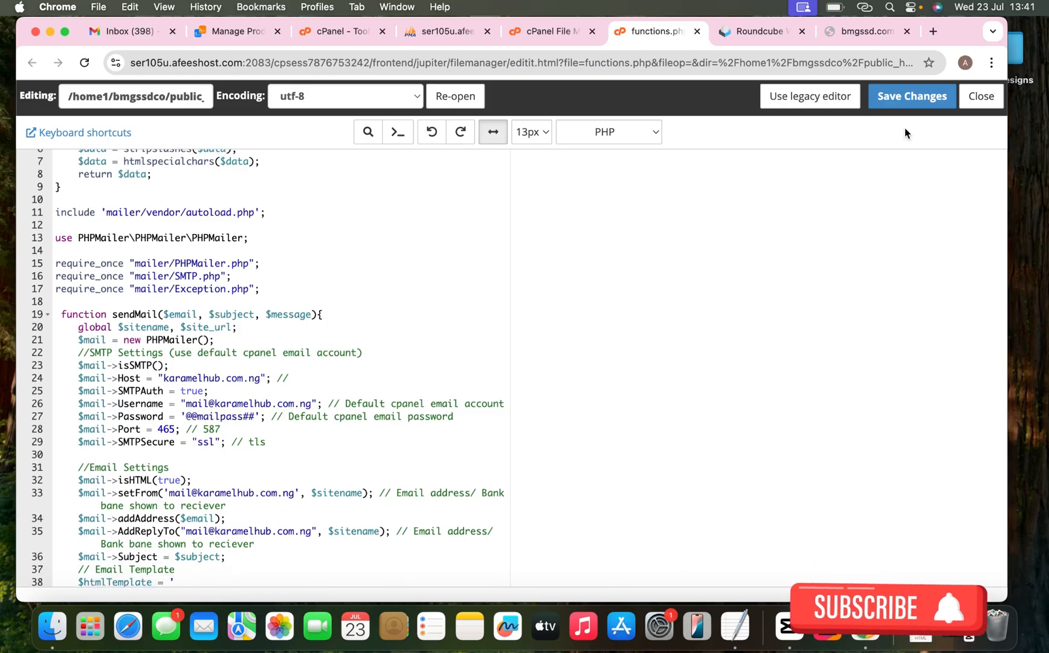
click(852, 36)
drag(215, 62, 125, 63)
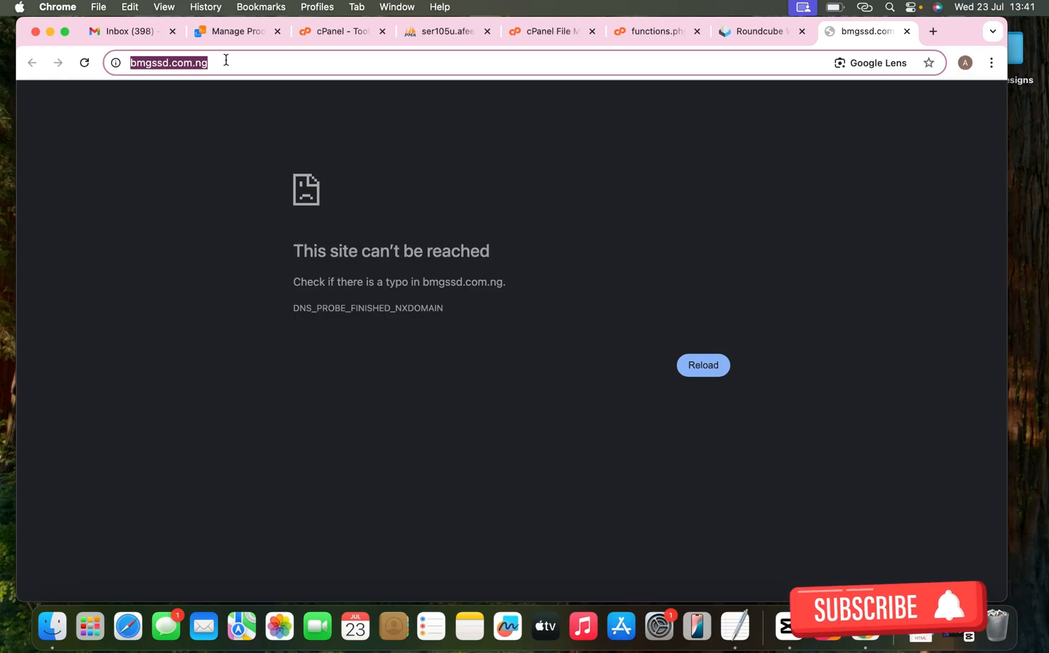
Step: Replace the SMTP Host value on line 24 of functions.php, starting with 'mail.'
click(658, 32)
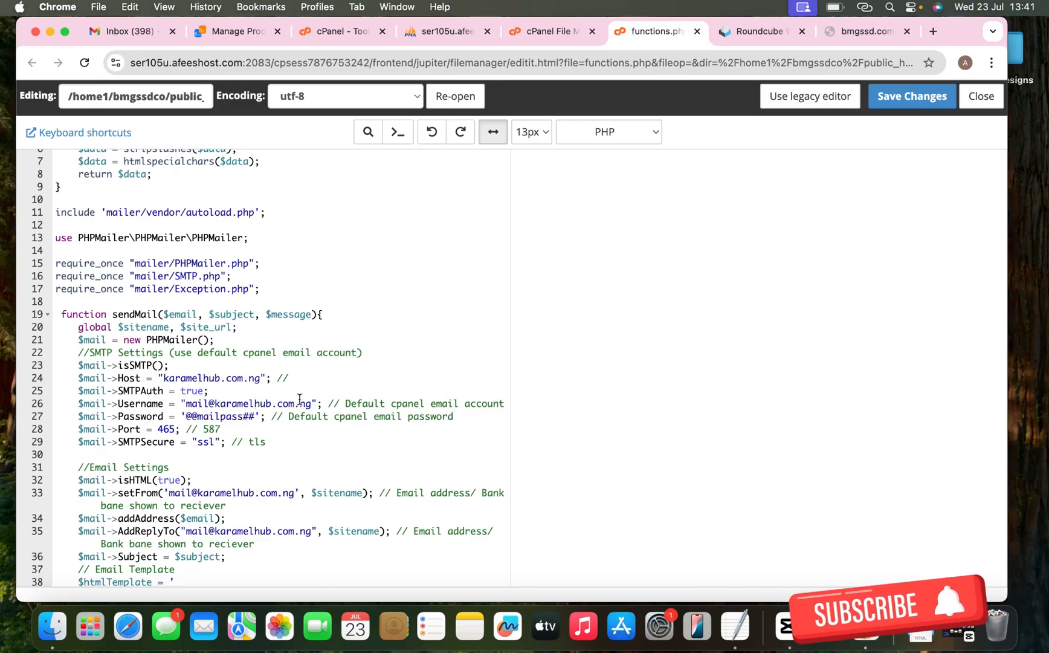
drag(260, 378, 162, 376)
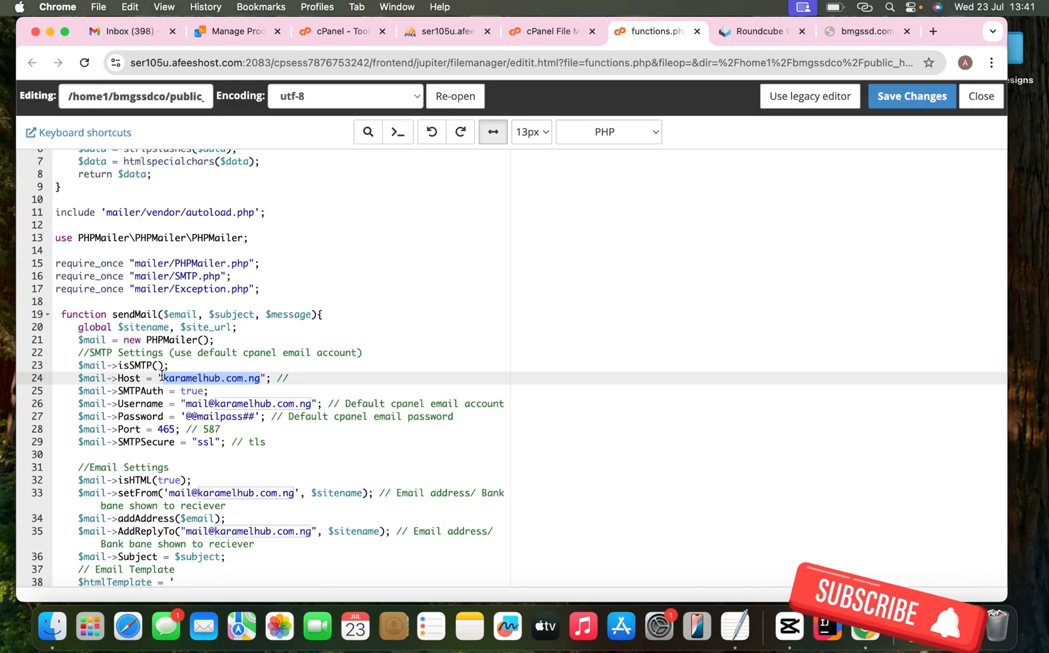
text(mail.https://bmgssd)
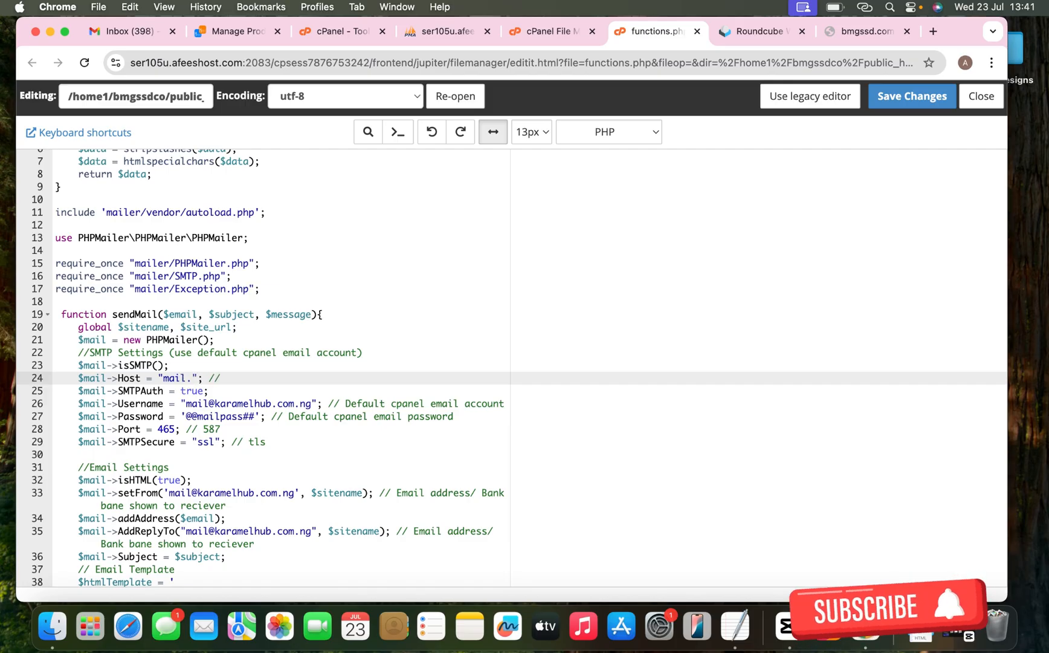
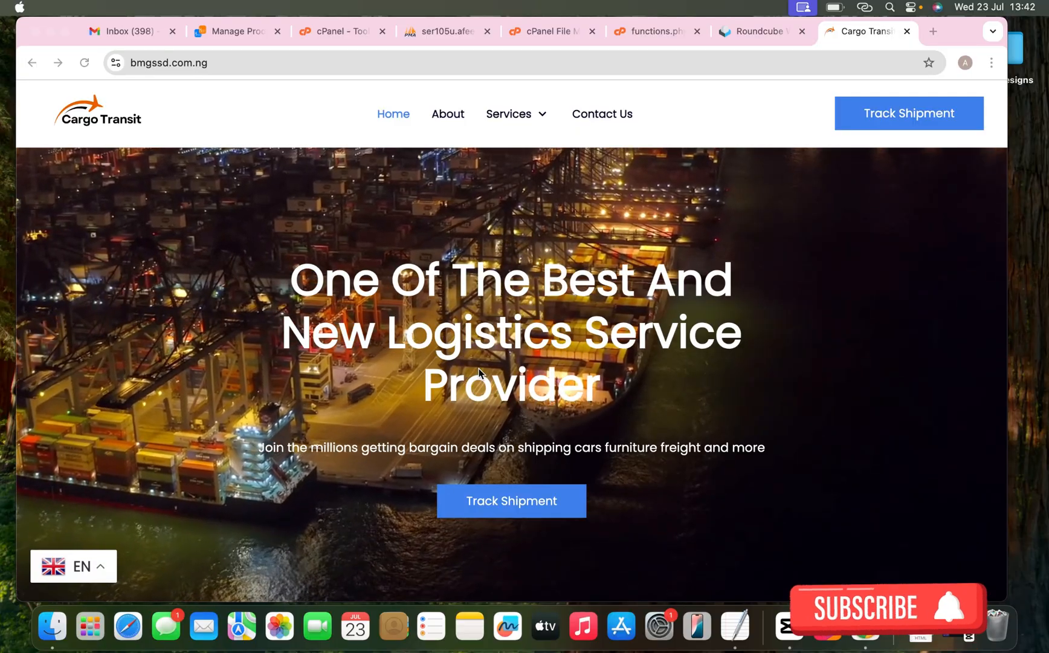
Step: Scroll through the page to reach the Welcome Admin login form at bmgssd.com.ng/uadmin/signin.php
scroll(479, 368, down, 3)
scroll(478, 370, down, 10)
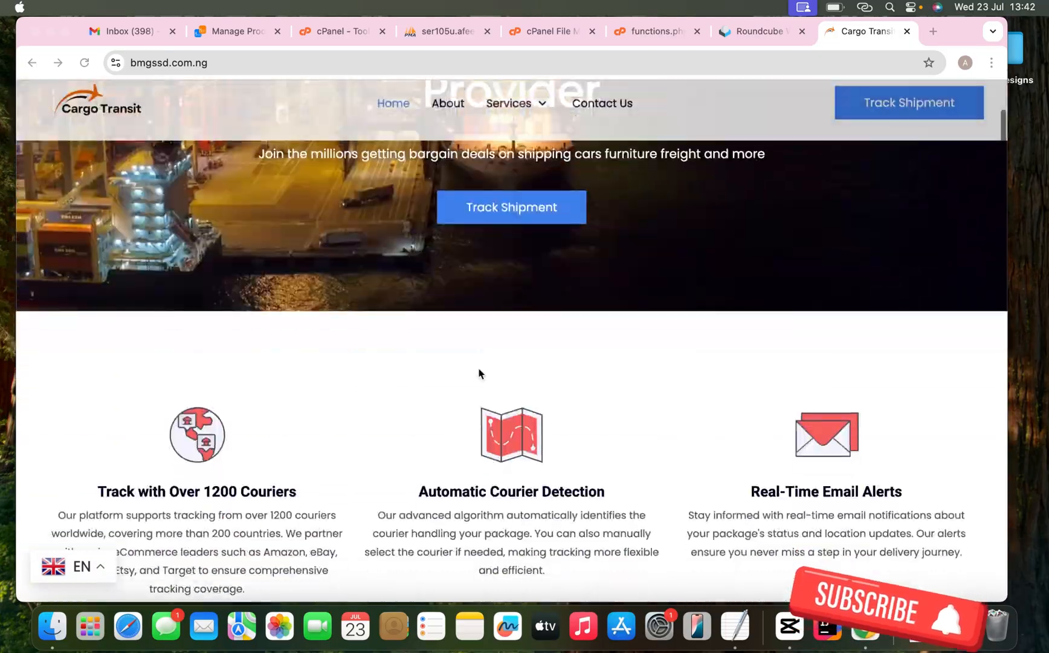
scroll(478, 369, down, 15)
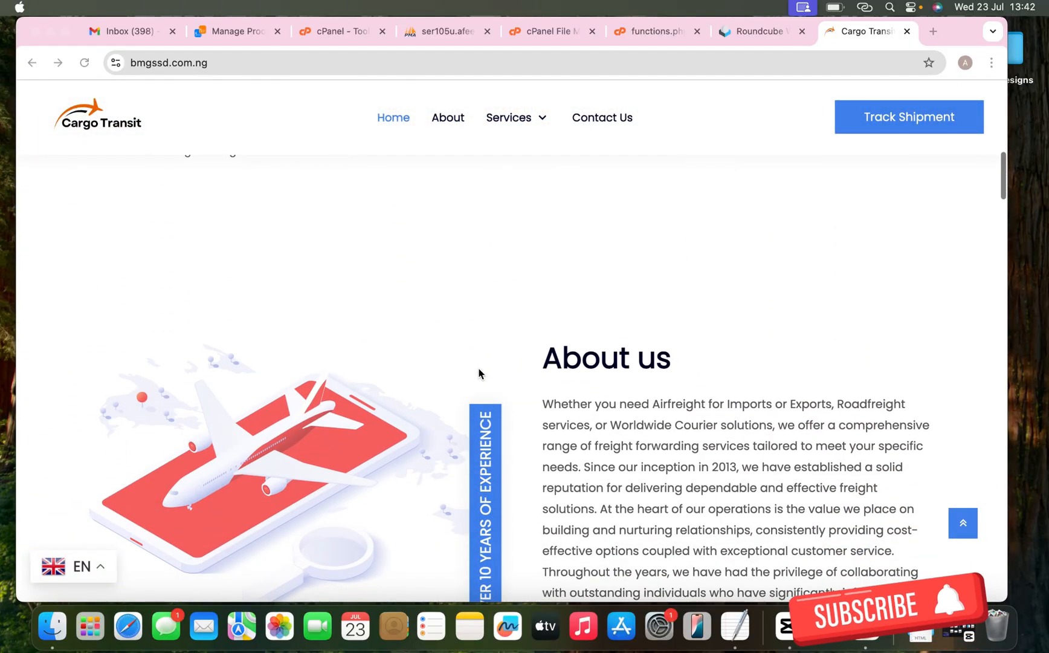
scroll(478, 369, down, 10)
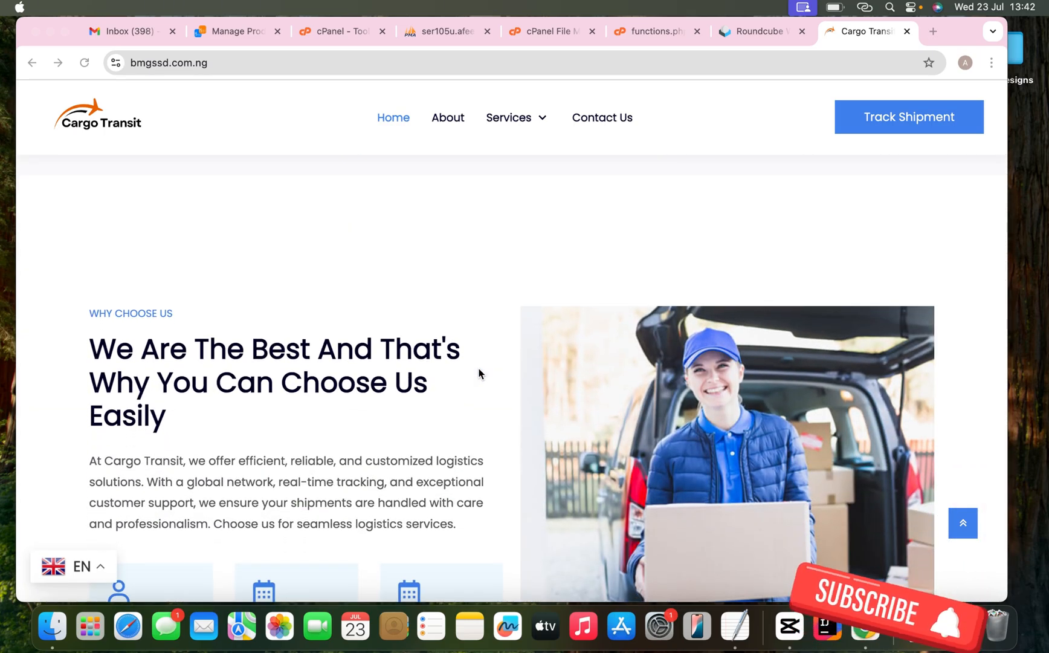
scroll(479, 373, down, 8)
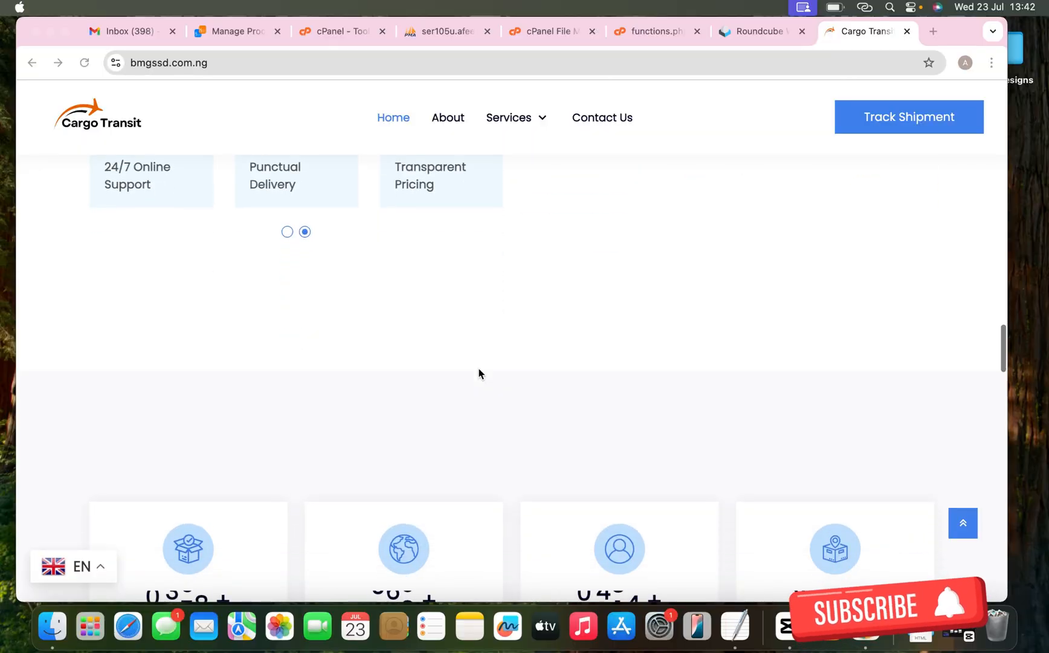
scroll(478, 373, down, 10)
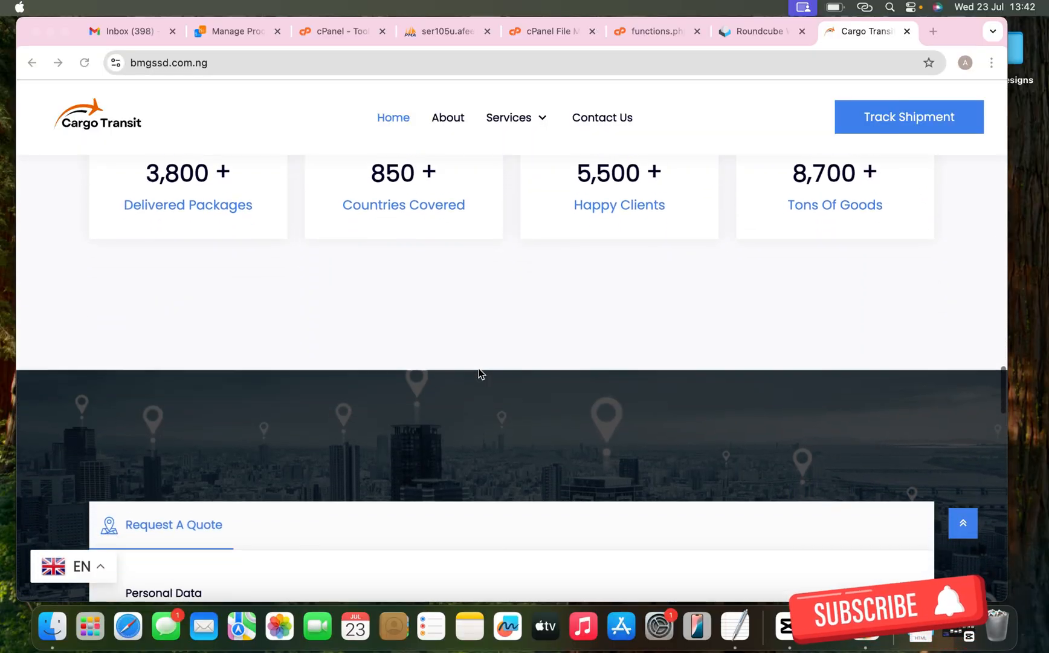
scroll(478, 373, down, 10)
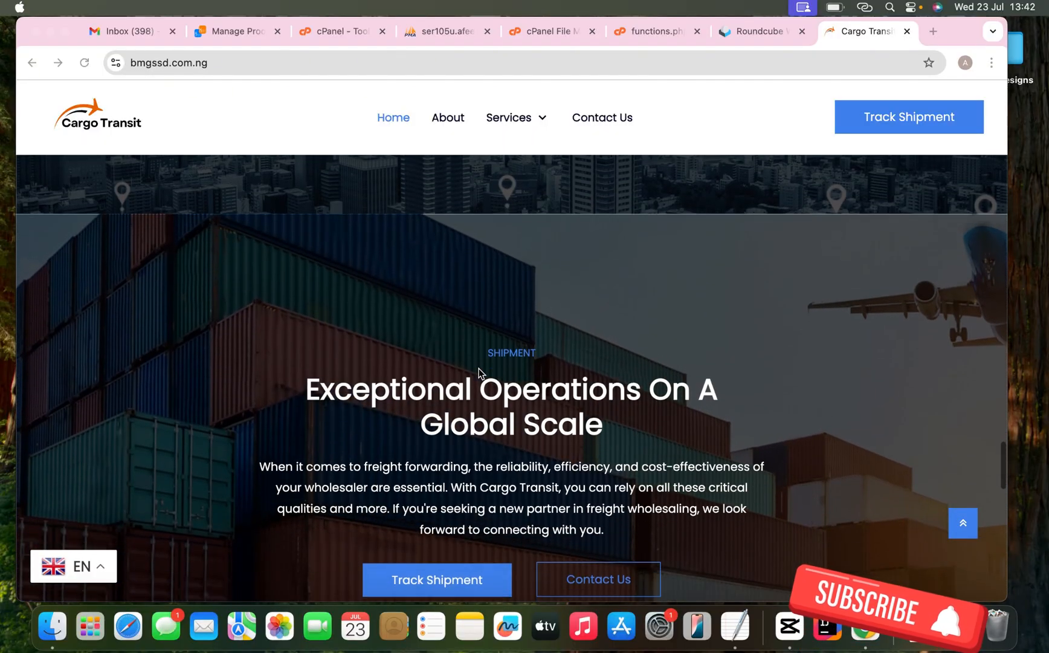
scroll(478, 373, down, 10)
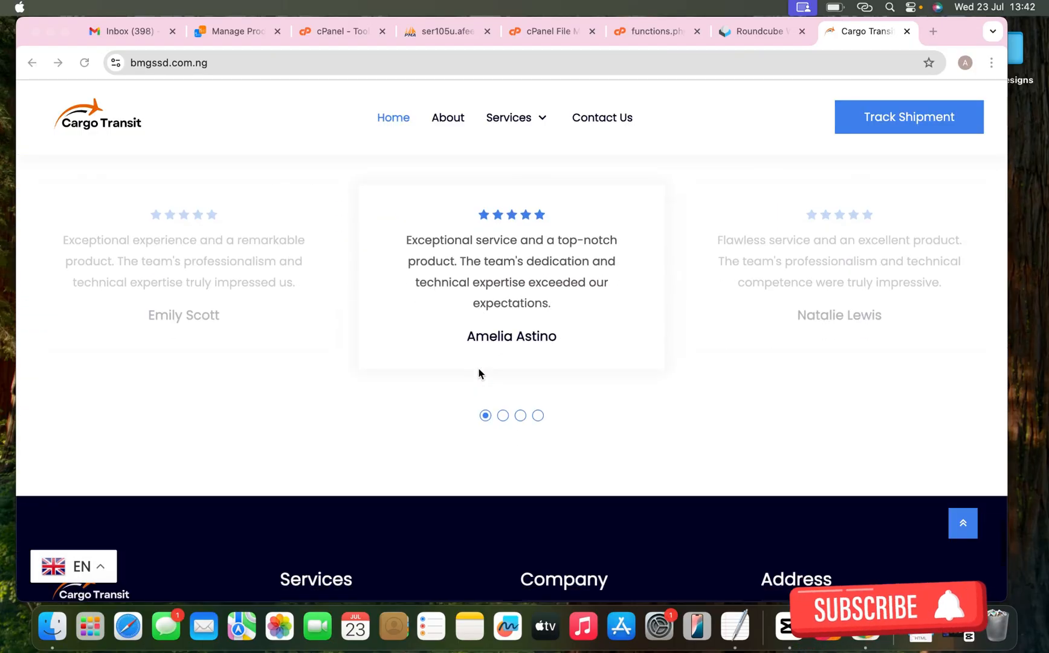
scroll(478, 373, up, 20)
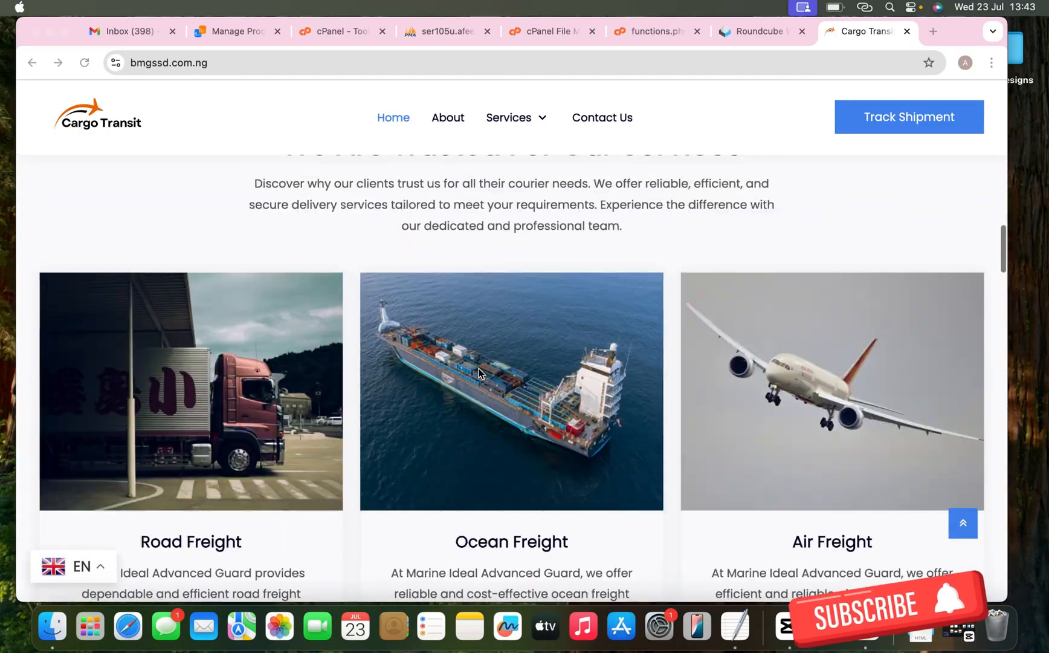
scroll(478, 384, down, 3)
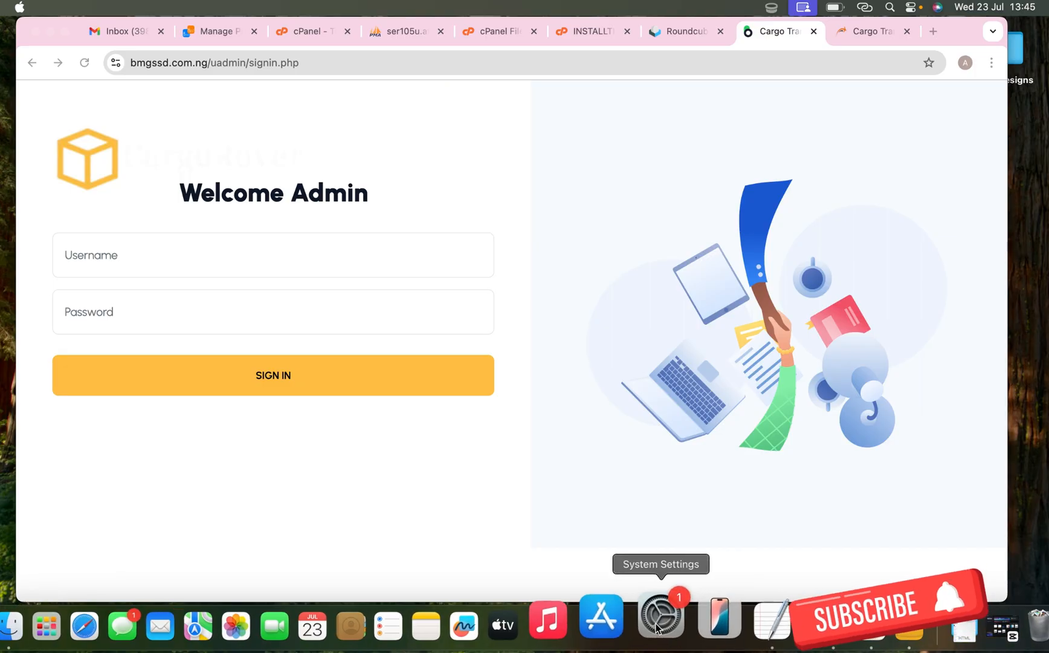
Step: Browse the admin table in phpMyAdmin to see its single row with id, username and password
click(435, 28)
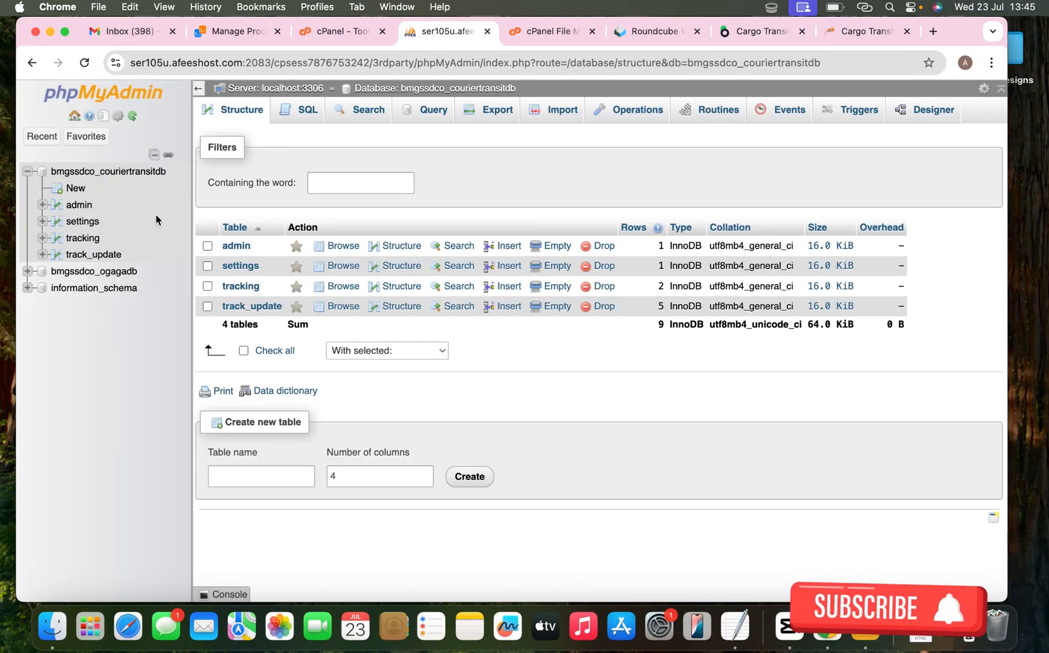
click(233, 247)
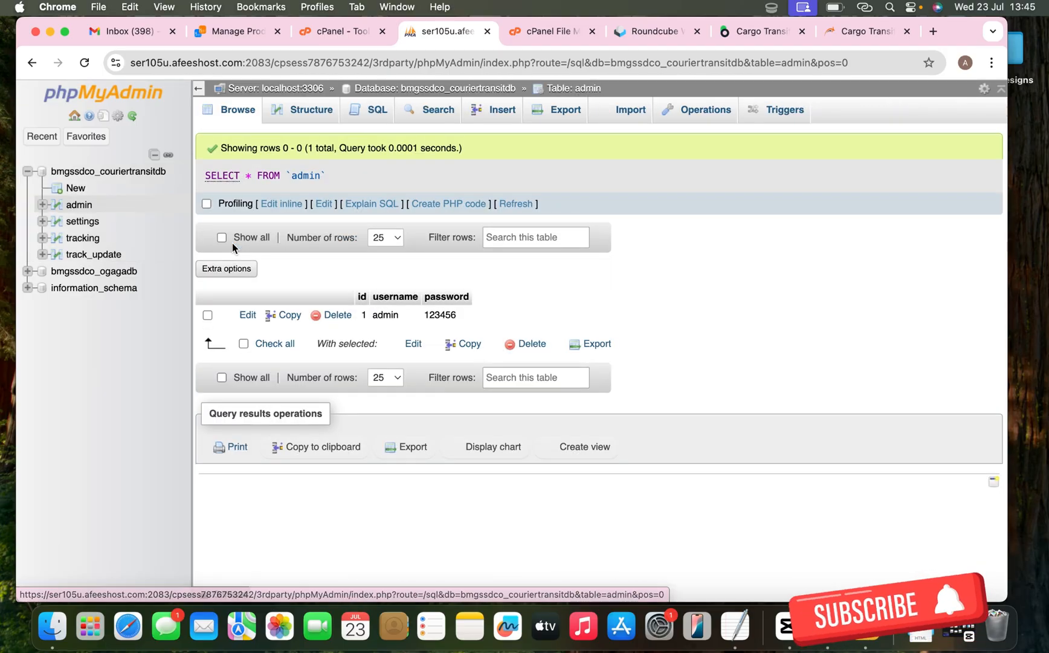
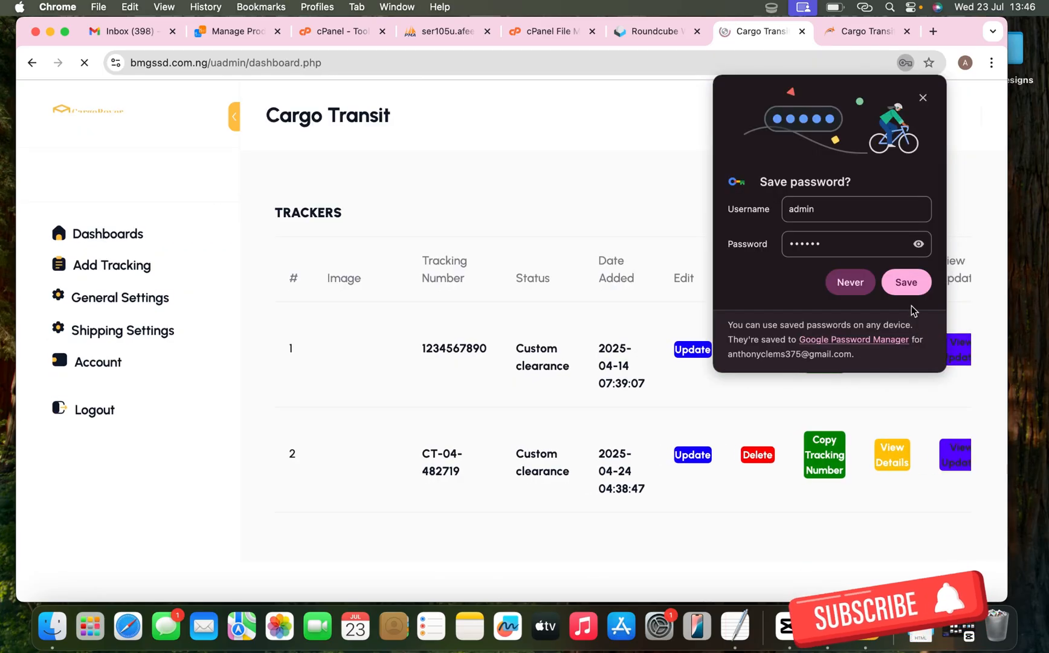
Step: Save the admin login in Chrome, dismiss the breach warning, and go to Shipping Settings
click(904, 280)
click(633, 266)
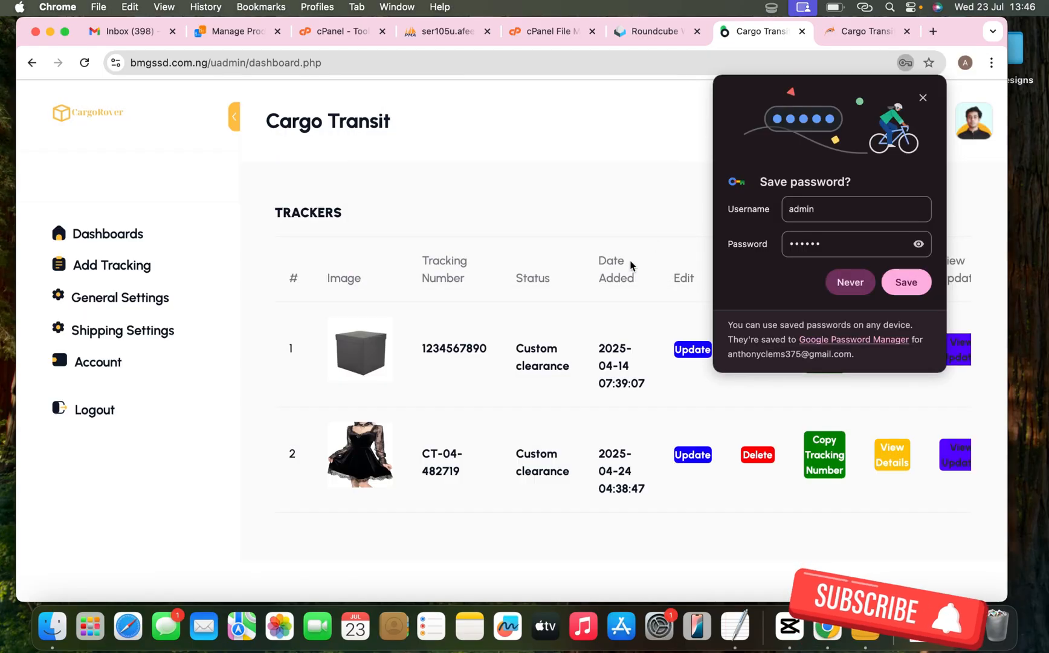
click(923, 99)
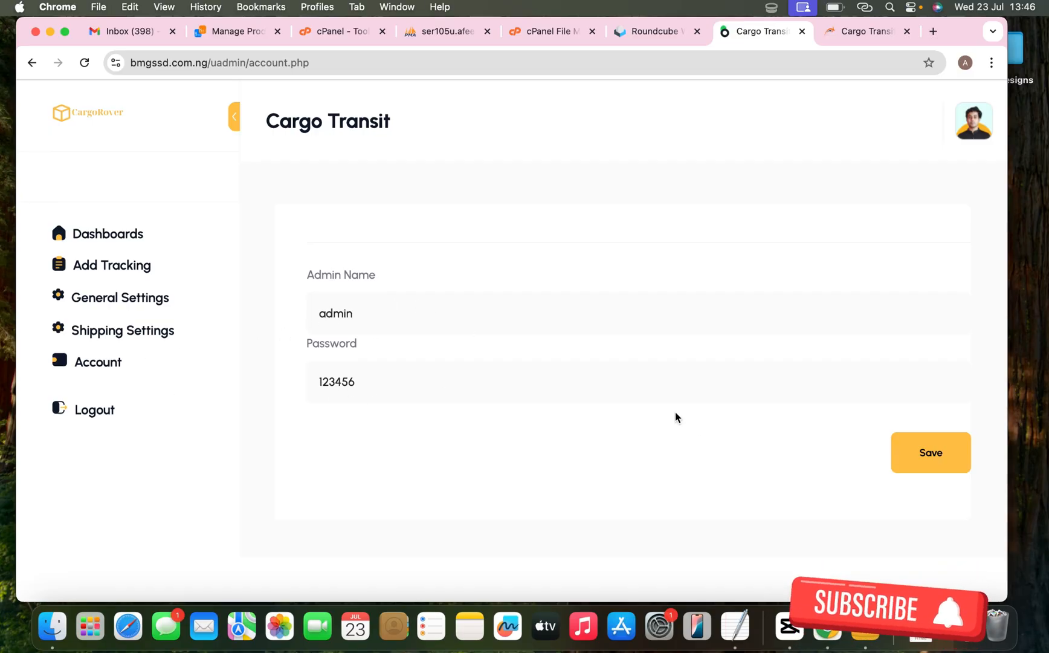
click(118, 334)
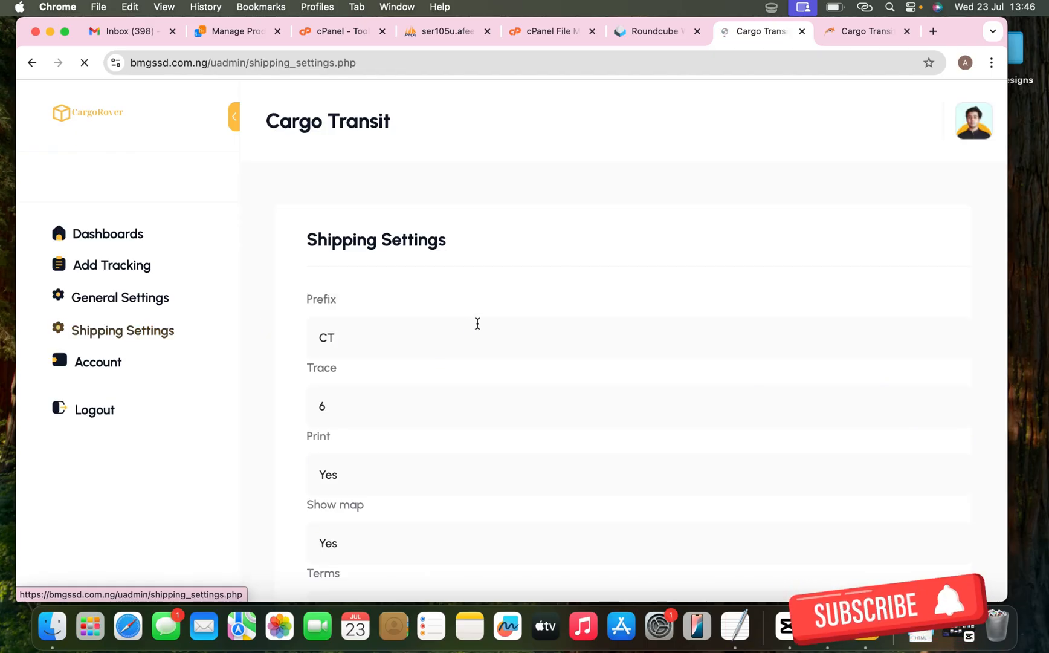
Step: Set Prefix to BIGT and Trace to 7, save, and acknowledge the Settings saved alert
click(399, 330)
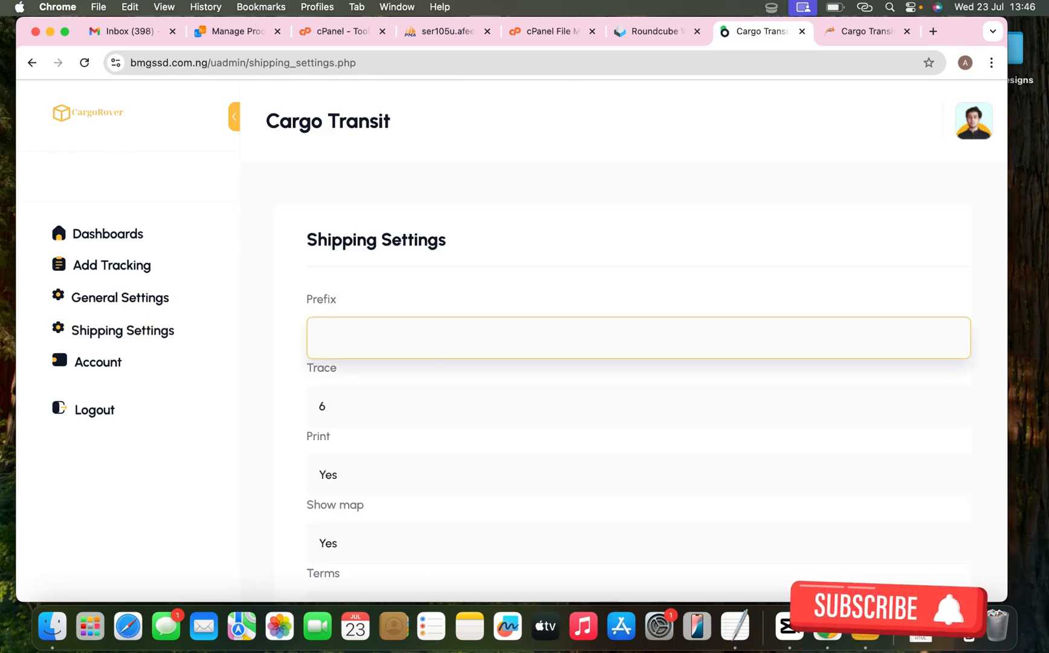
key(Caps_Lock)
text(B)
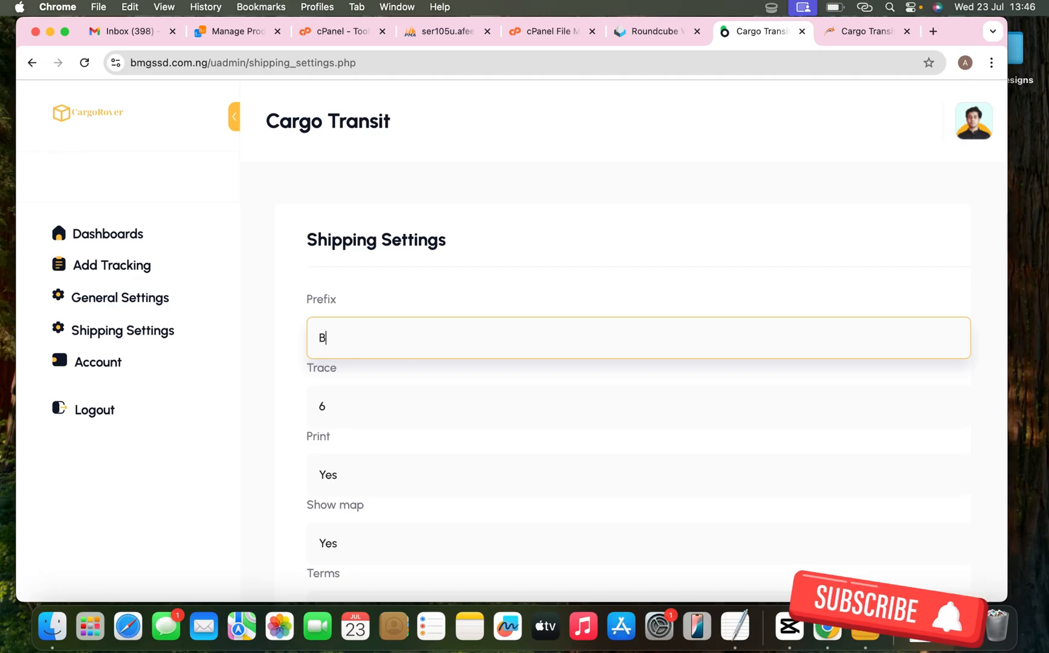
text(IGT)
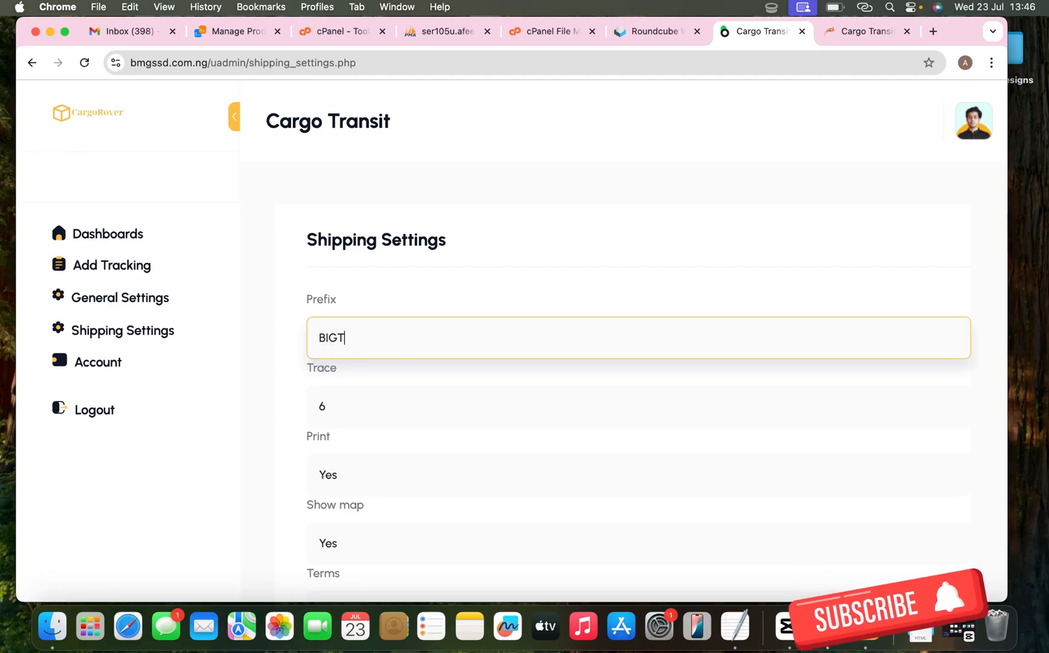
key(Caps_Lock)
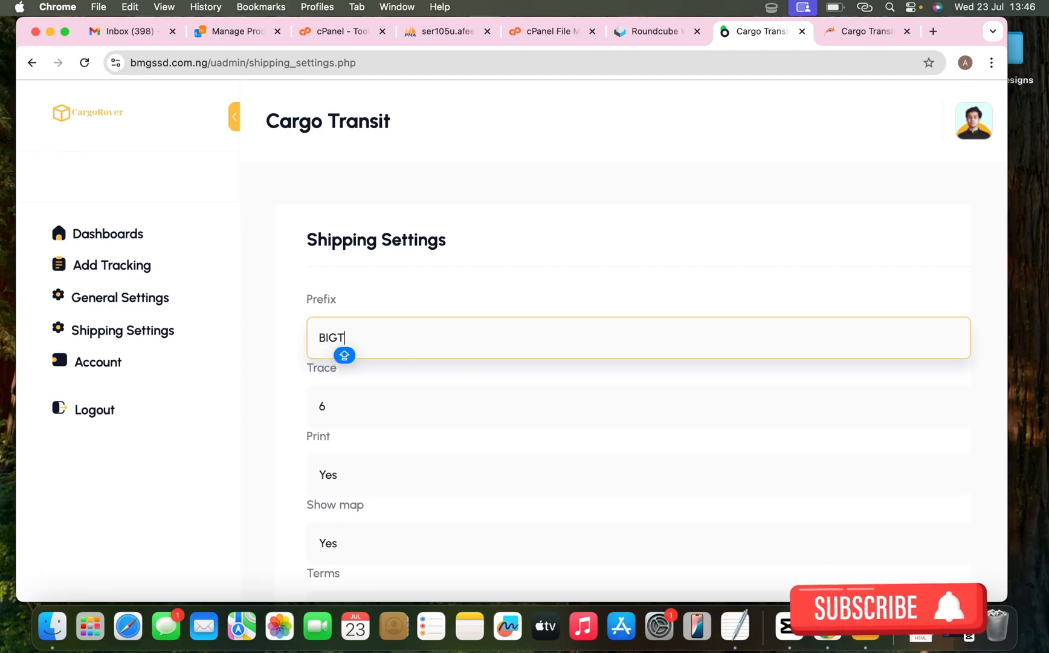
click(378, 406)
key(BackSpace)
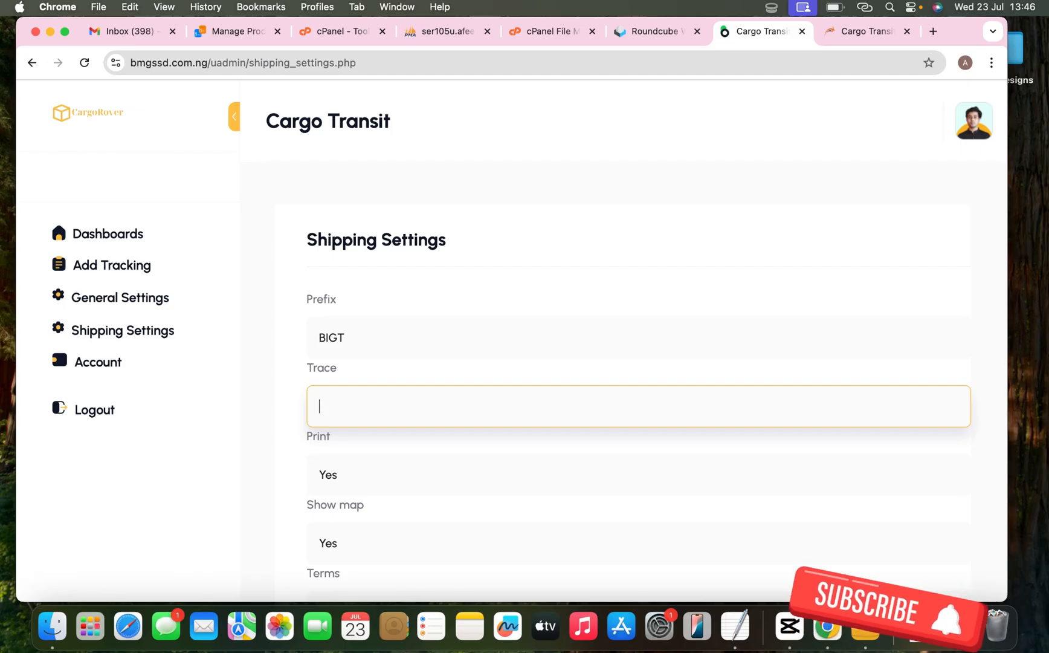
scroll(445, 351, down, 3)
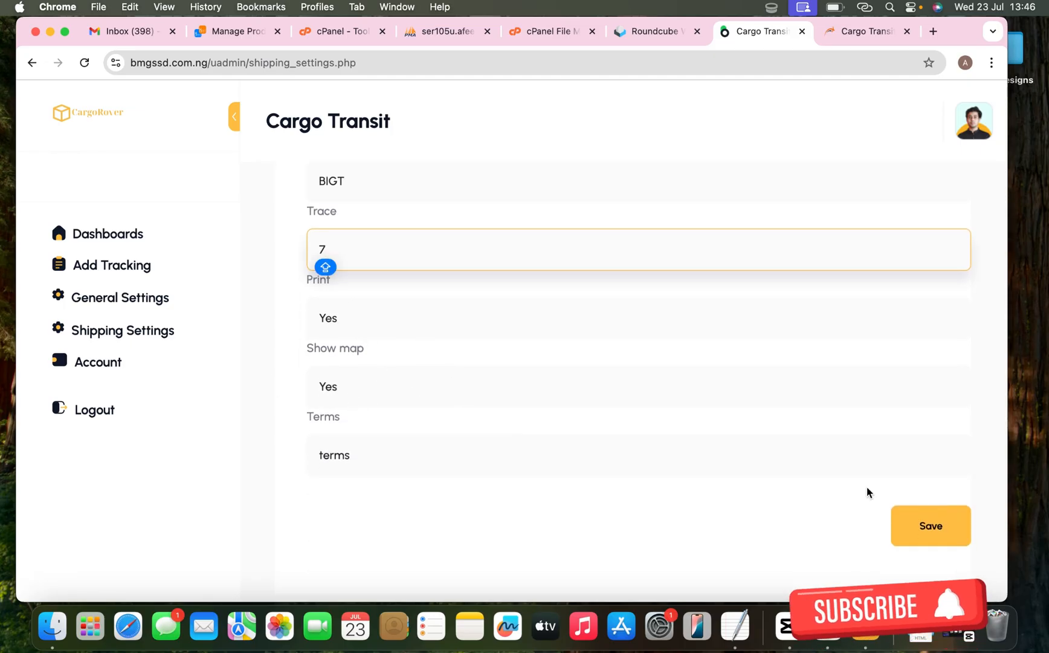
click(930, 526)
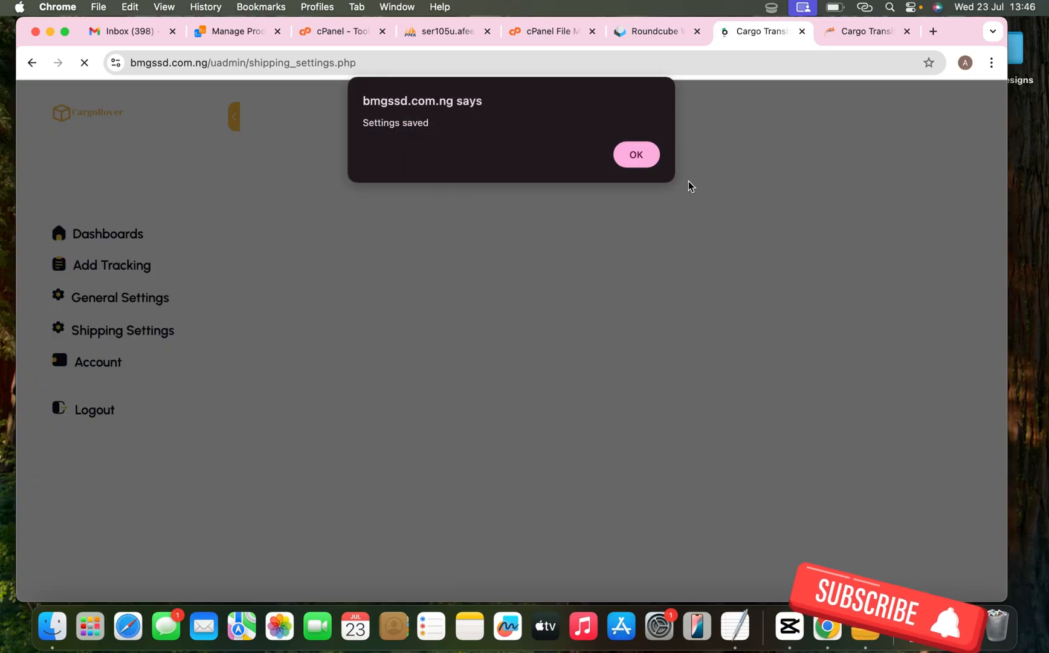
click(639, 154)
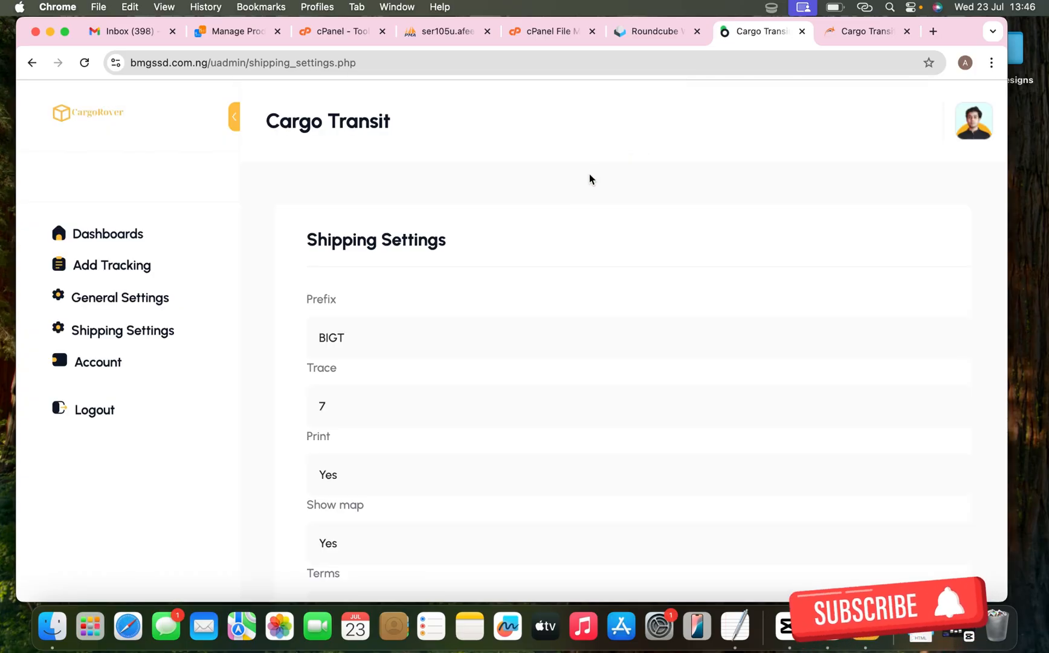
Step: In General Settings, replace the Site Name with Bigiantech
click(133, 303)
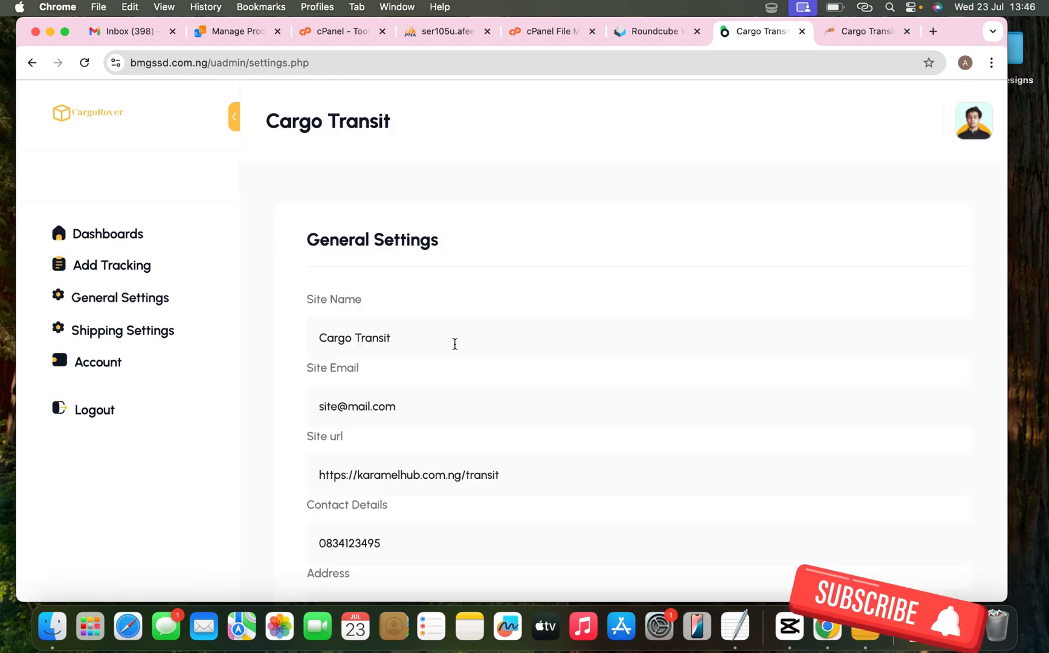
click(455, 343)
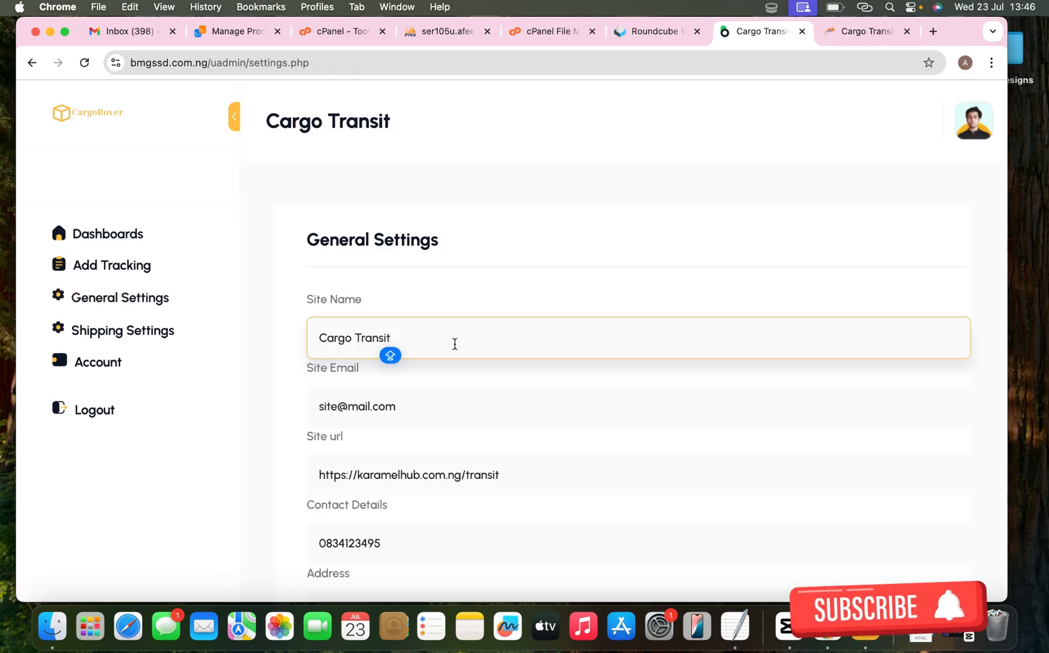
key(super+a)
text(B)
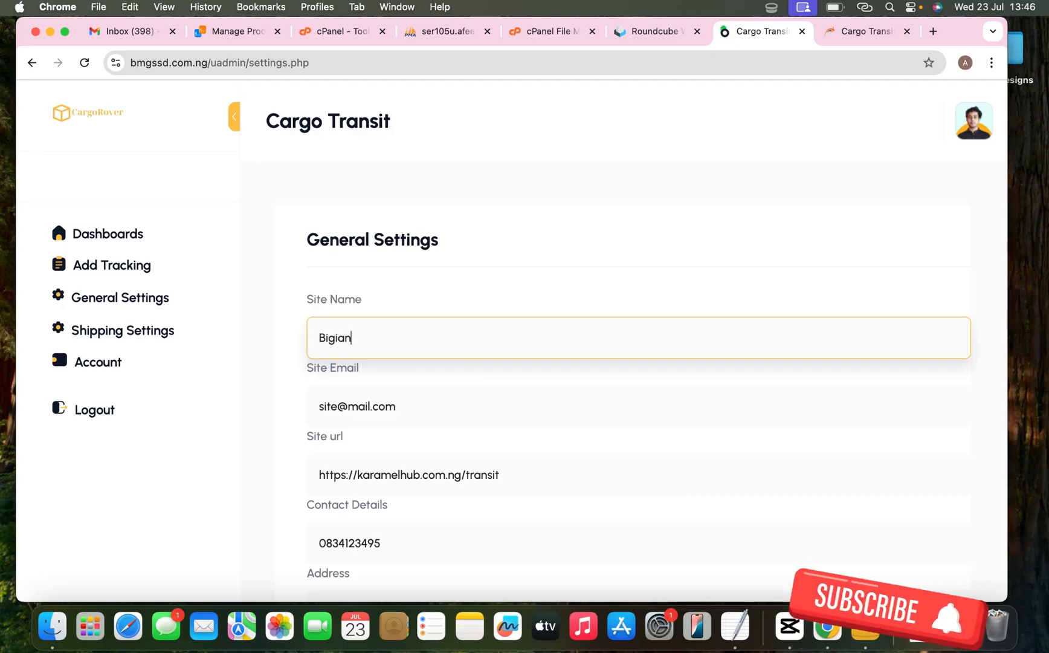
scroll(562, 402, down, 3)
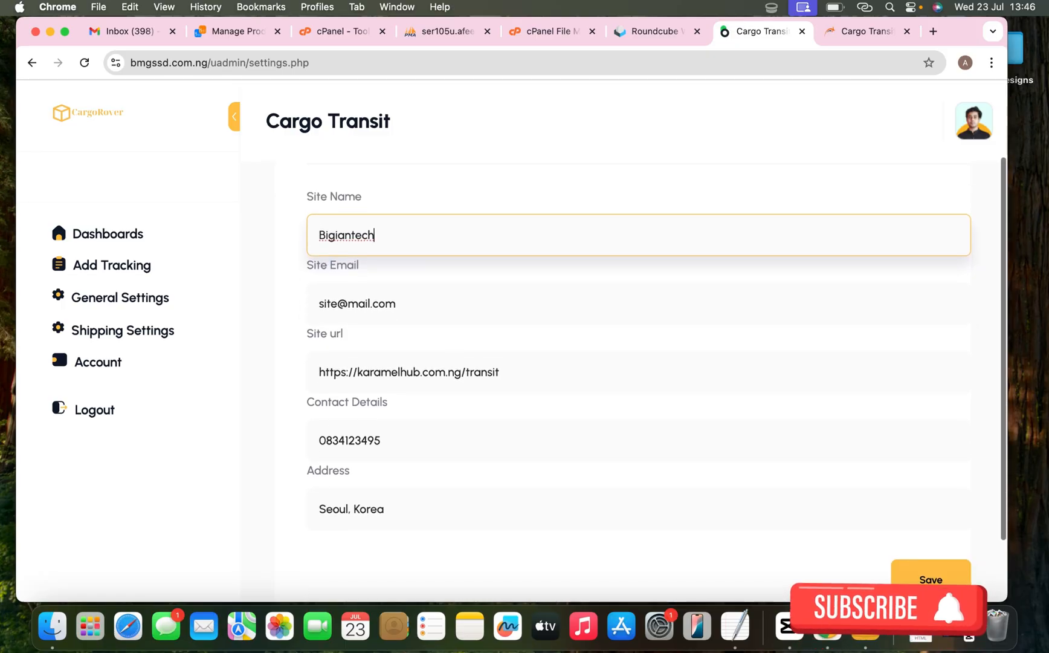
Step: Copy the support e-mail from the notes and paste it as the Site Email
click(735, 625)
double_click(255, 176)
triple_click(255, 176)
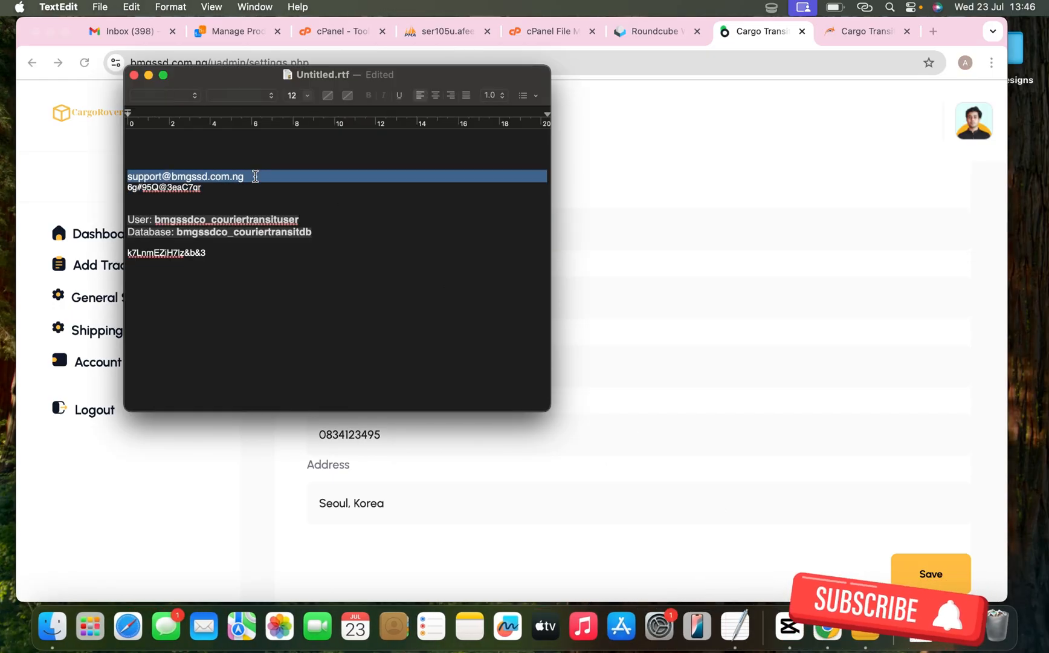
key(super+c)
click(578, 339)
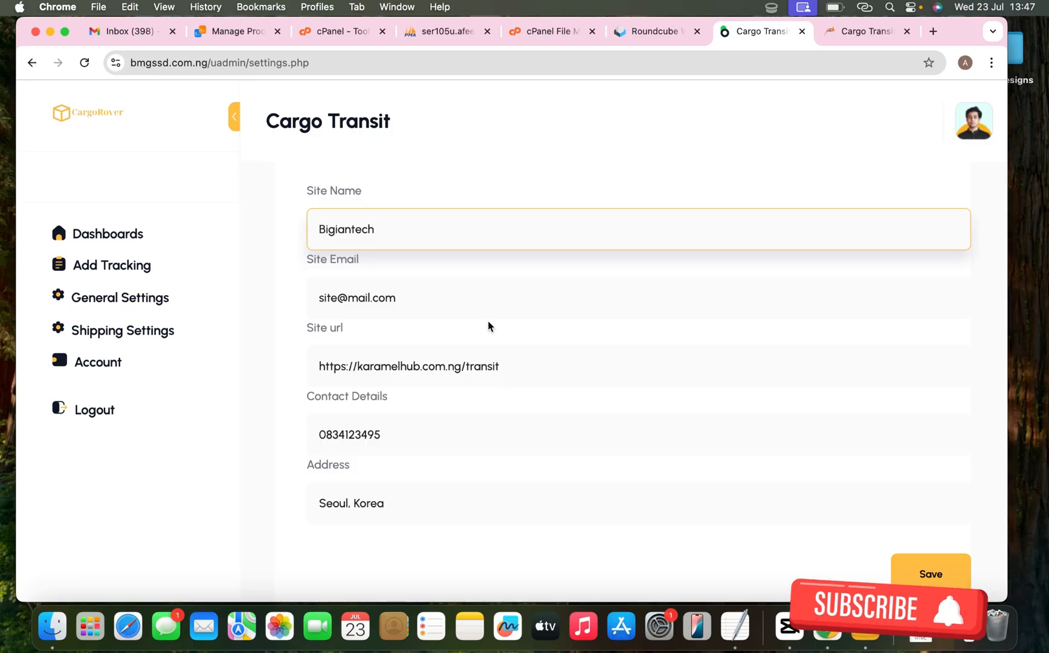
click(457, 288)
key(super+a)
key(super+v)
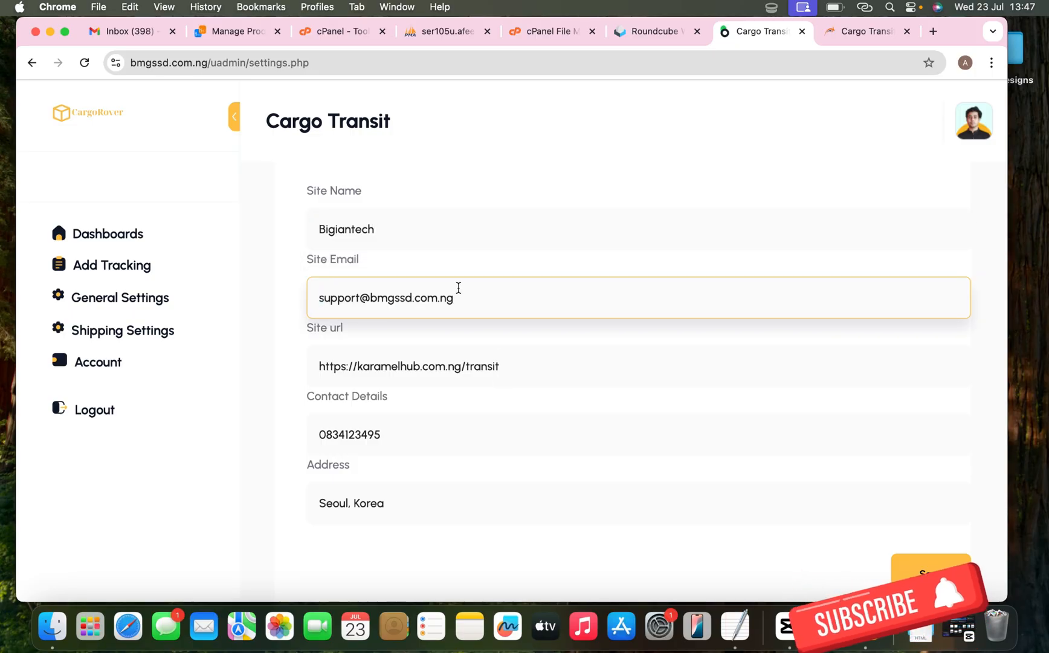
drag(208, 65, 123, 64)
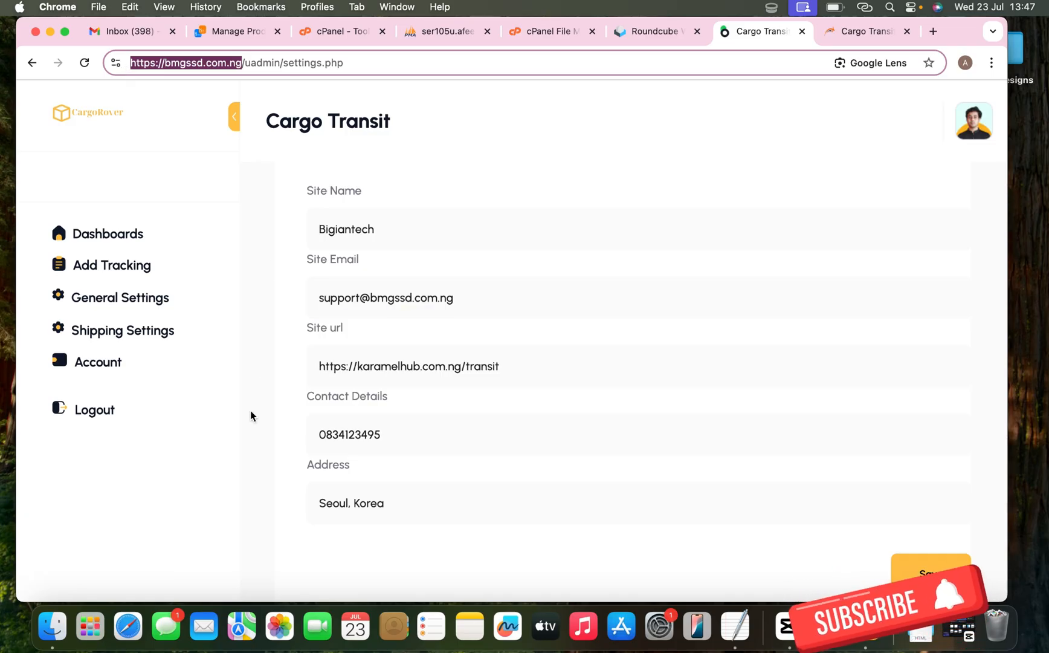
click(514, 370)
key(super+a)
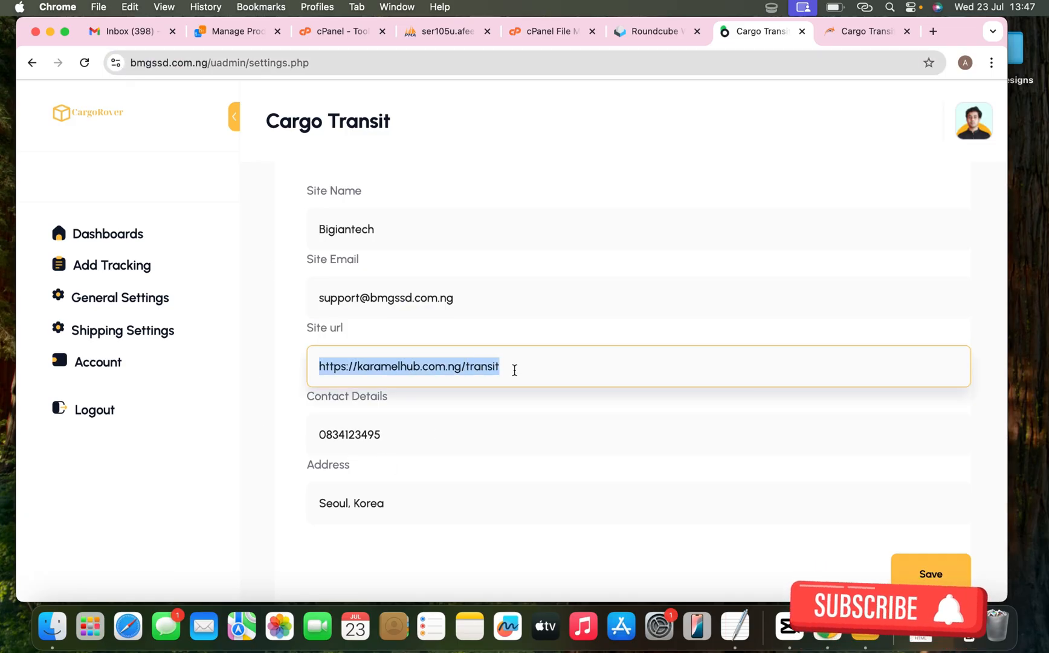
key(super+v)
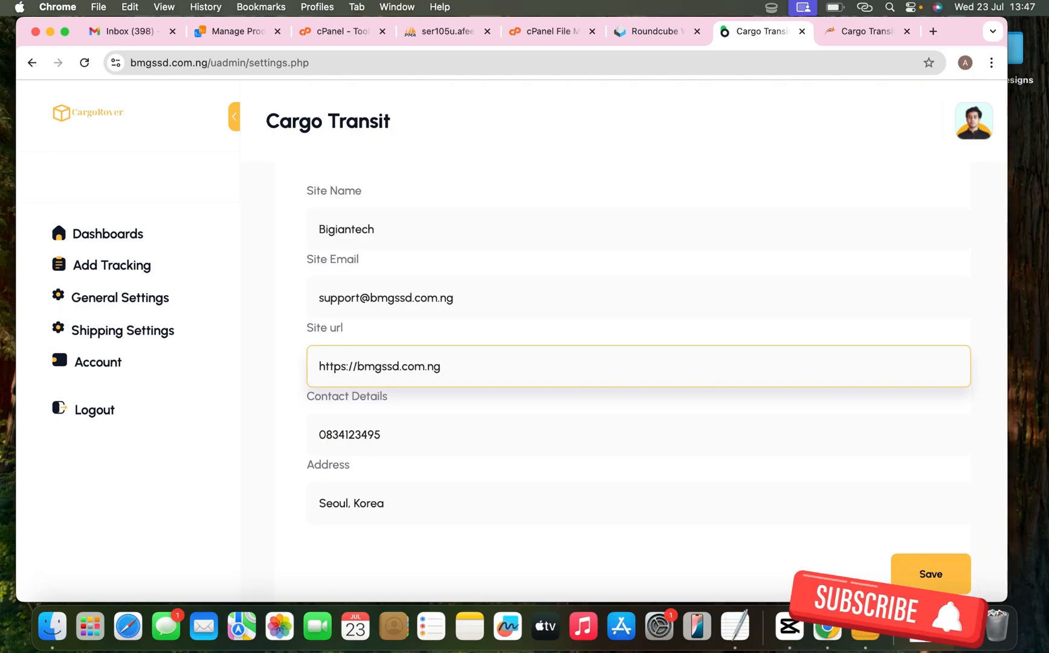
click(275, 429)
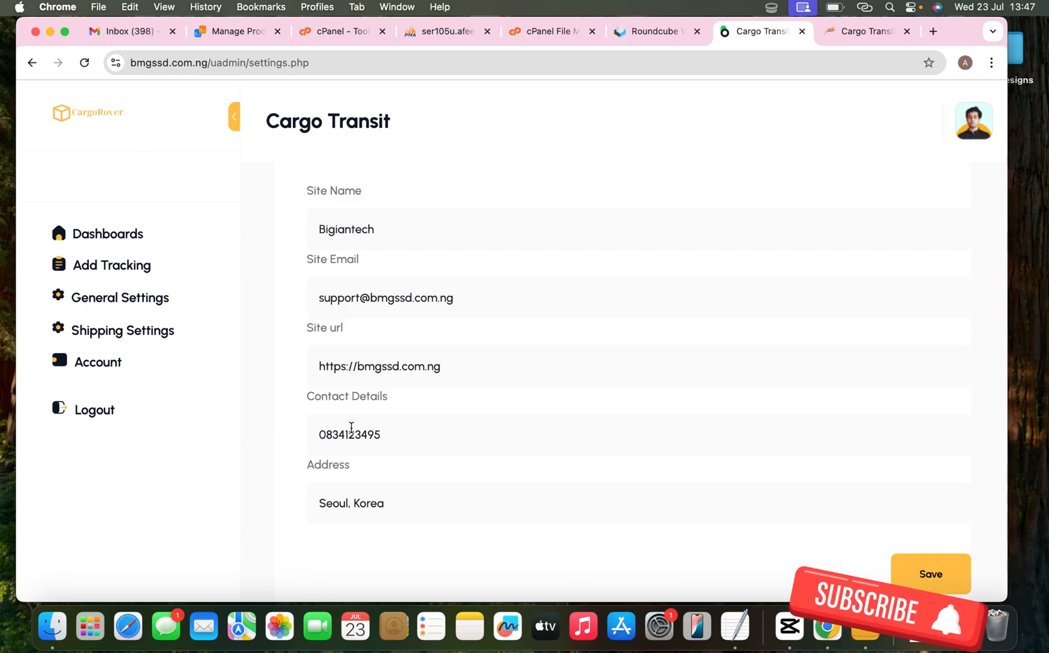
Step: Change the address from Seoul, Korea to London, United Kingdom
scroll(426, 436, down, 3)
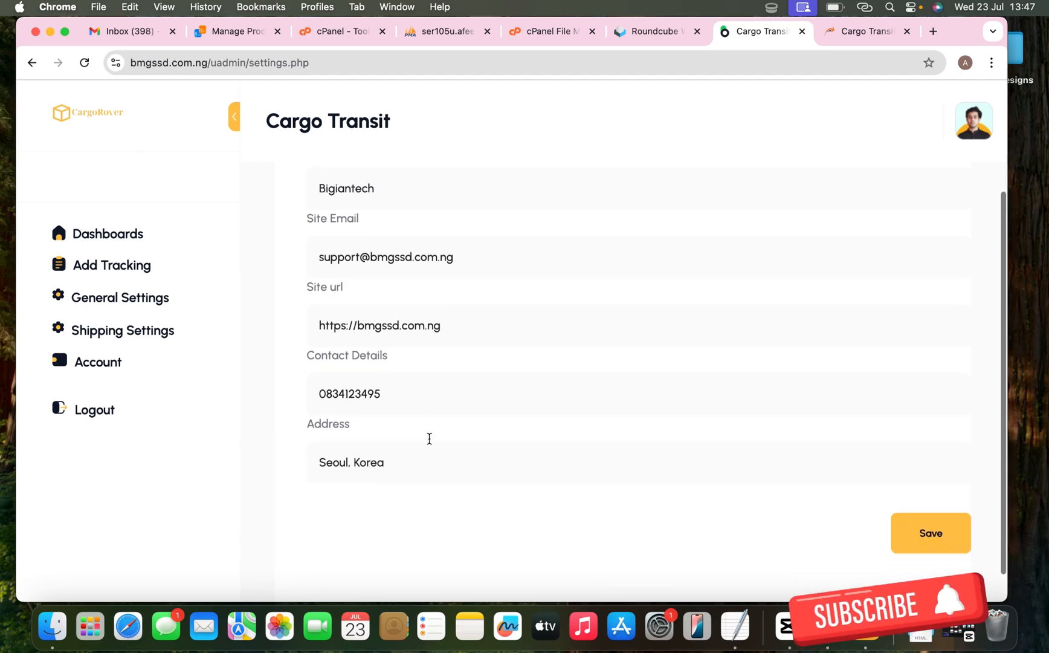
triple_click(391, 431)
key(BackSpace)
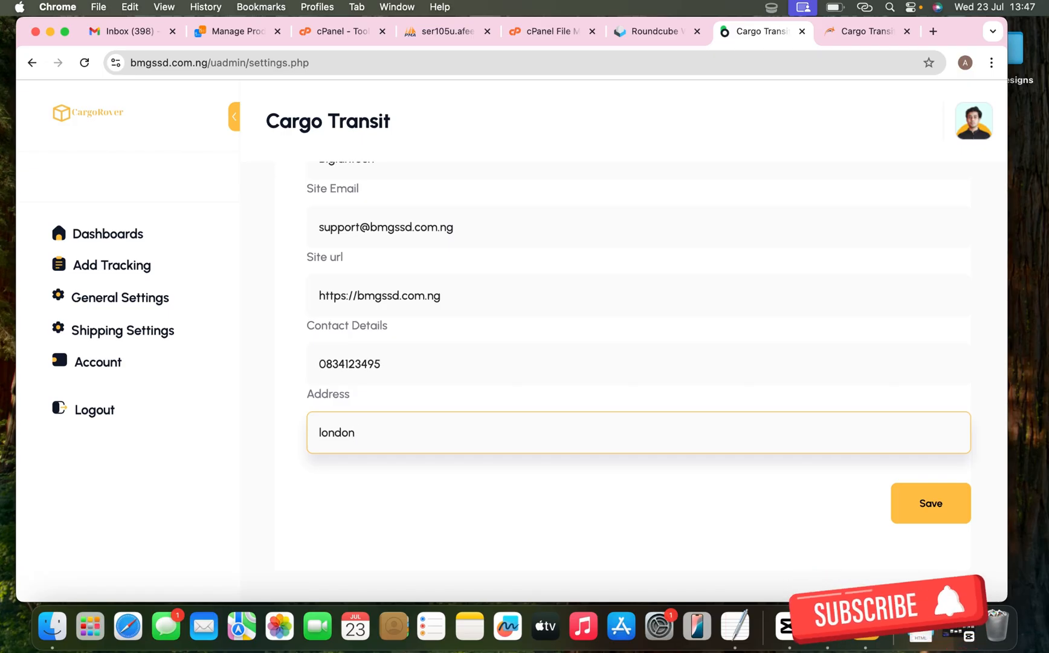
text(london, Uni)
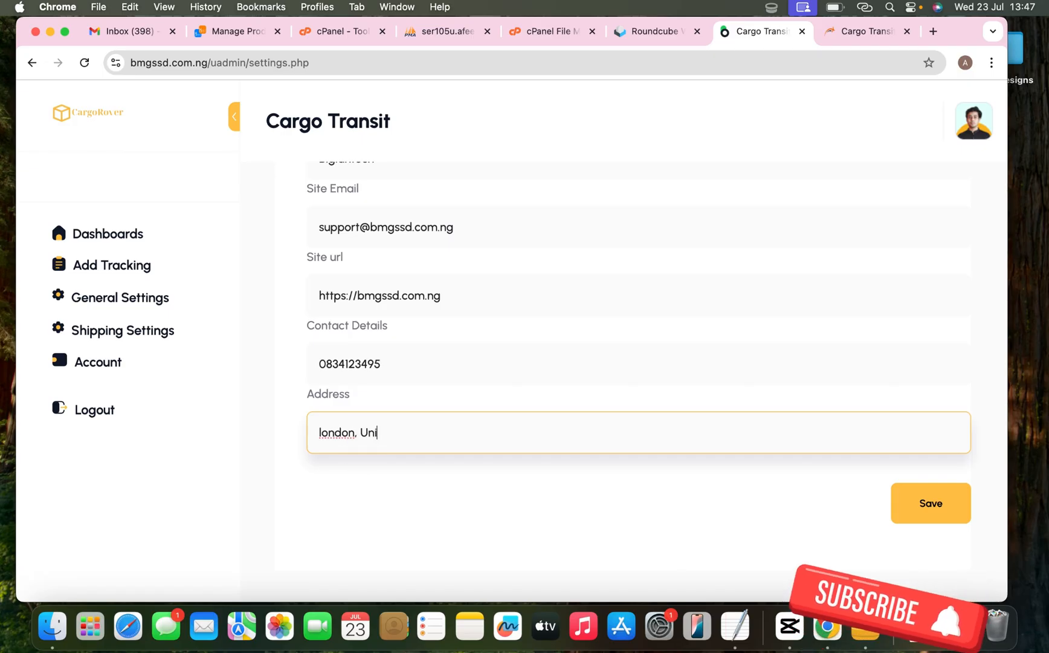
text(ted Ki)
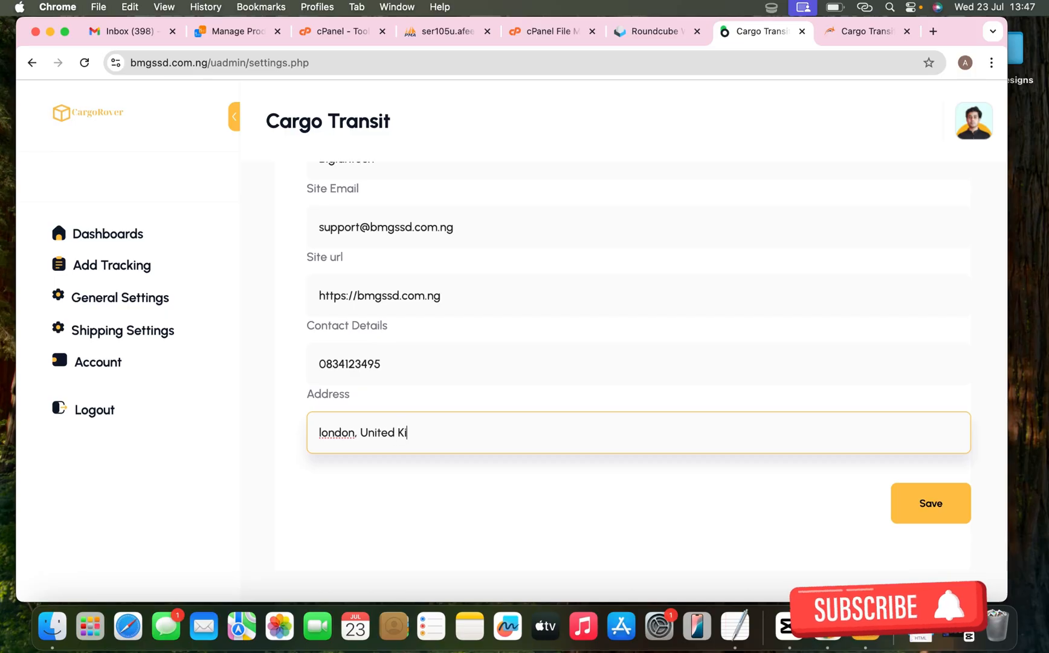
text(ng)
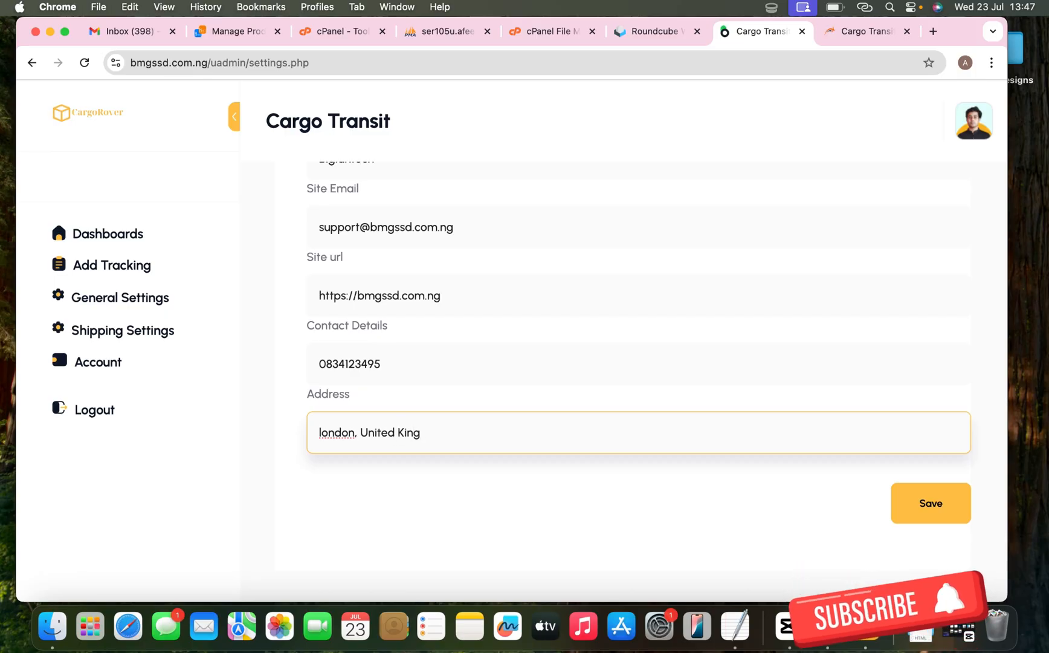
text(dom)
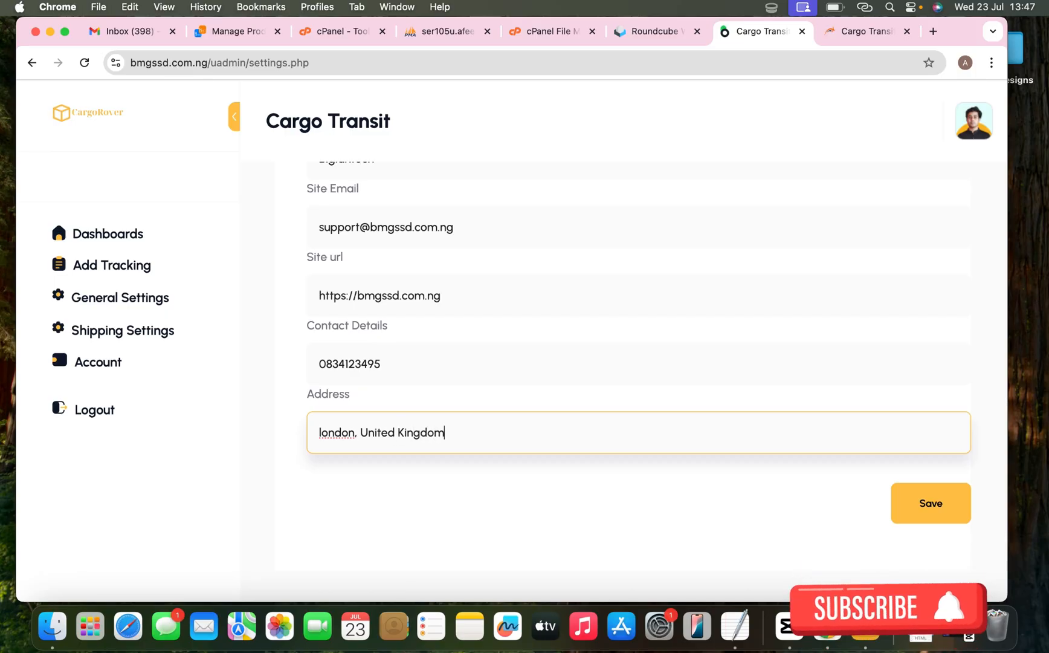
click(322, 433)
key(BackSpace)
text(L)
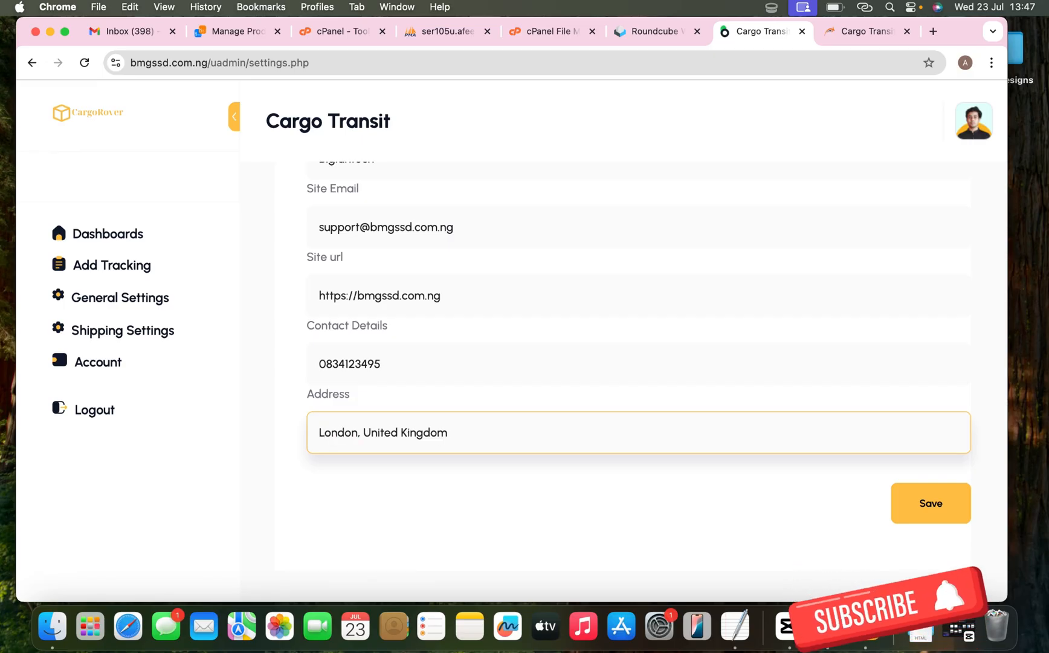
click(421, 510)
Step: Enter the new contact number and save the general settings
double_click(368, 366)
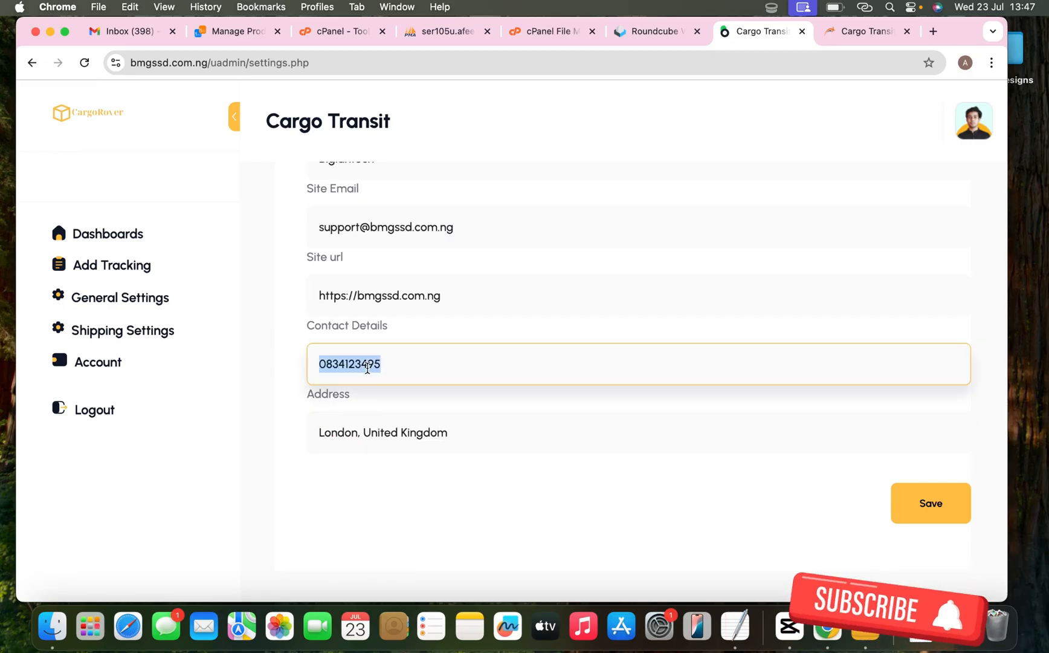
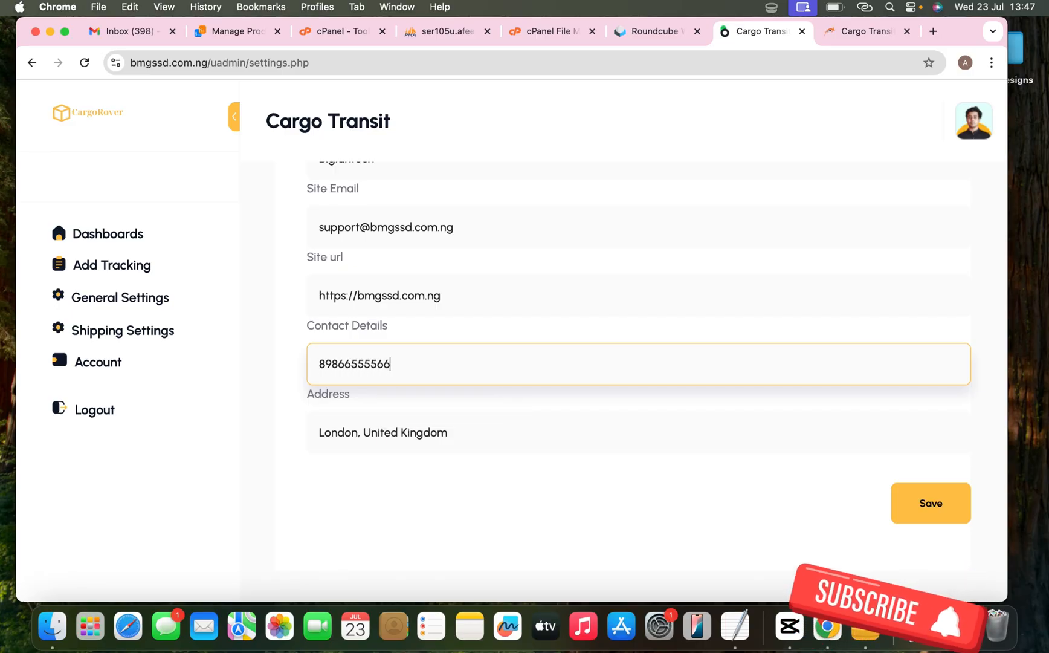
click(941, 518)
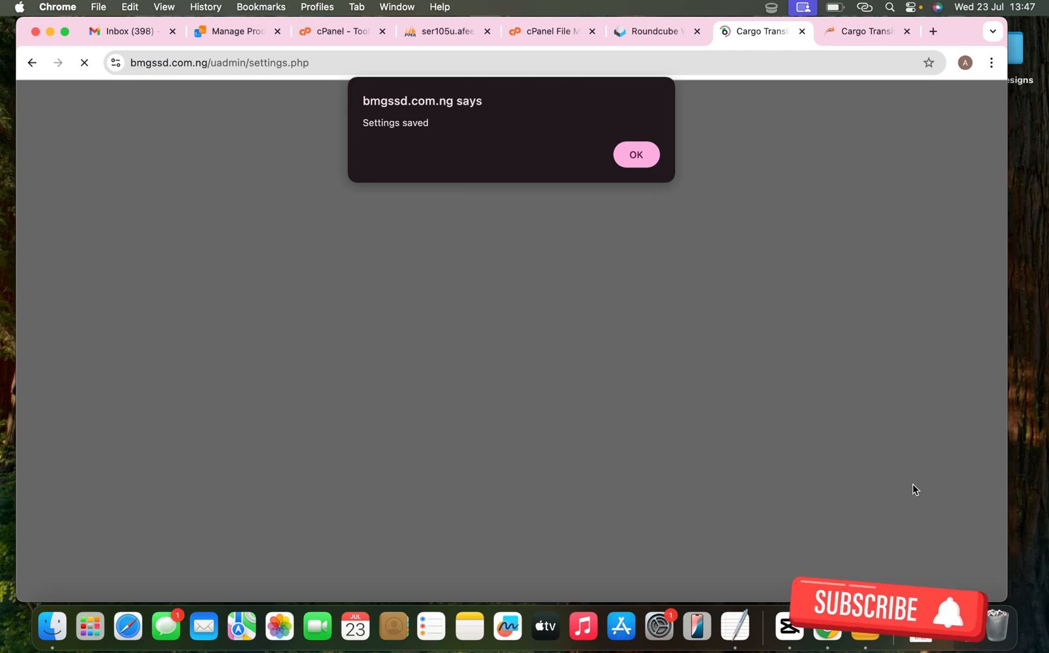
click(643, 160)
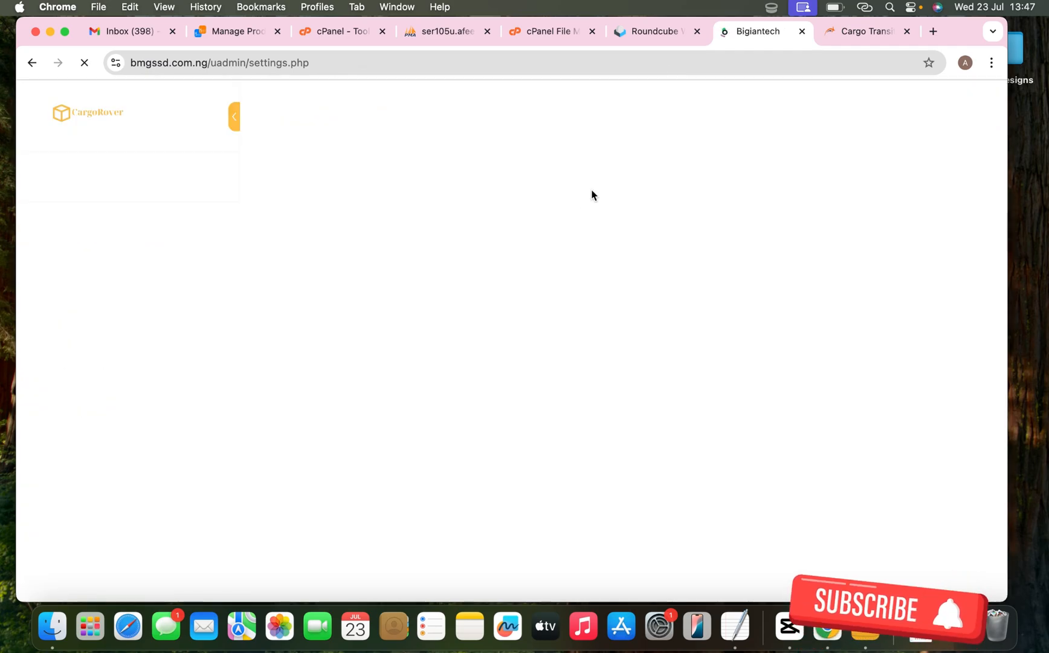
scroll(512, 285, down, 3)
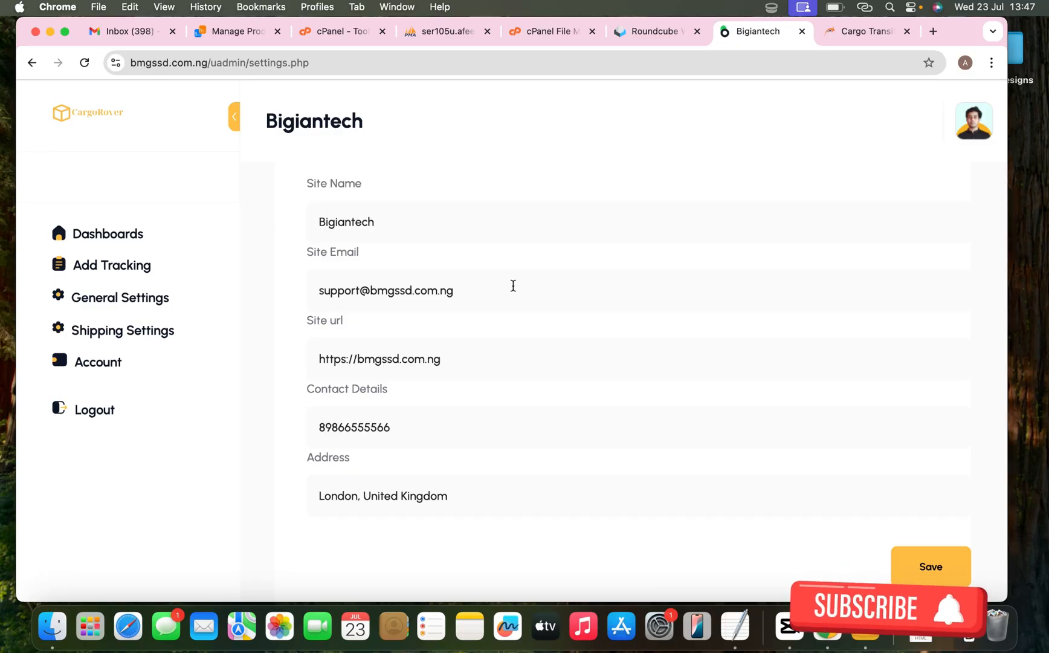
click(117, 238)
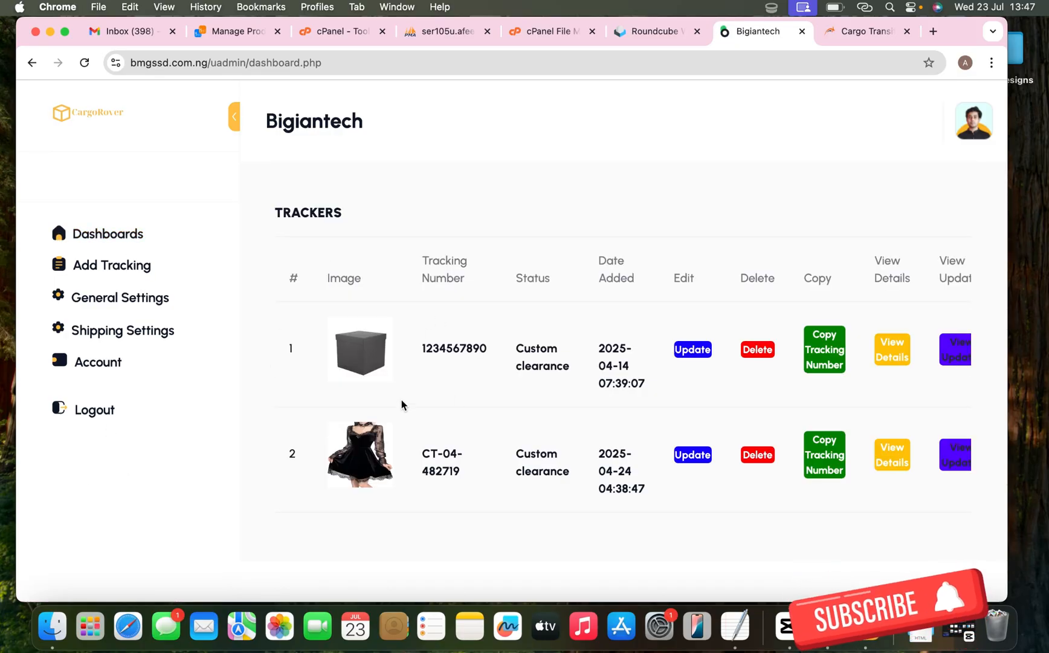
click(760, 351)
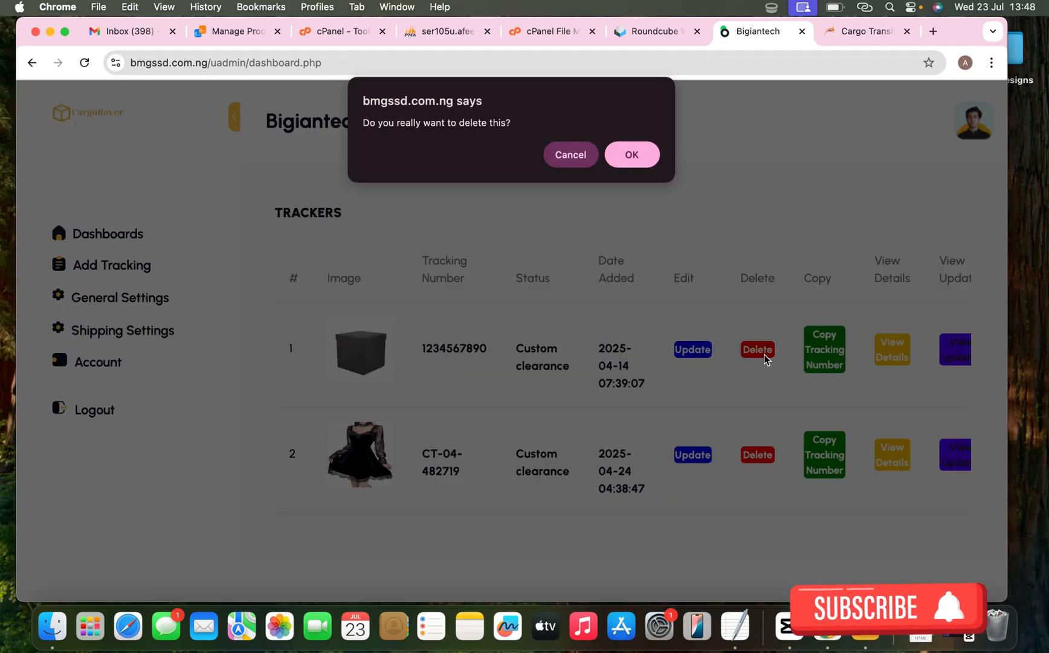
click(638, 152)
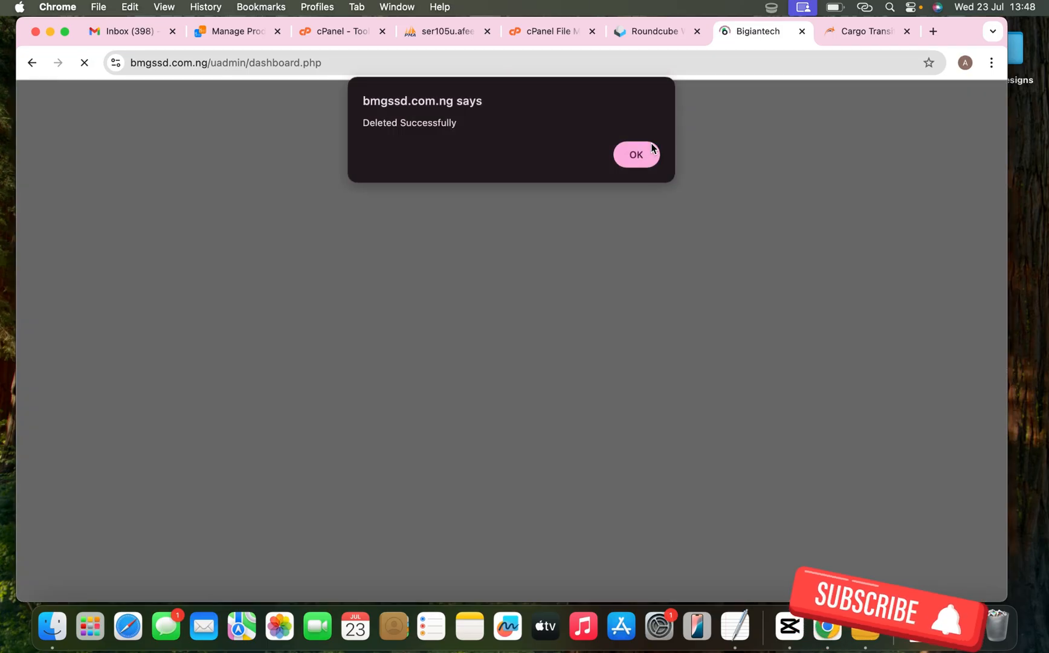
click(638, 155)
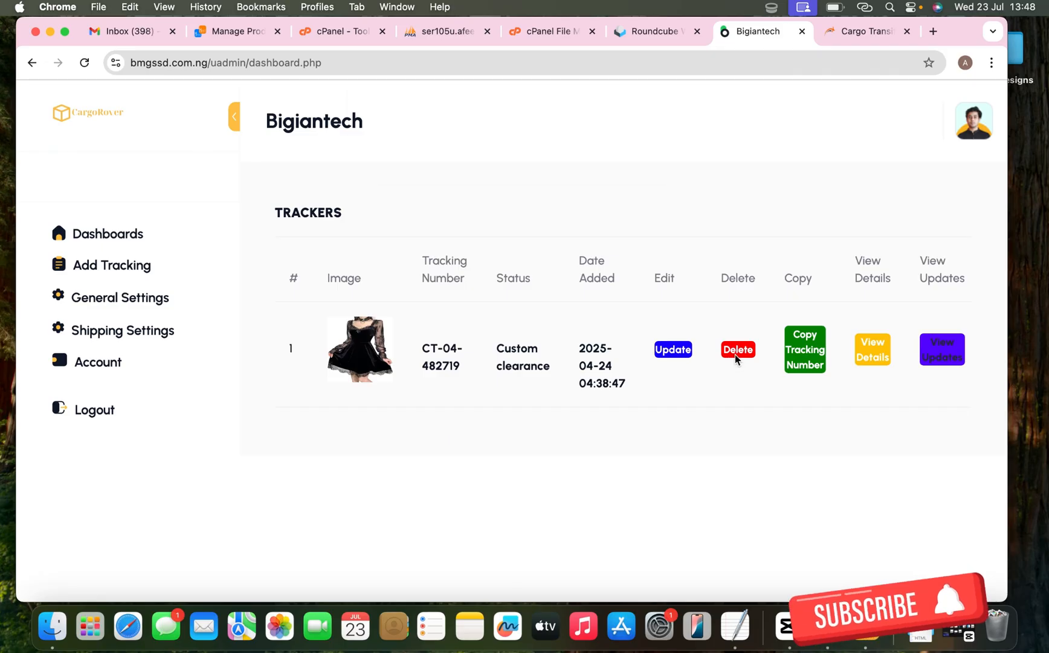
click(735, 354)
click(629, 160)
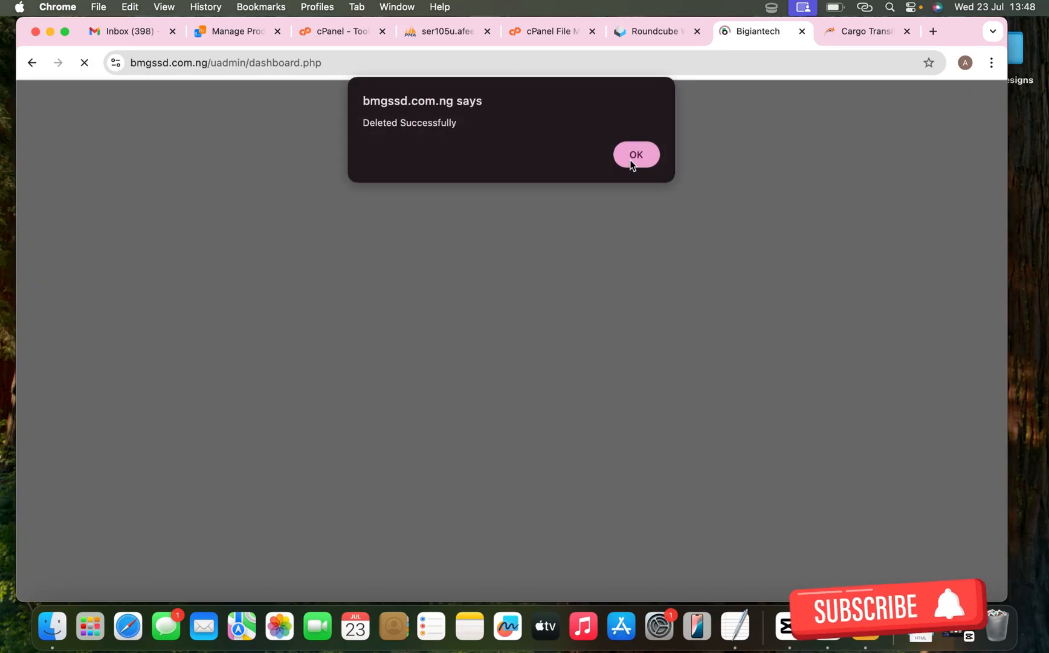
click(636, 157)
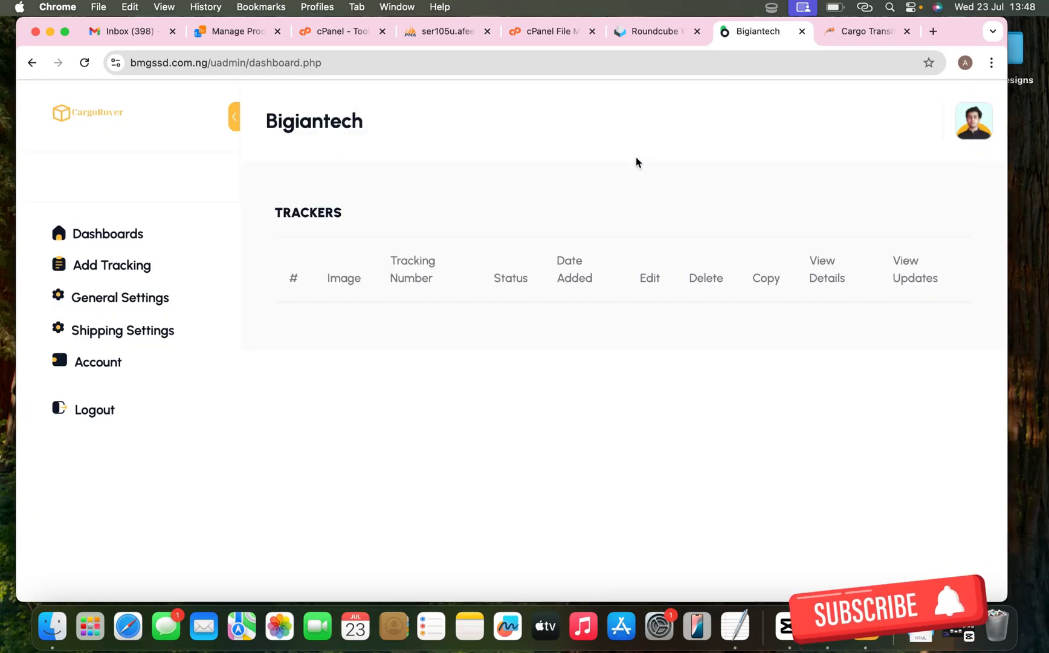
Step: Open the New Tracking form and scroll through its sender and receiver fields
click(137, 268)
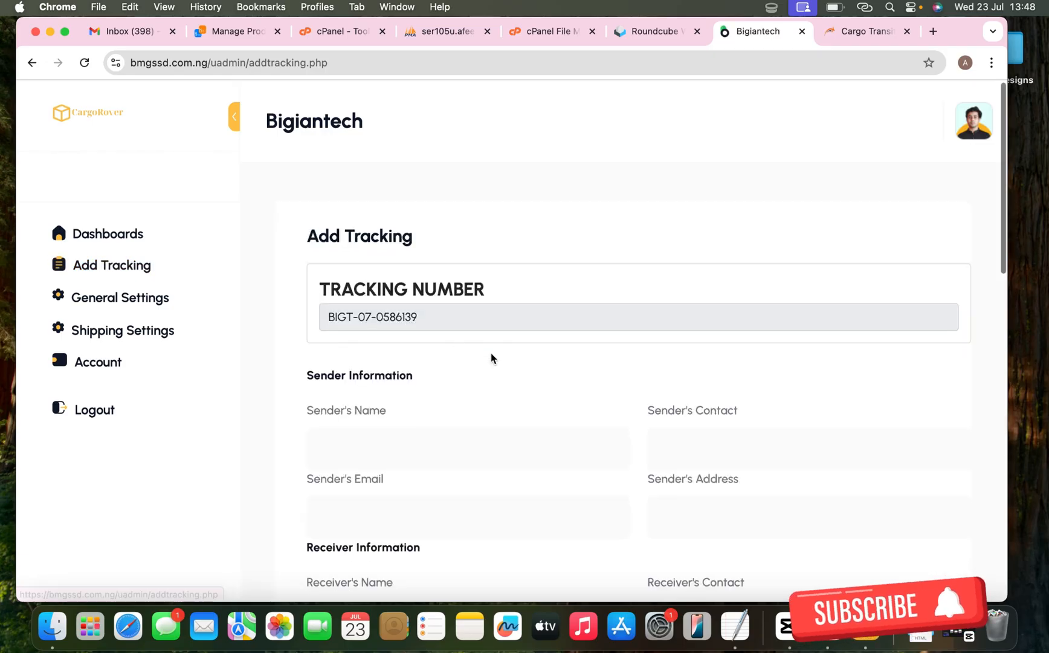
scroll(491, 358, down, 2)
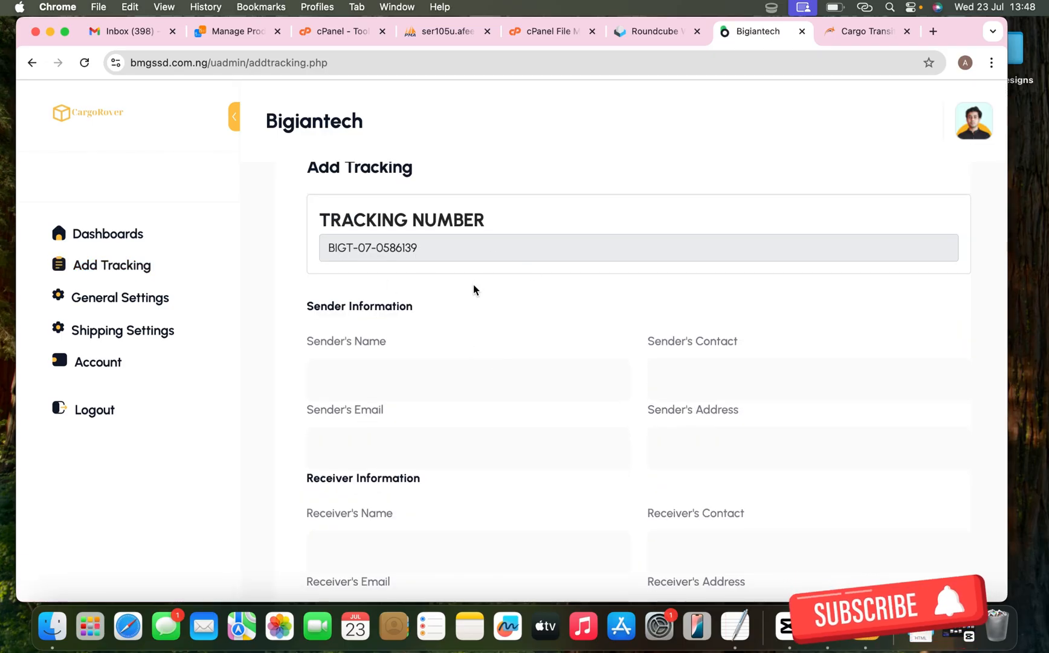
scroll(473, 285, down, 2)
scroll(400, 284, down, 2)
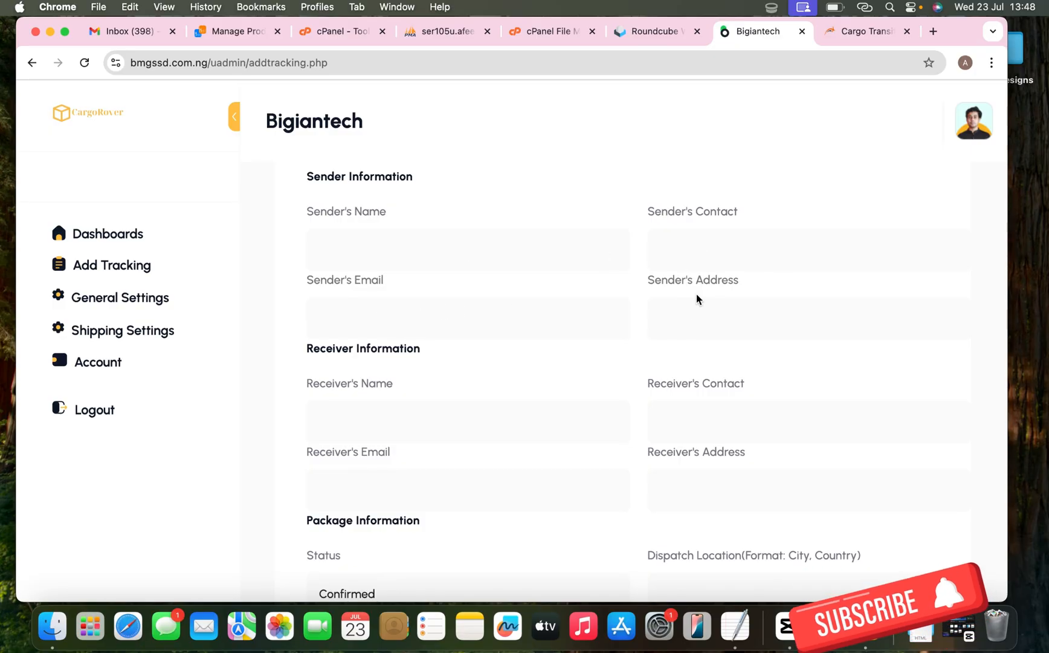
scroll(405, 347, down, 3)
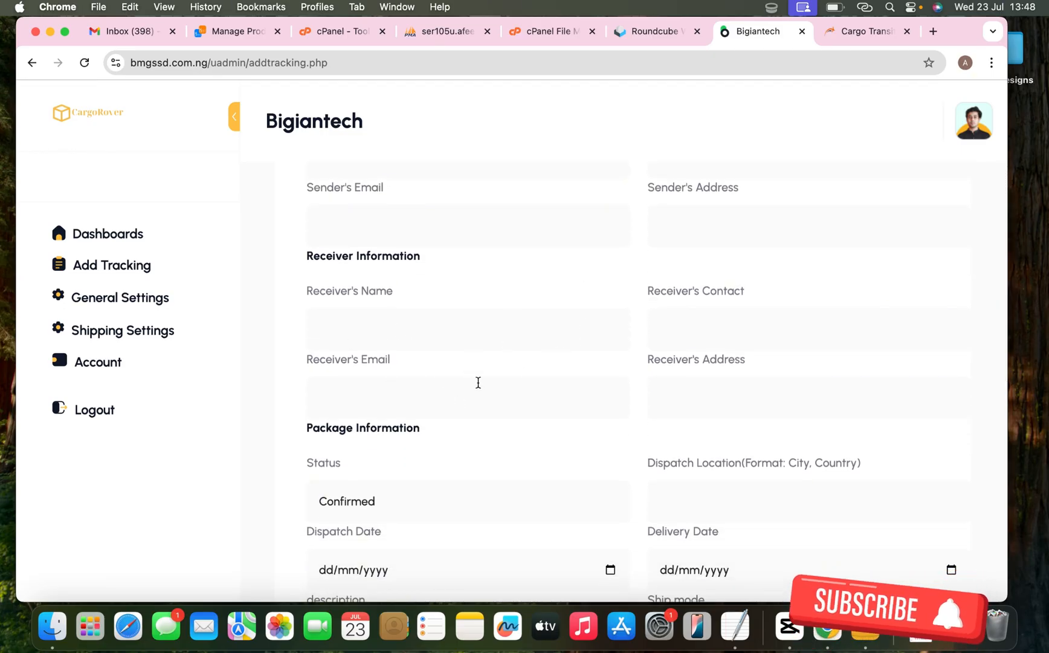
scroll(477, 382, up, 5)
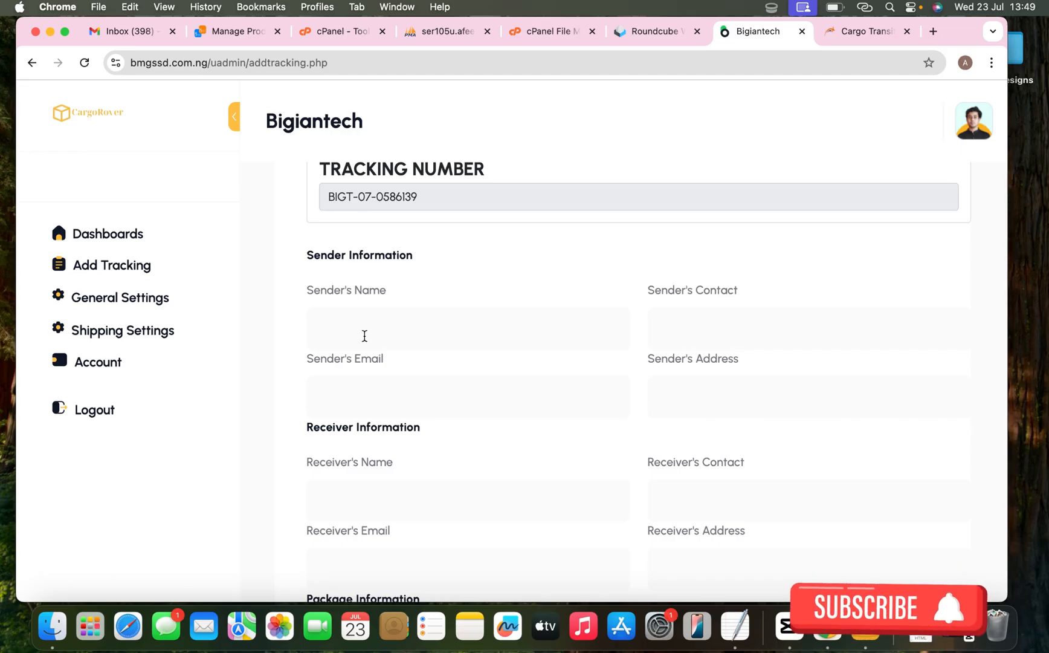
scroll(364, 336, down, 1)
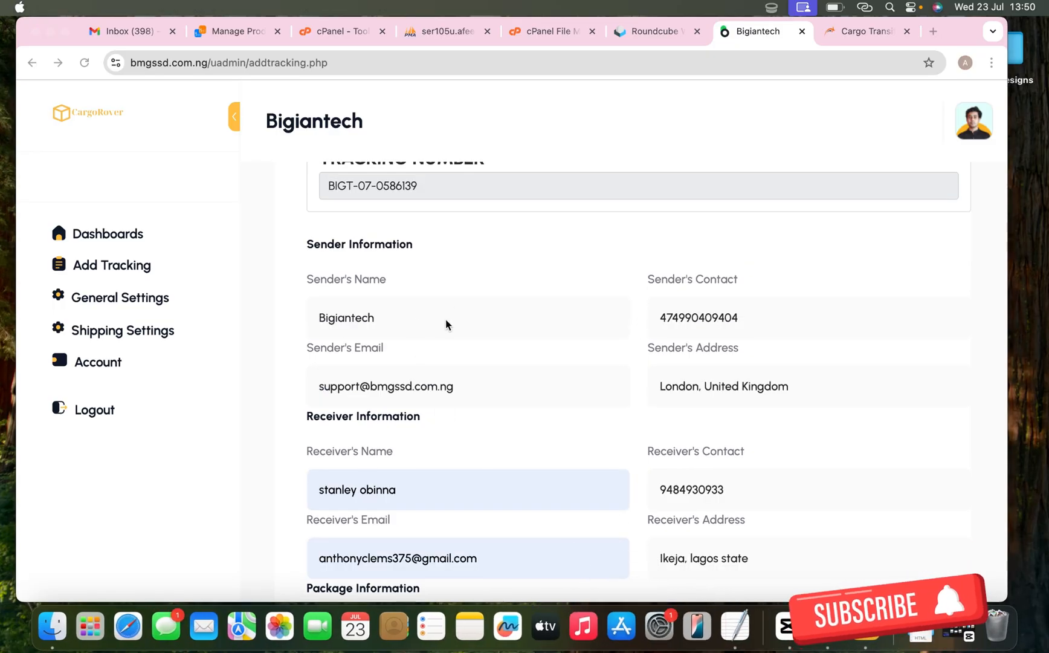
scroll(445, 325, down, 1)
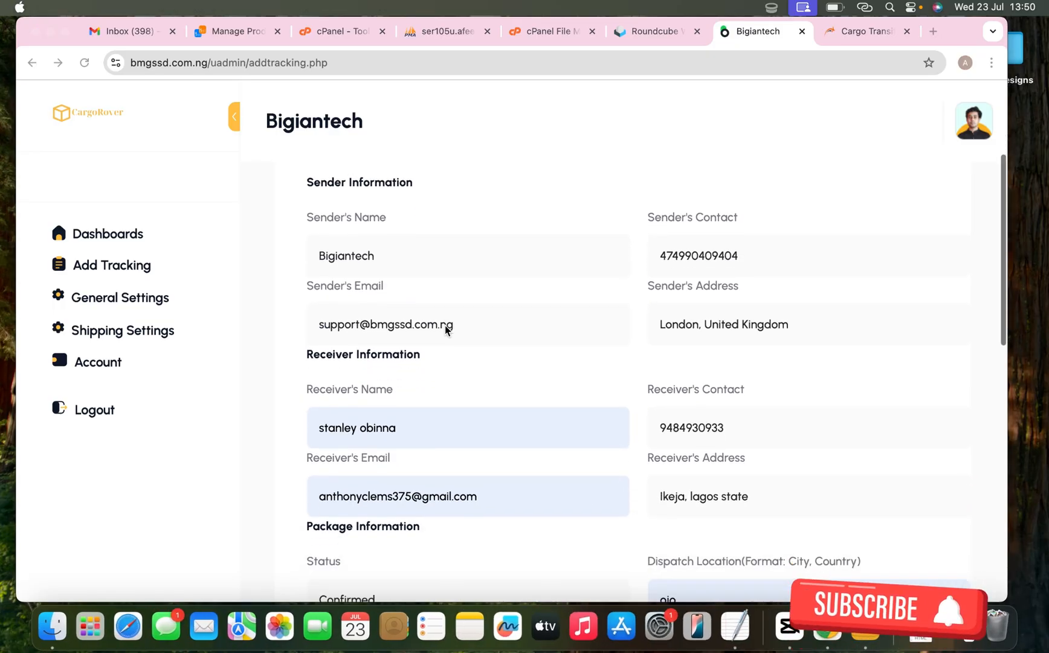
scroll(445, 325, down, 1)
scroll(539, 370, down, 1)
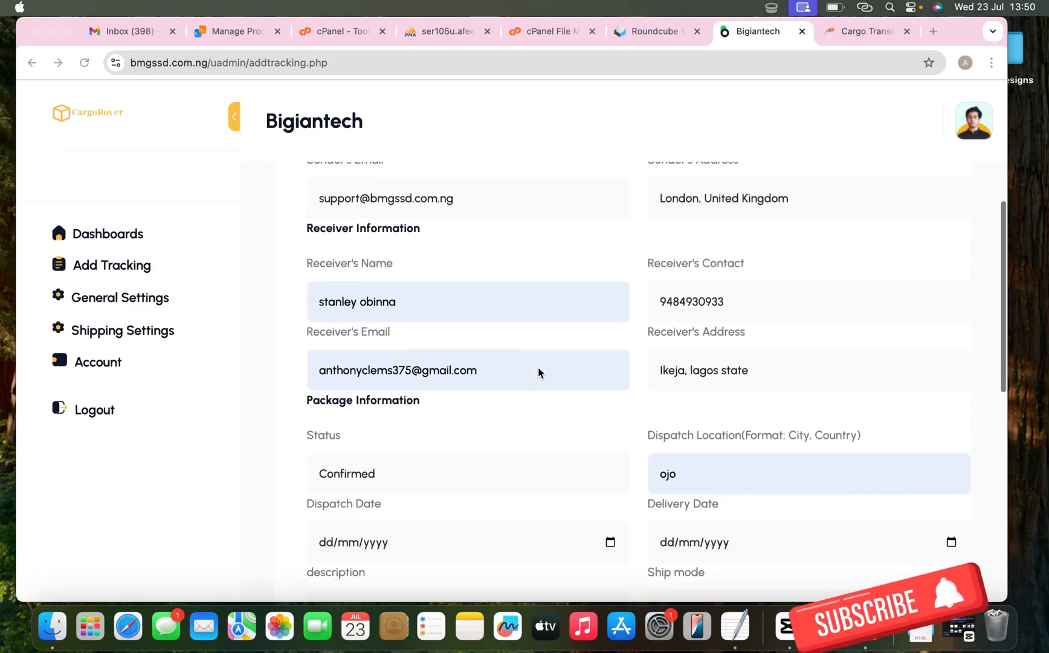
Step: Keep the shipment status set to Confirmed
click(594, 379)
scroll(595, 379, down, 3)
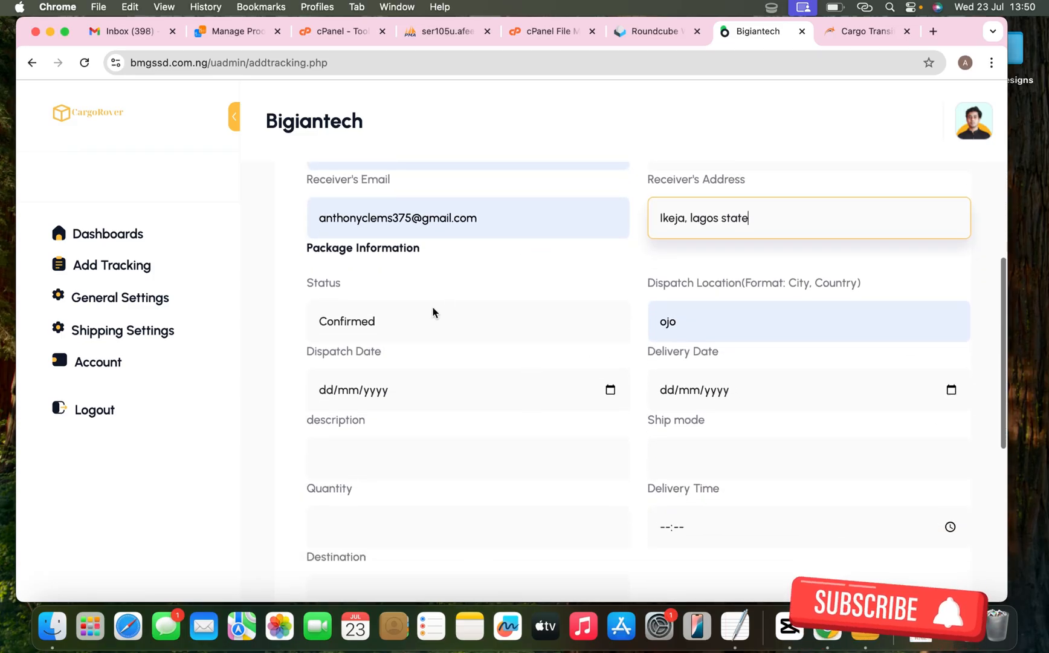
click(417, 323)
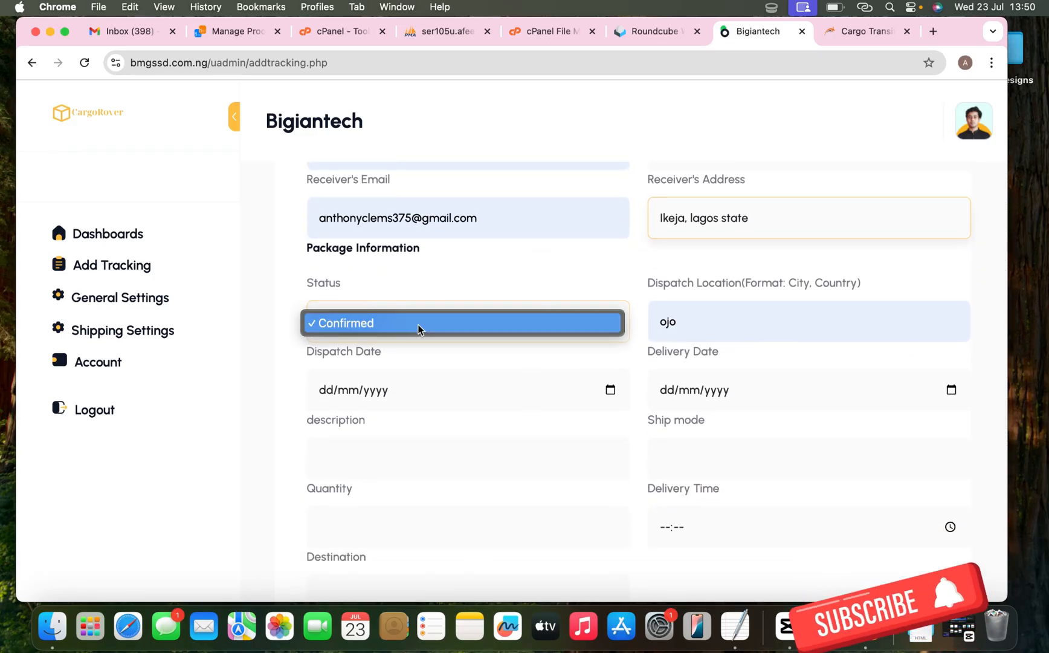
click(402, 284)
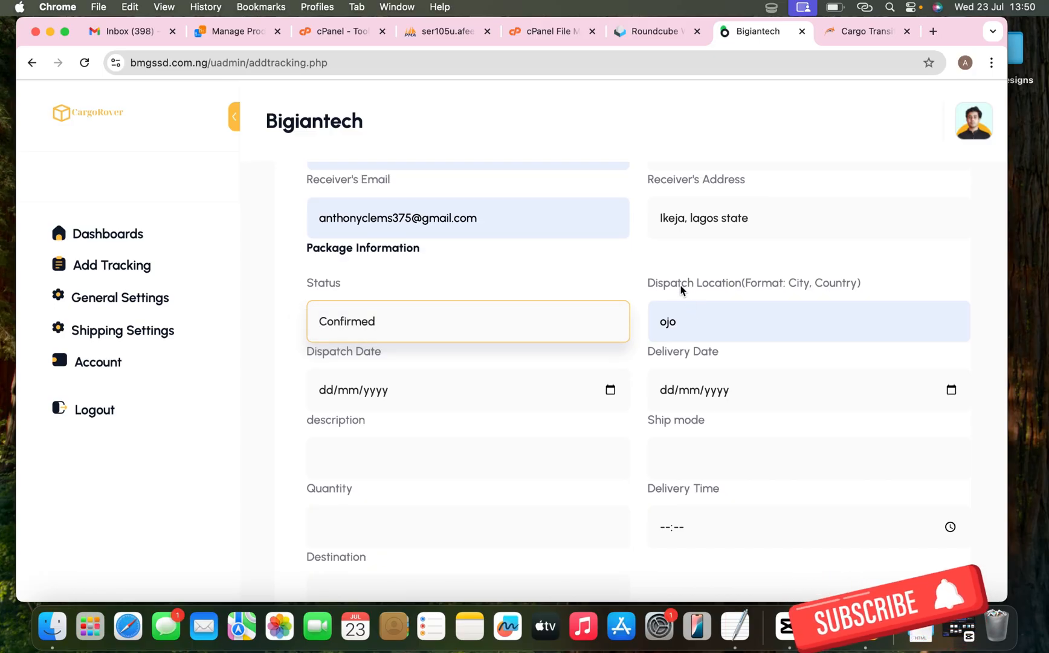
scroll(681, 290, down, 1)
scroll(681, 287, down, 2)
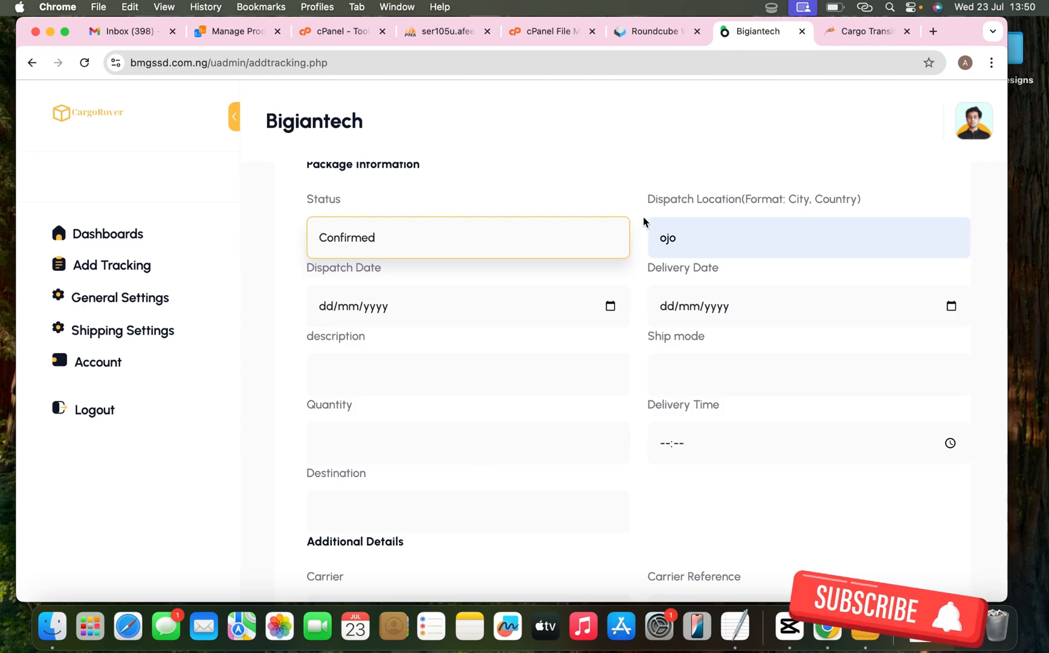
scroll(721, 229, up, 1)
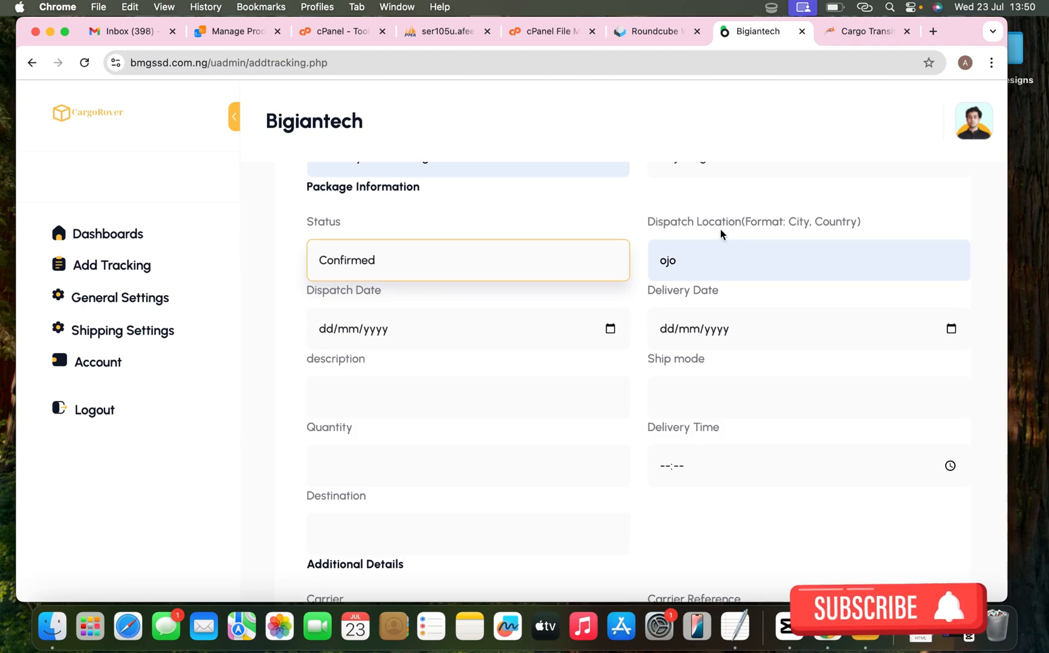
Step: Set dispatch location to London, United Kingdom and both dispatch and delivery dates to 23/07/2025
click(700, 266)
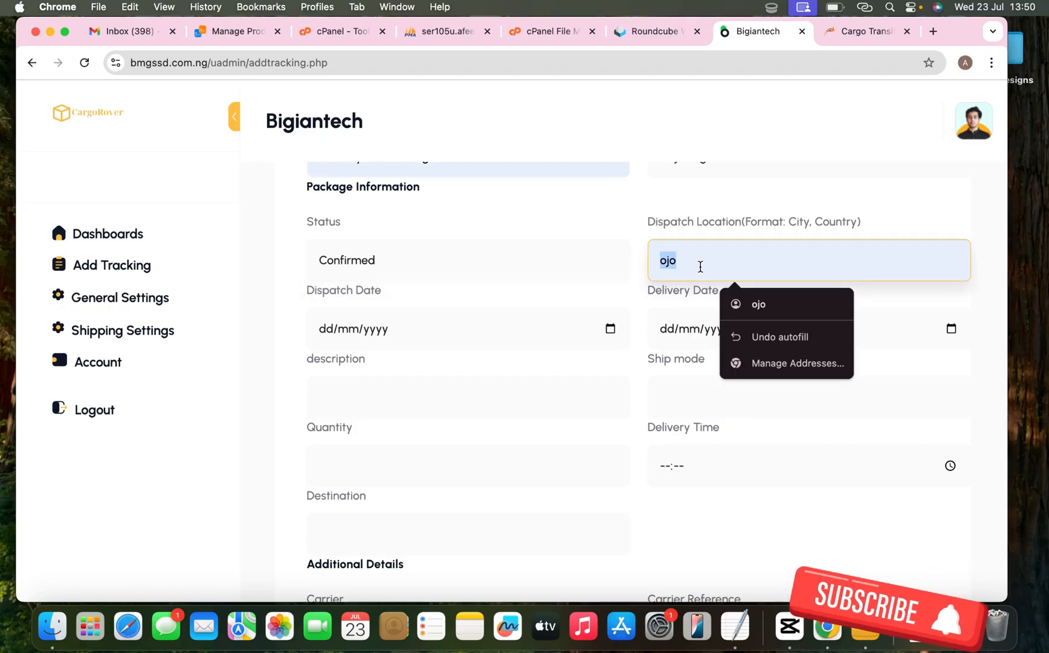
text(Lo)
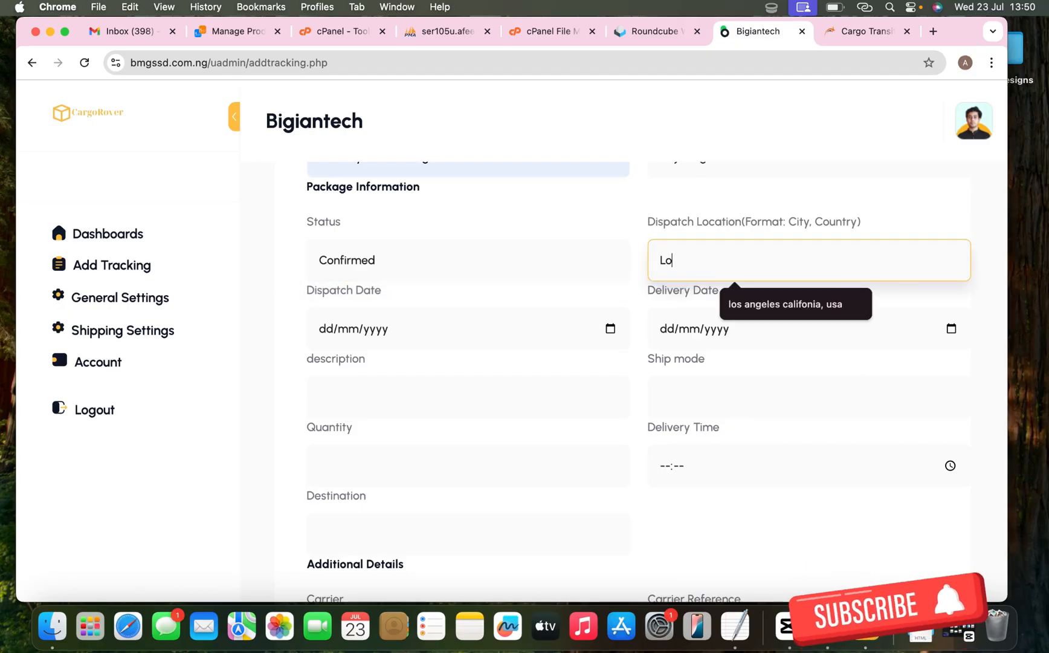
text(ndon, )
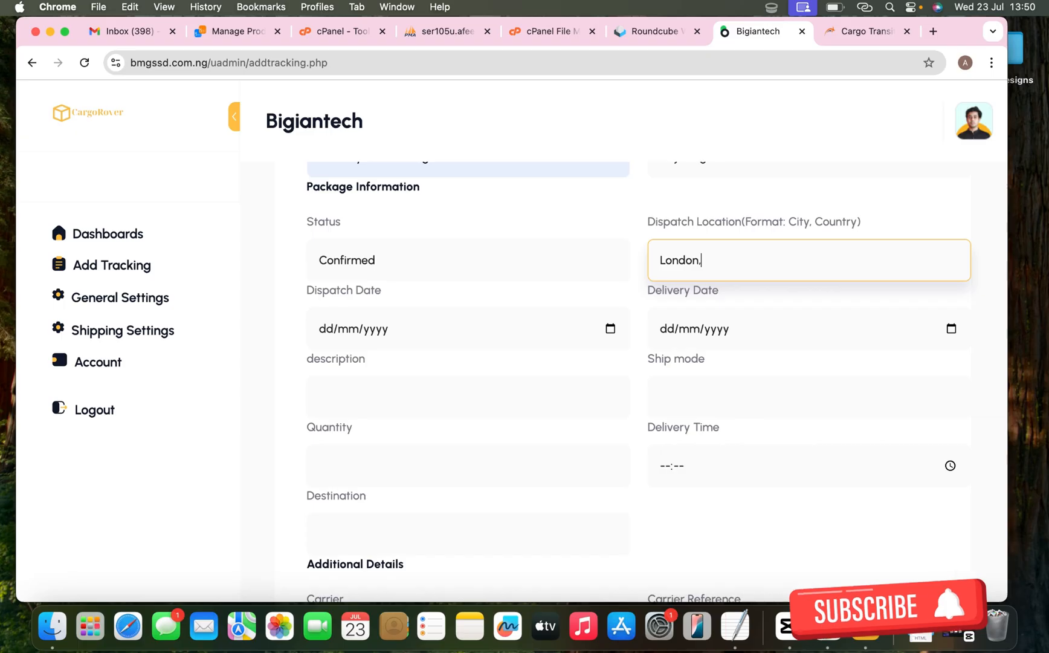
text(United )
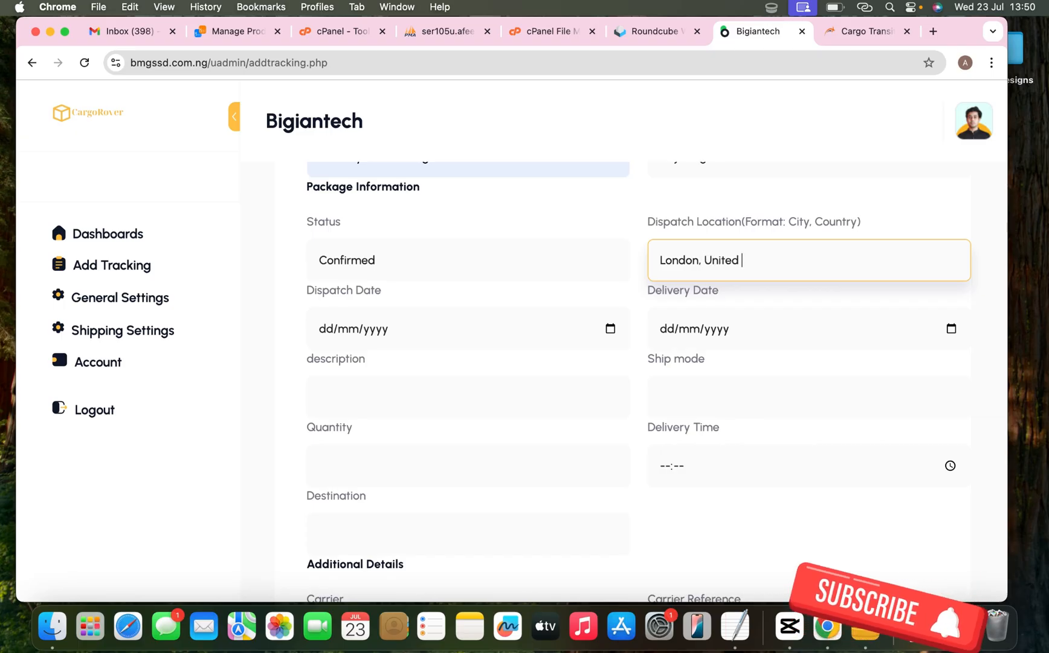
text(Kin)
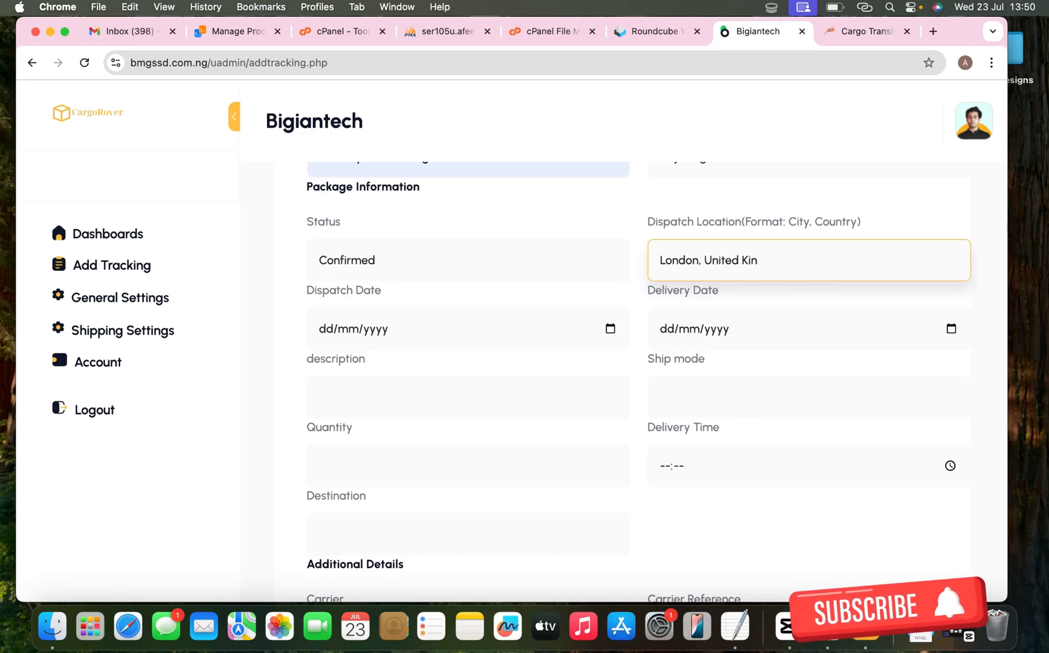
text(gdom)
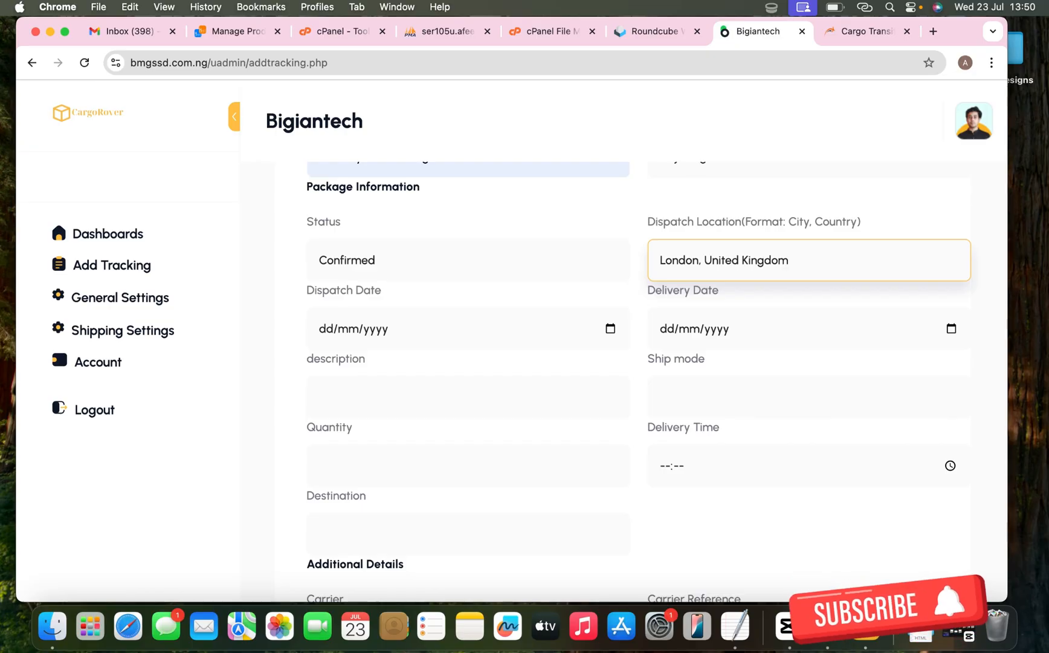
click(611, 329)
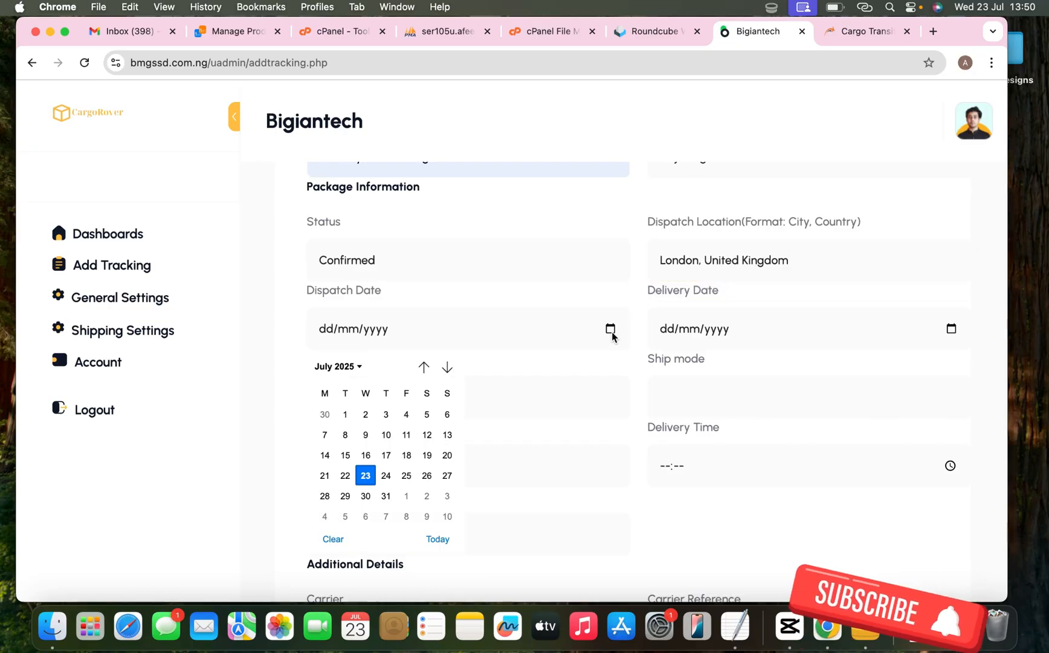
click(436, 538)
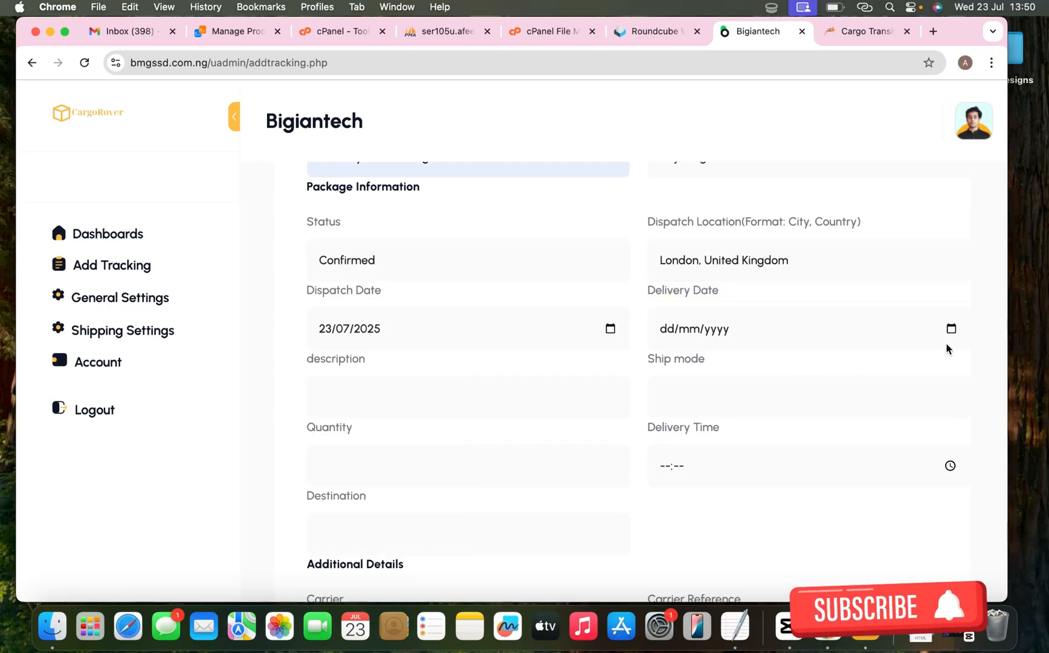
click(951, 329)
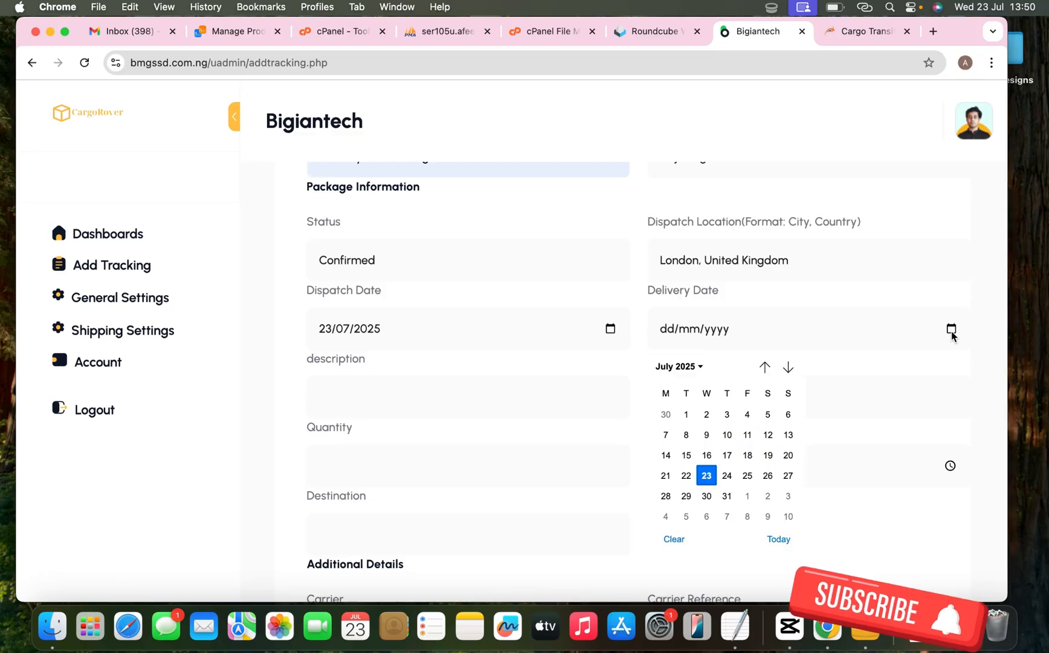
click(778, 539)
Step: Fill description 'Pack of bottle water', quantity 30, and destination 'lagos, Nigeria'
click(485, 401)
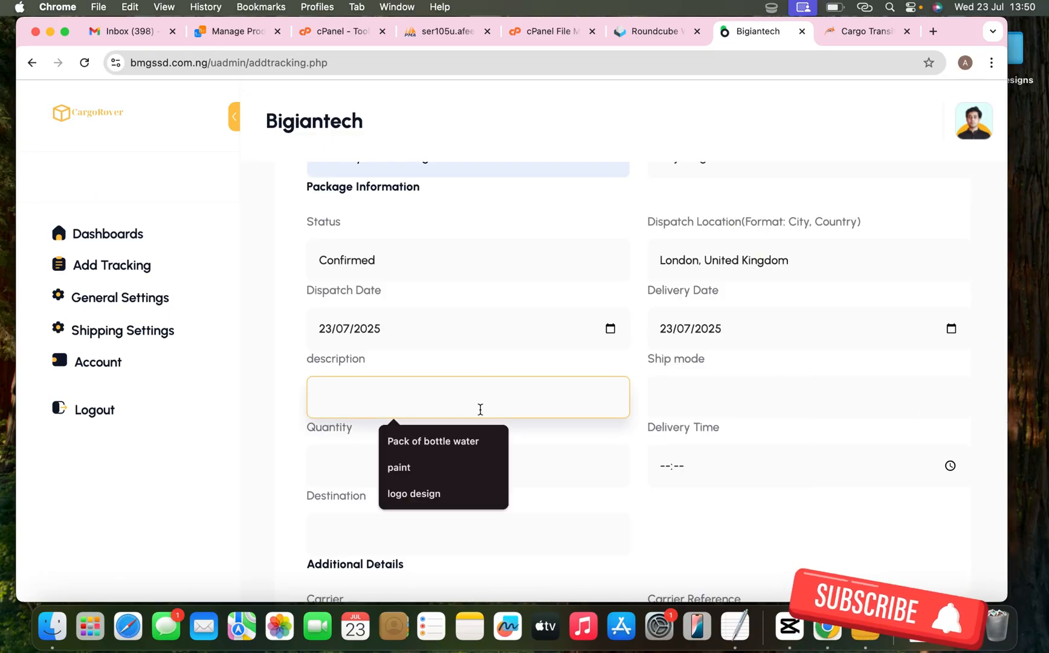
click(455, 440)
click(441, 454)
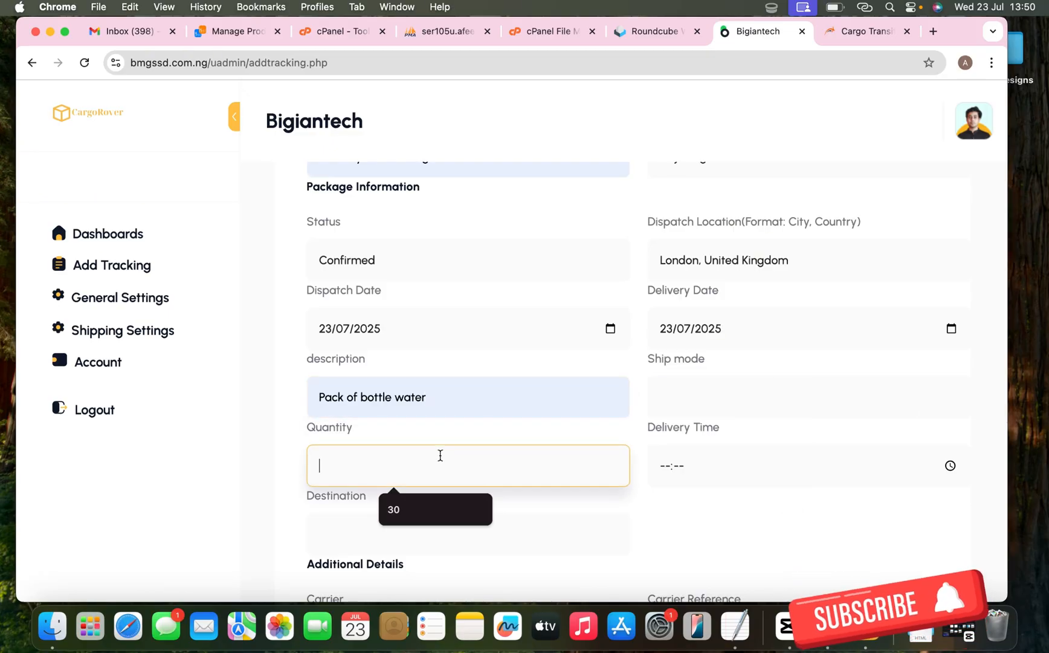
click(419, 498)
scroll(421, 502, down, 2)
click(410, 411)
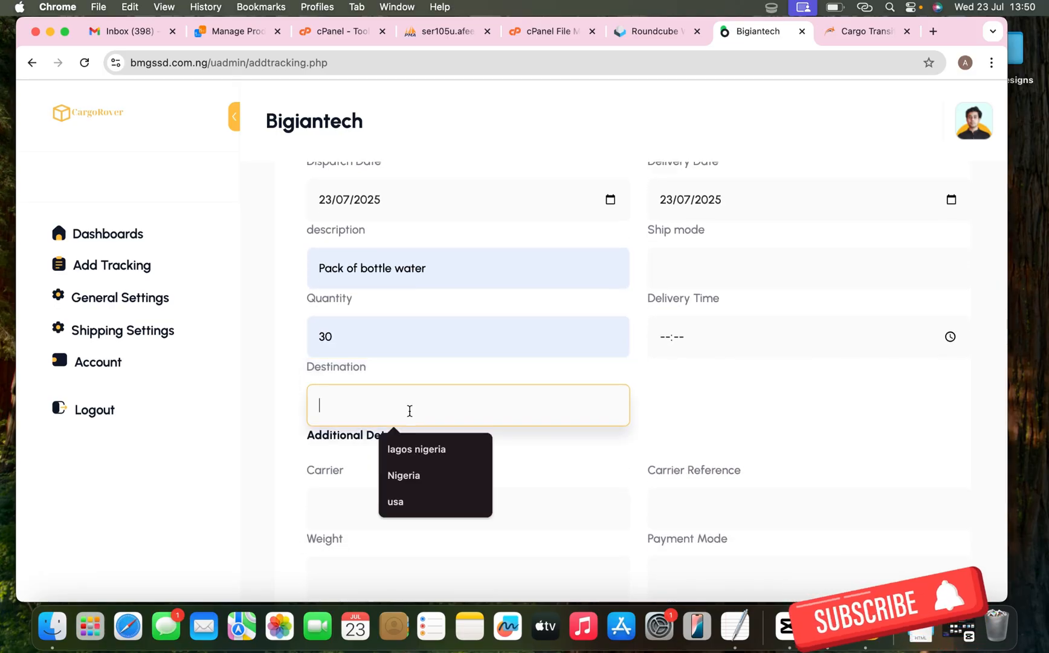
click(410, 444)
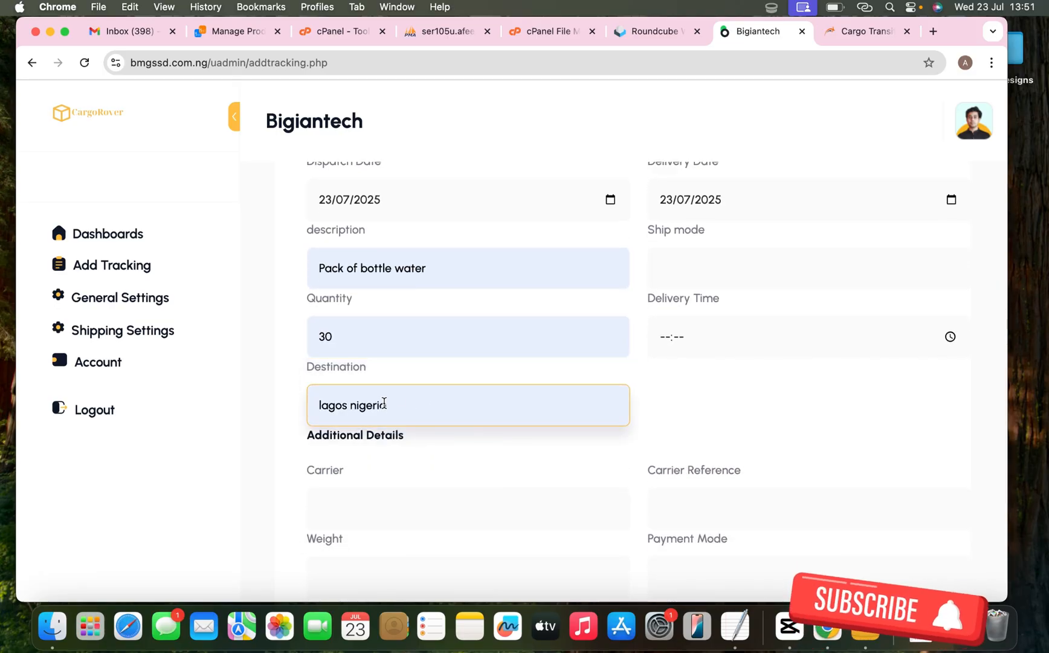
key(BackSpace)
key(BackSpace)
key(BackSpace)
key(BackSpace)
key(BackSpace)
key(BackSpace)
key(BackSpace)
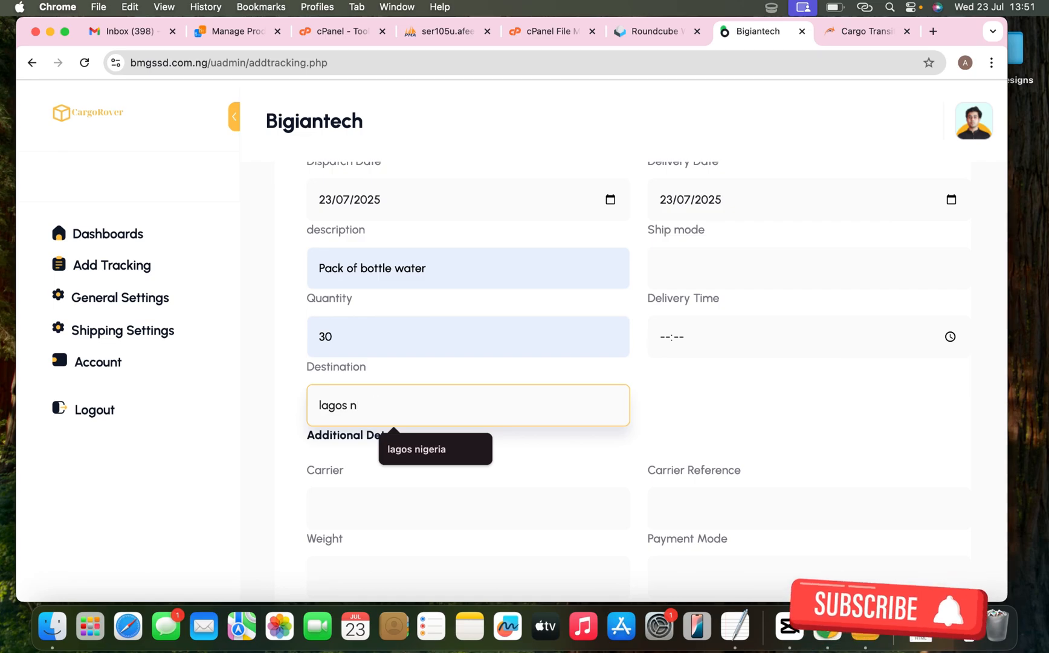
key(BackSpace)
text(, N)
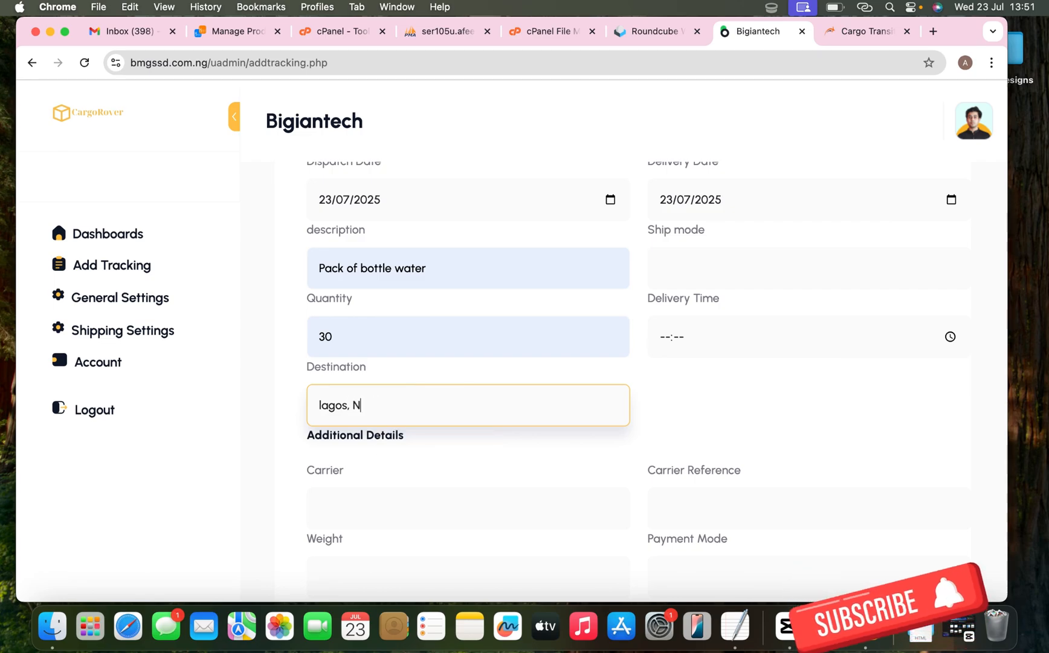
text(igeria)
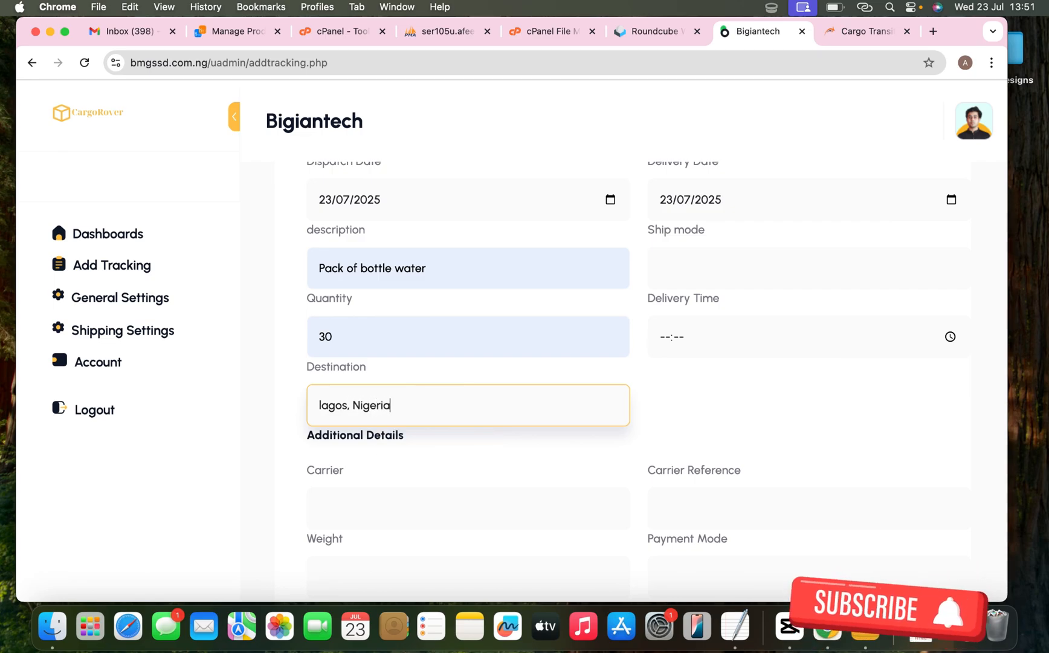
Step: Set ship mode to Air Frieght and delivery time to 19:57
click(792, 264)
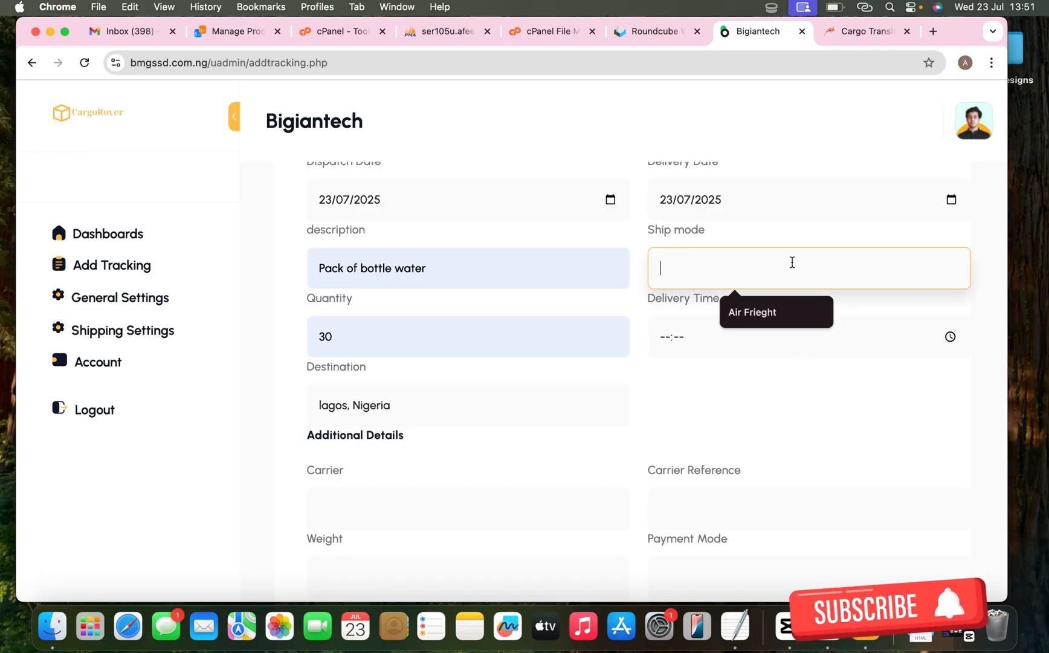
click(751, 317)
click(951, 336)
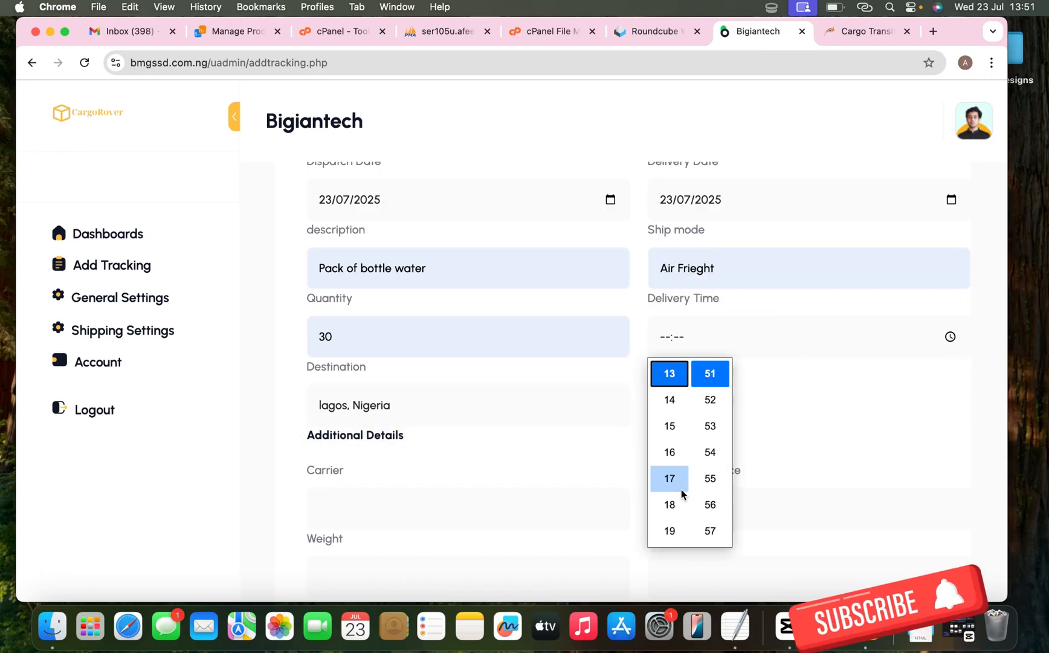
click(669, 504)
click(672, 530)
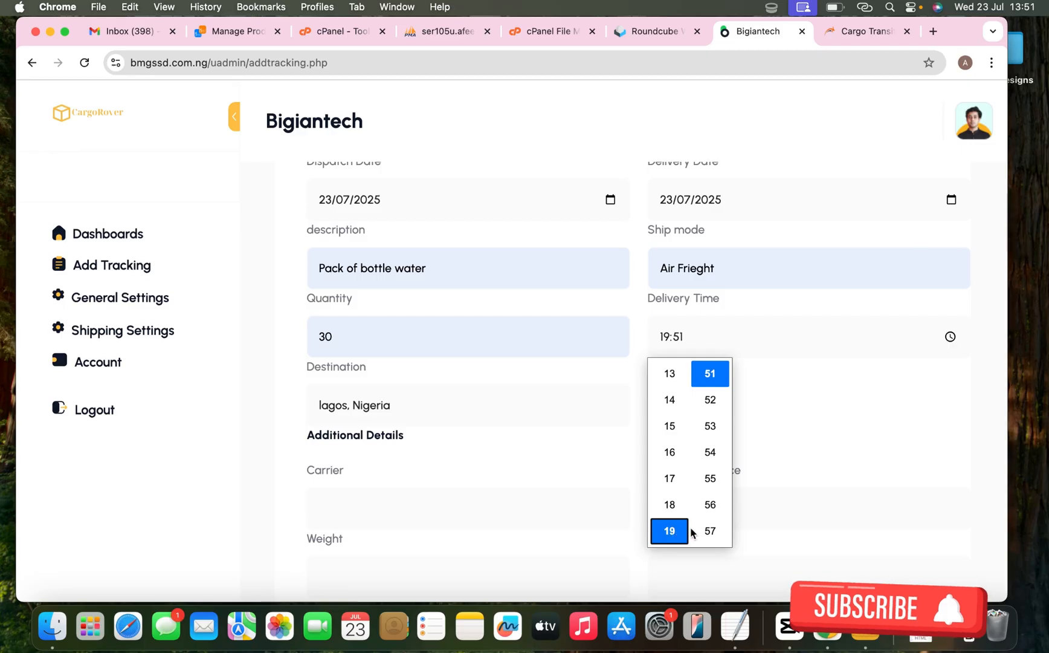
click(707, 532)
click(817, 390)
Step: Fill in the saved carrier reference and set payment mode to cash transfer
scroll(816, 390, down, 3)
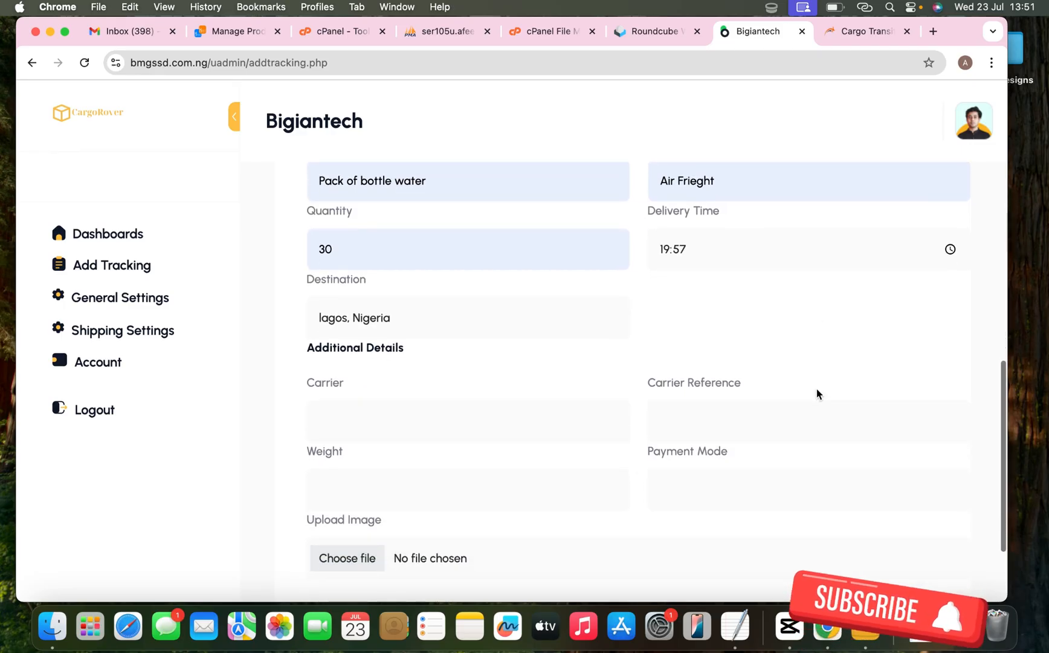
scroll(816, 388, down, 2)
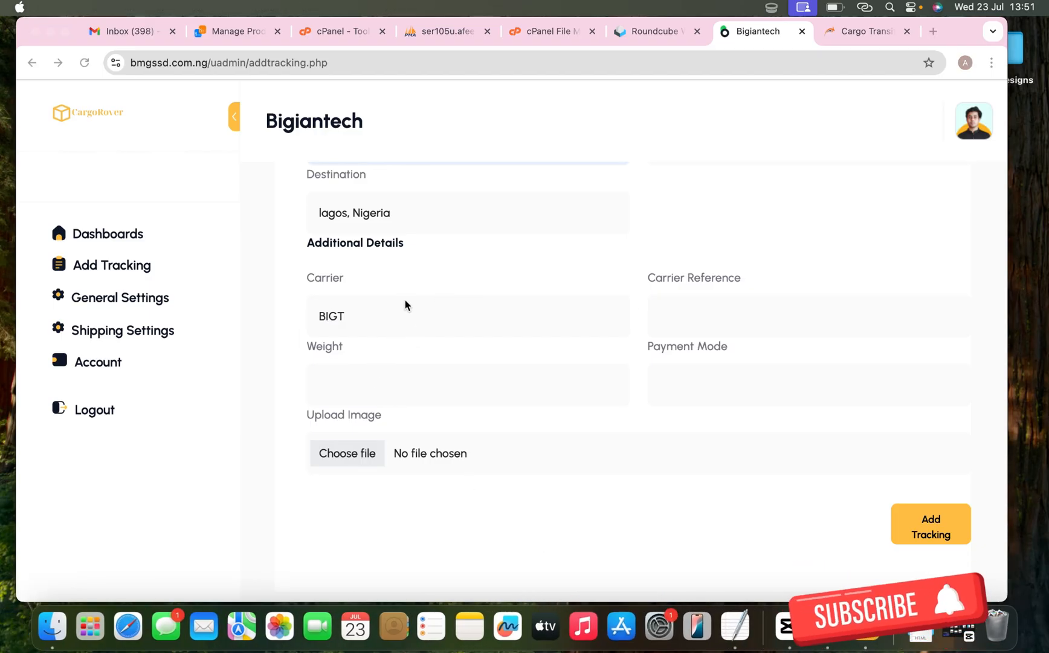
click(742, 310)
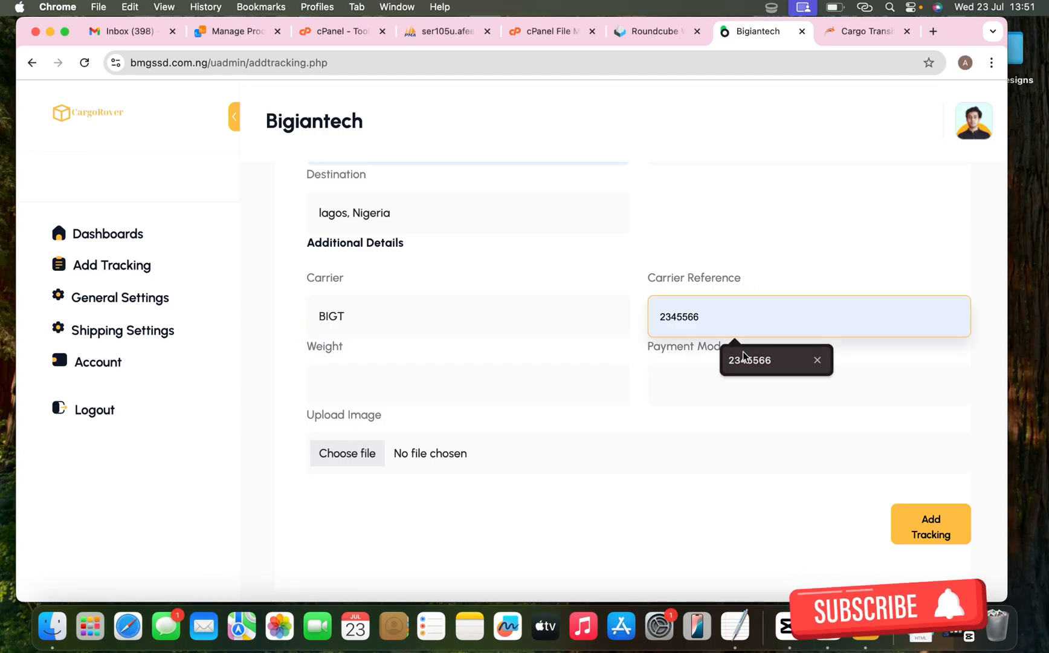
click(743, 354)
click(721, 392)
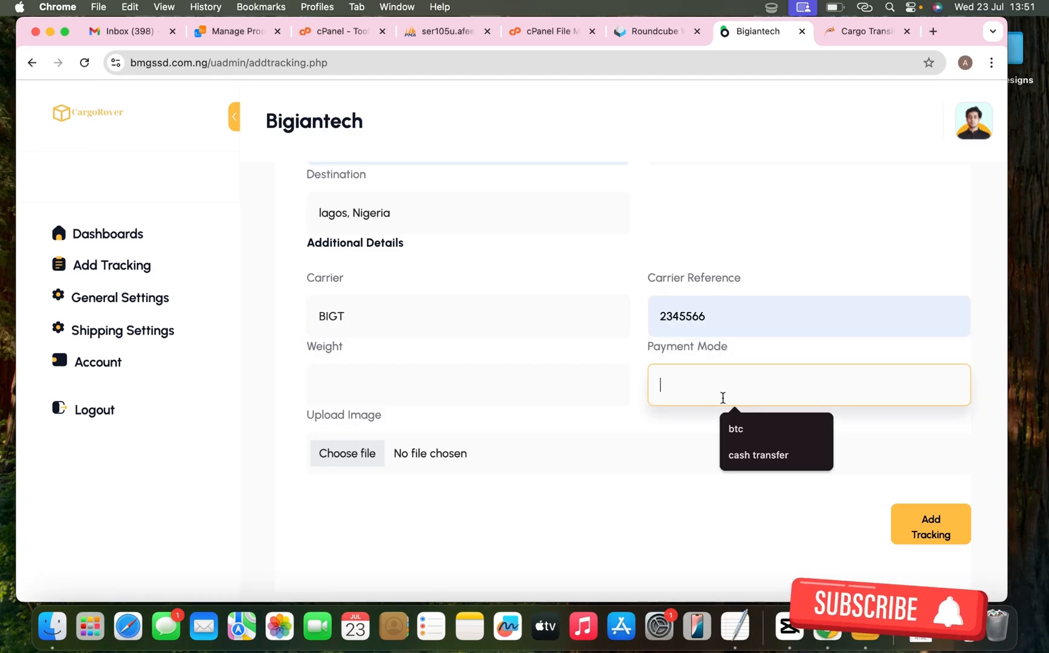
click(742, 460)
Step: Enter package weight 356 and submit the new tracking
click(445, 380)
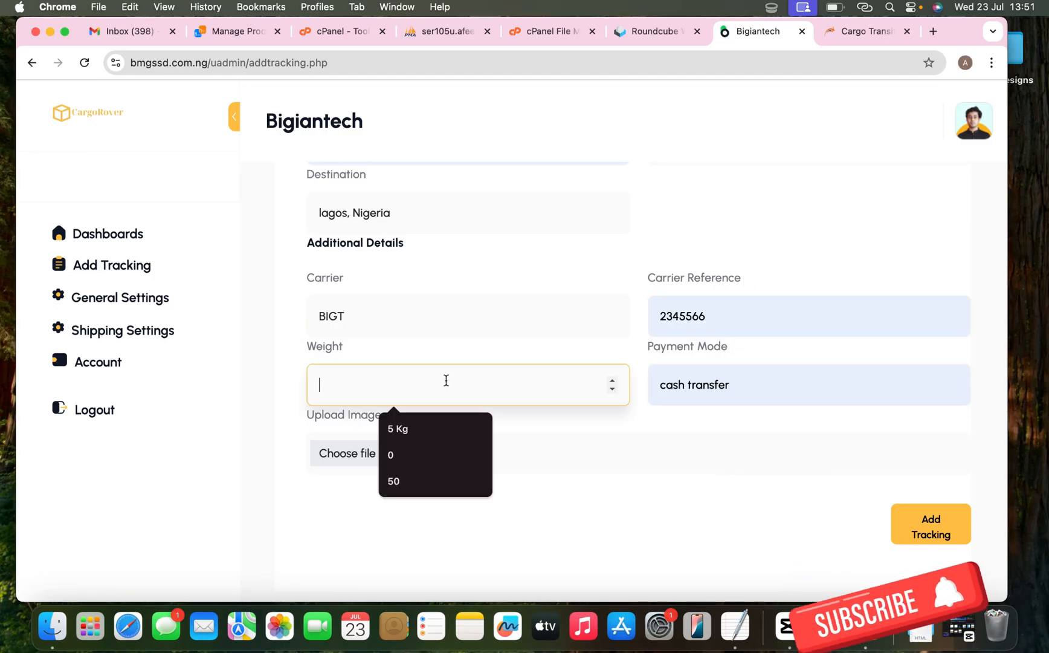
click(421, 427)
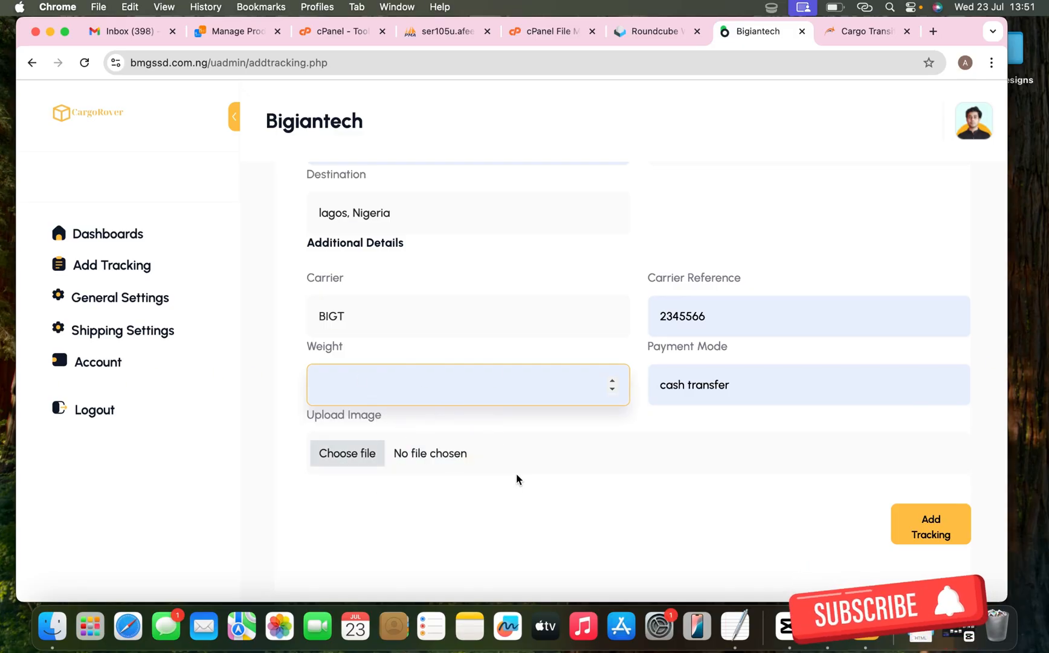
click(424, 387)
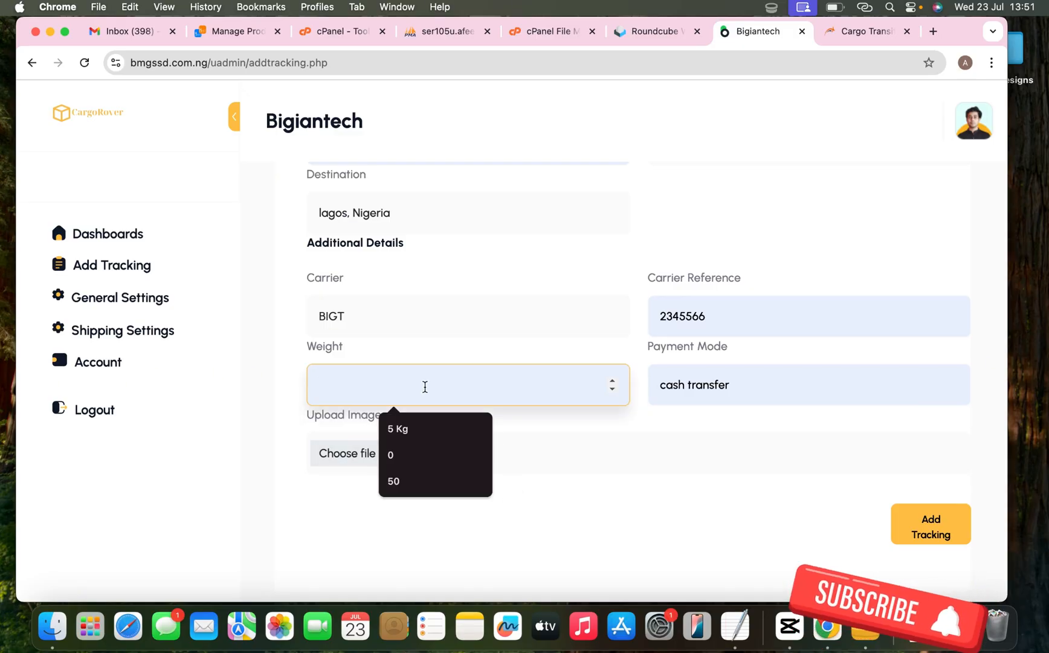
text(356)
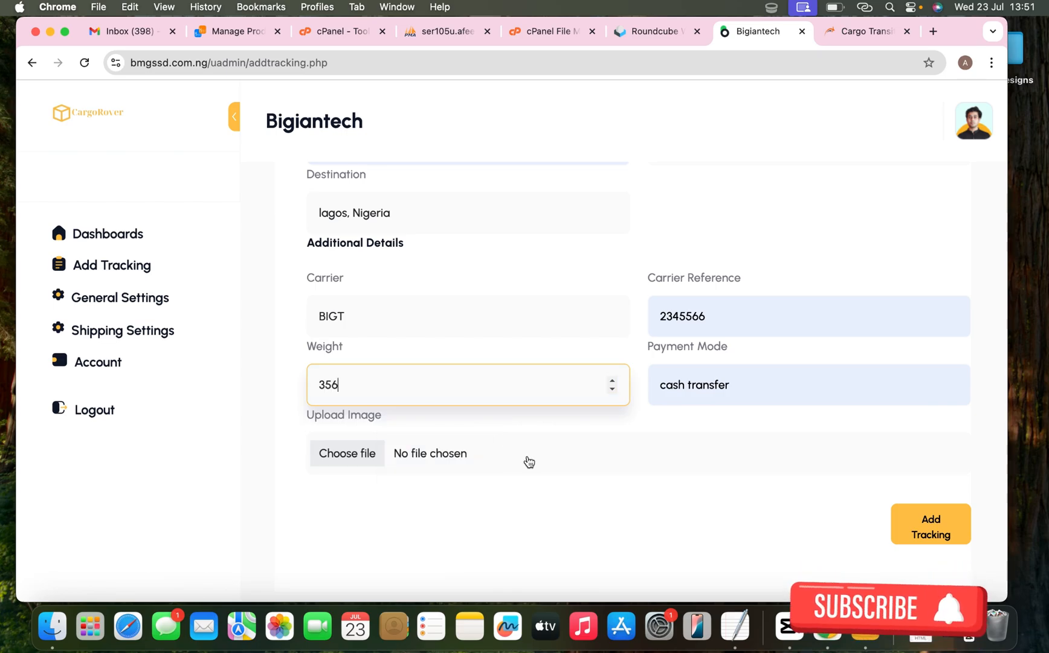
click(558, 514)
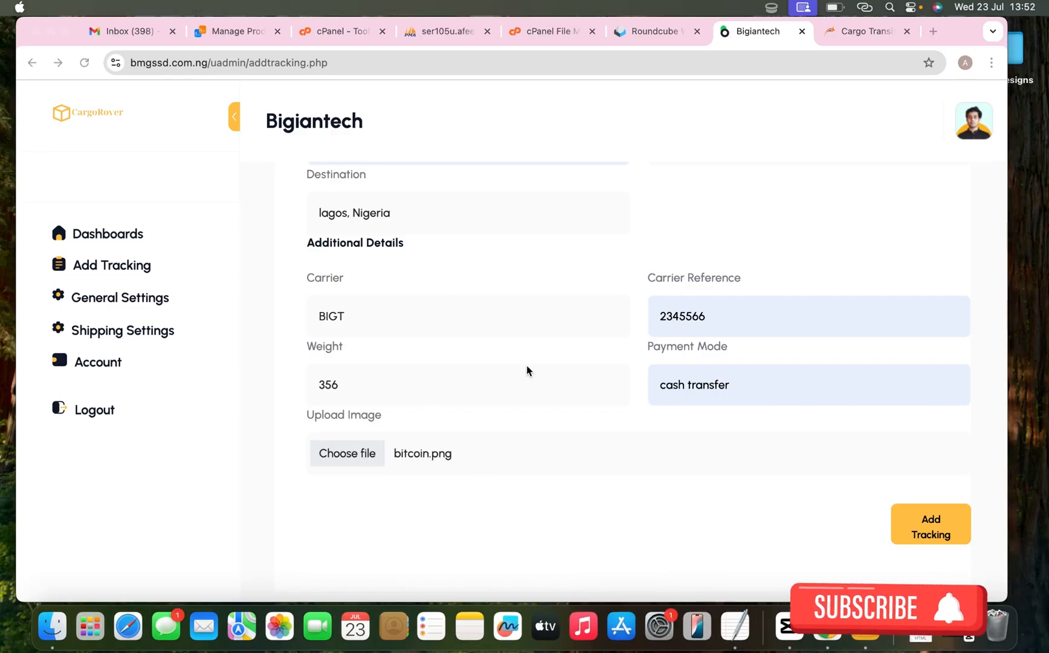
scroll(513, 498, up, 1)
scroll(515, 498, down, 2)
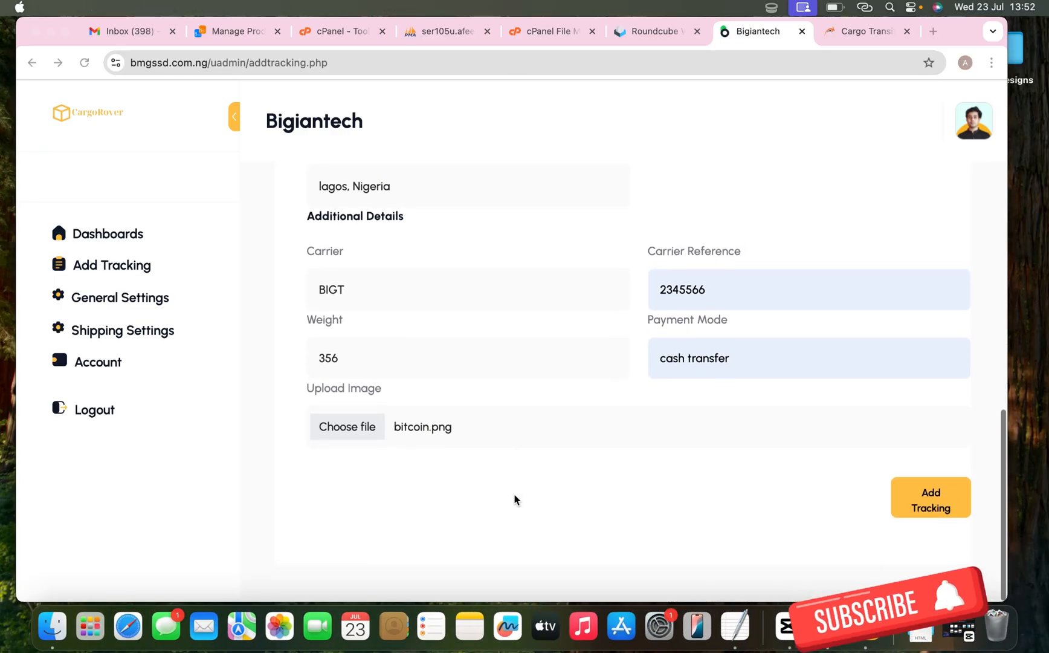
click(913, 502)
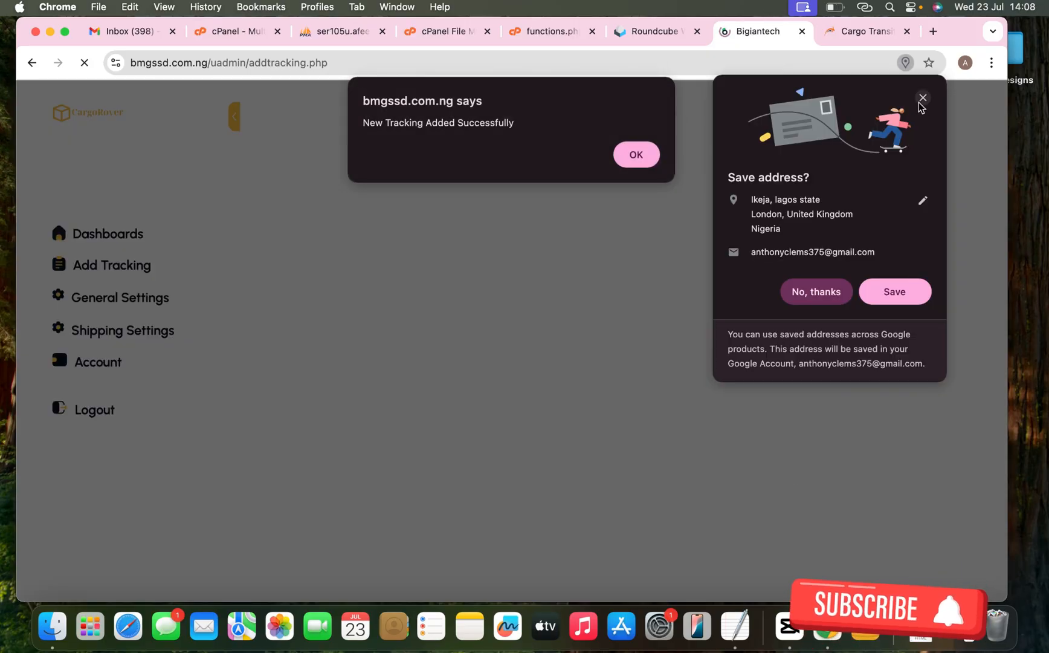
Step: Decline Chrome's save-address prompt and acknowledge the New Tracking Added Successfully alert
click(921, 100)
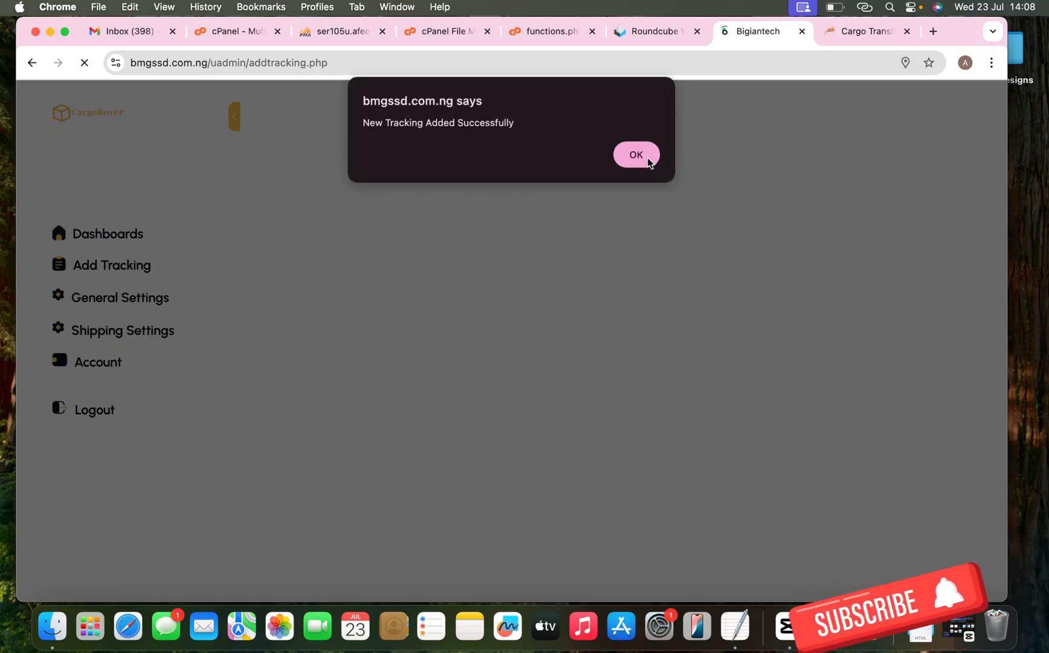
click(647, 157)
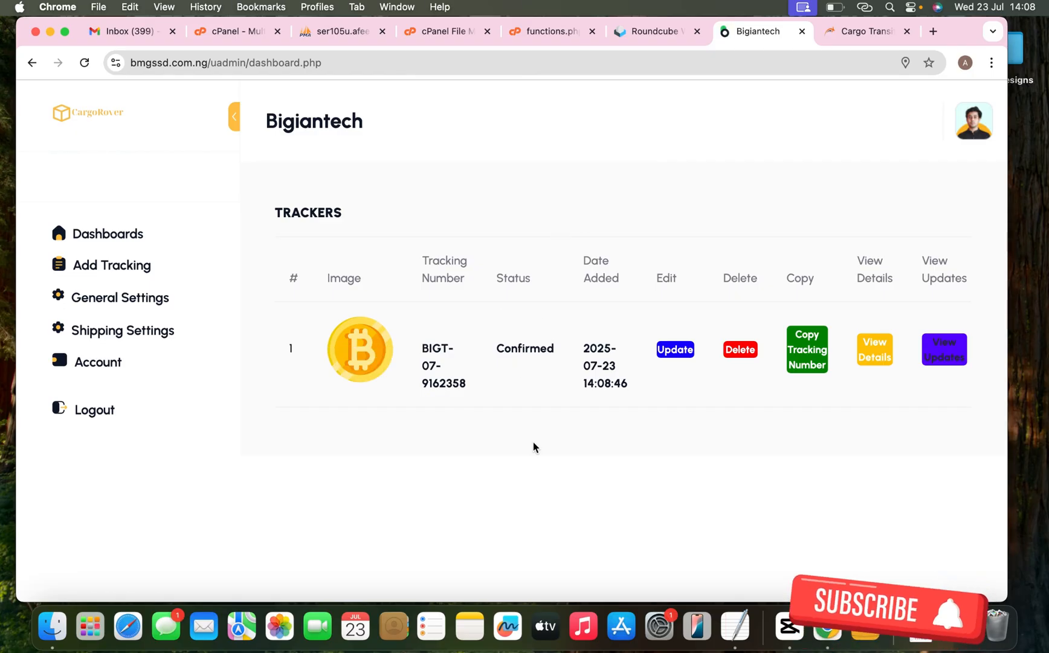
Step: Open the Bigiantech shipment email in Gmail, copy its tracking number, and follow the Tracking Page link
click(147, 33)
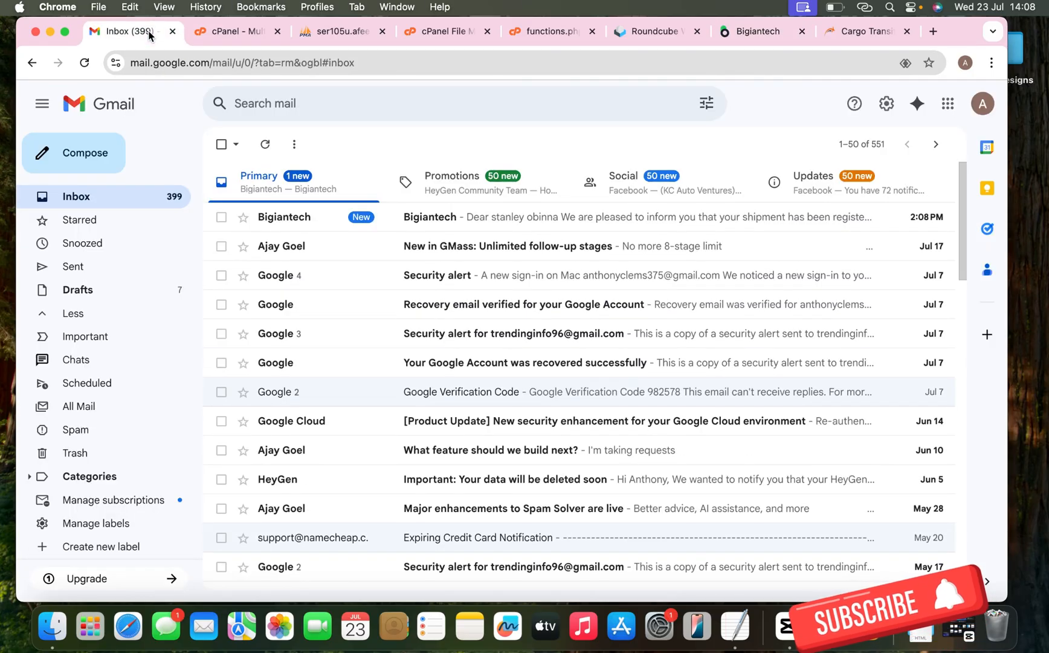
click(396, 220)
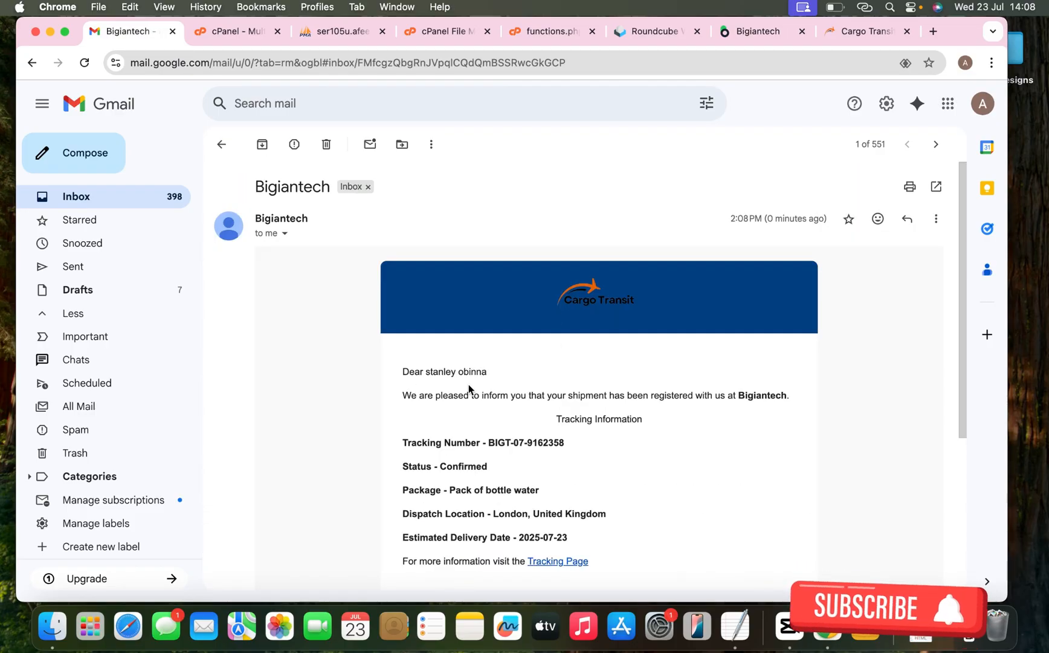
scroll(469, 390, down, 2)
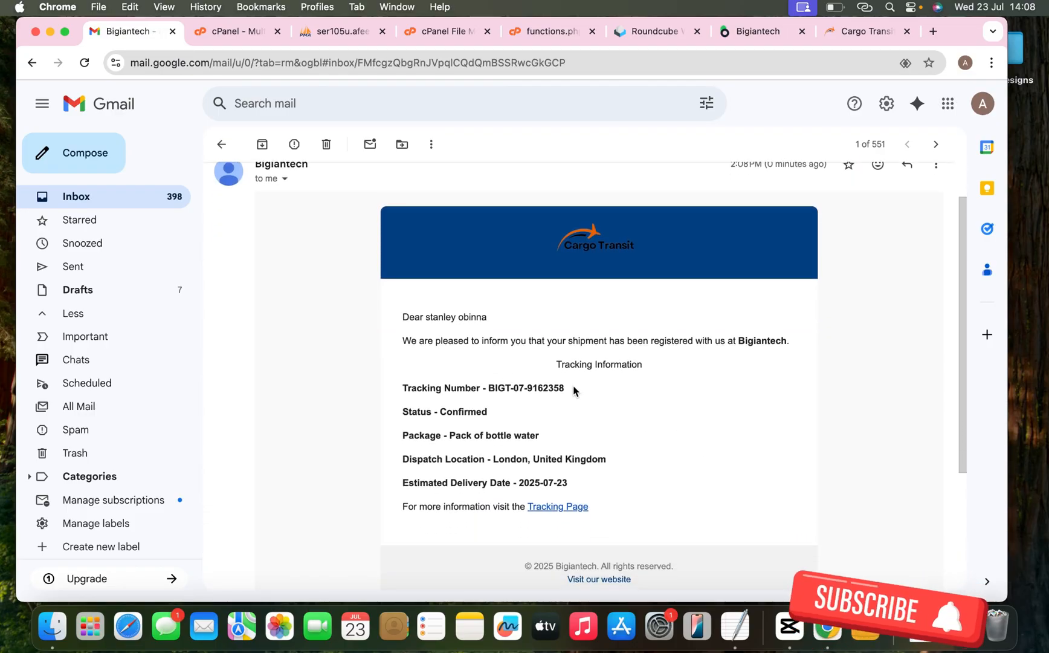
drag(572, 388, 485, 391)
key(super+c)
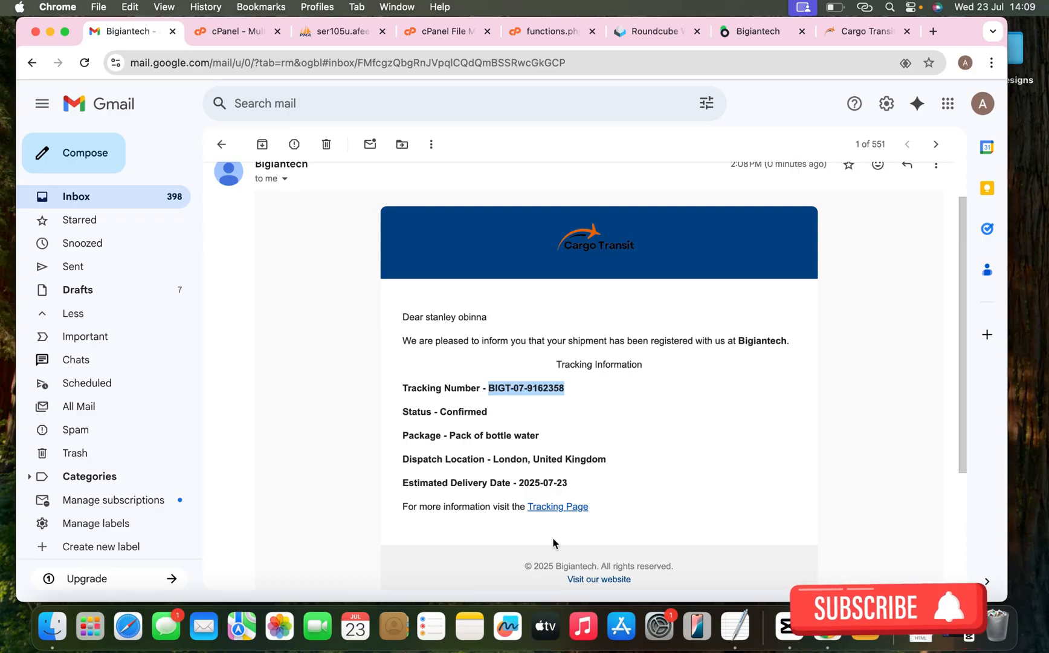
click(562, 508)
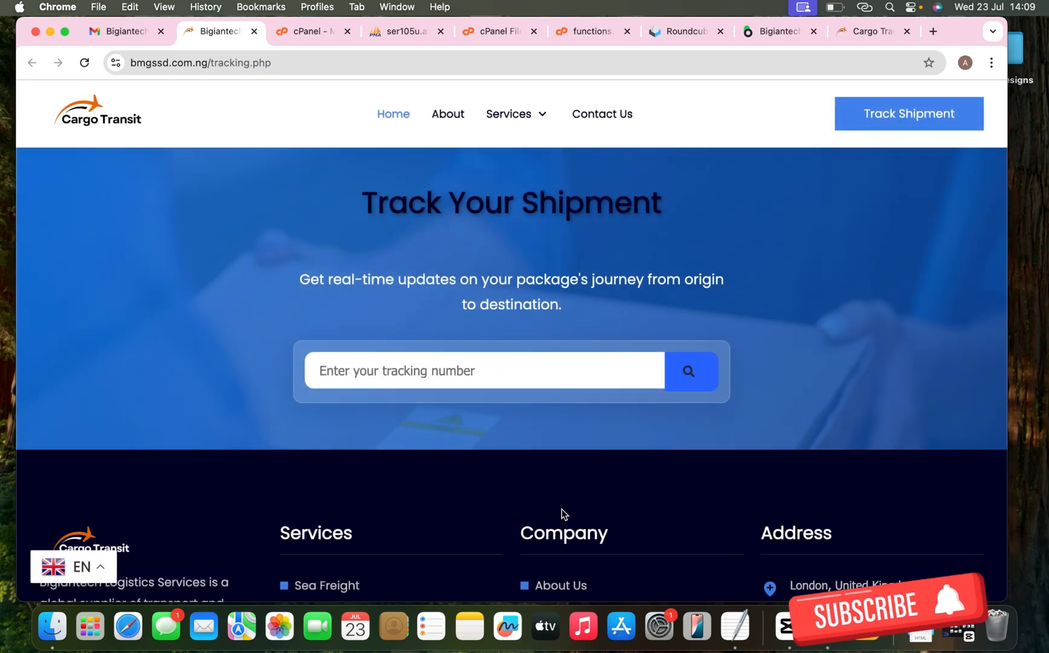
Step: Look up shipment BIGT-07-9162358 by its pasted tracking number and close the info toast
click(510, 376)
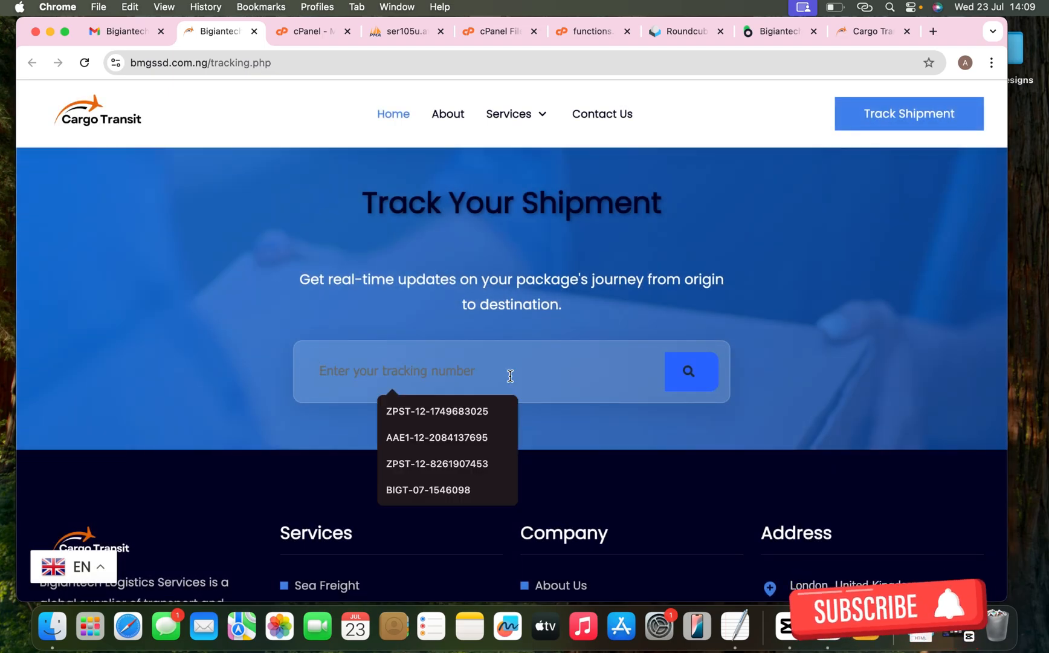
key(super+v)
click(666, 380)
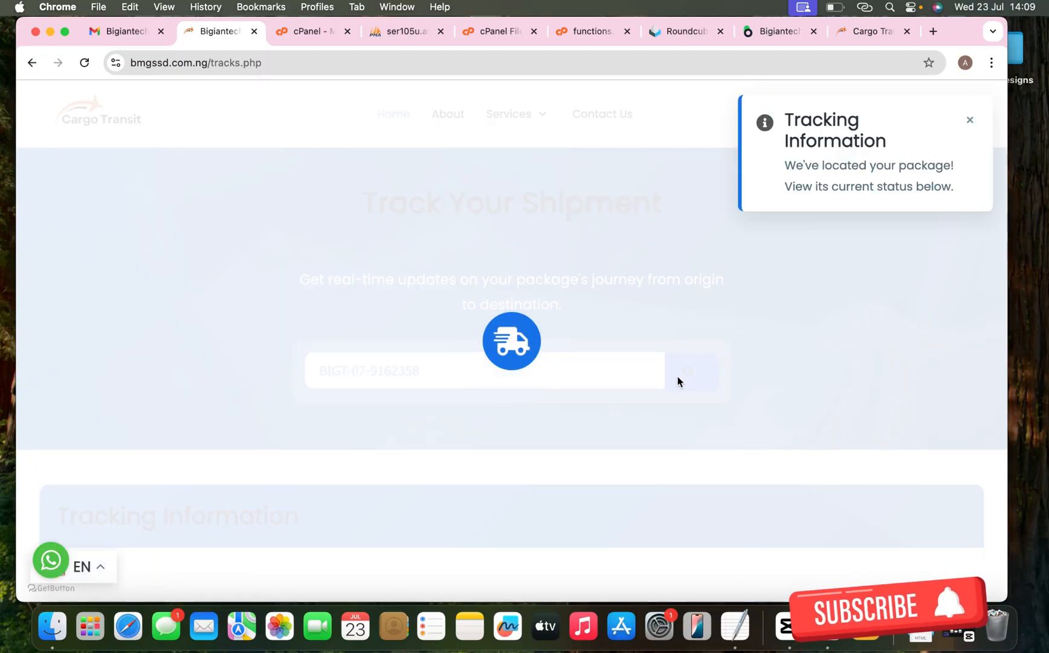
scroll(760, 277, down, 2)
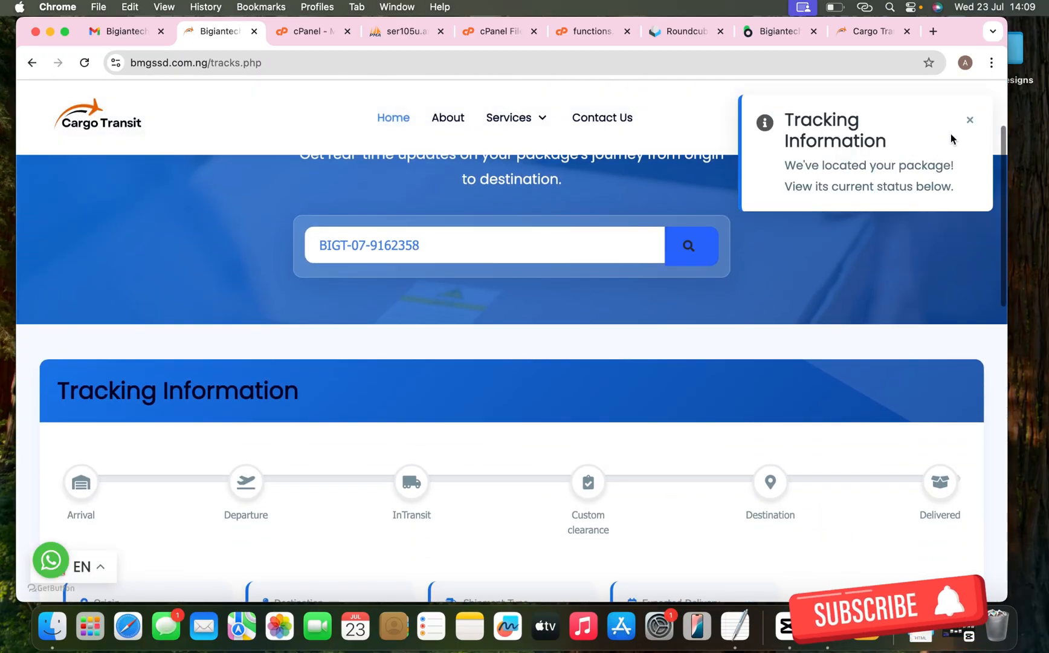
click(970, 120)
scroll(635, 373, down, 4)
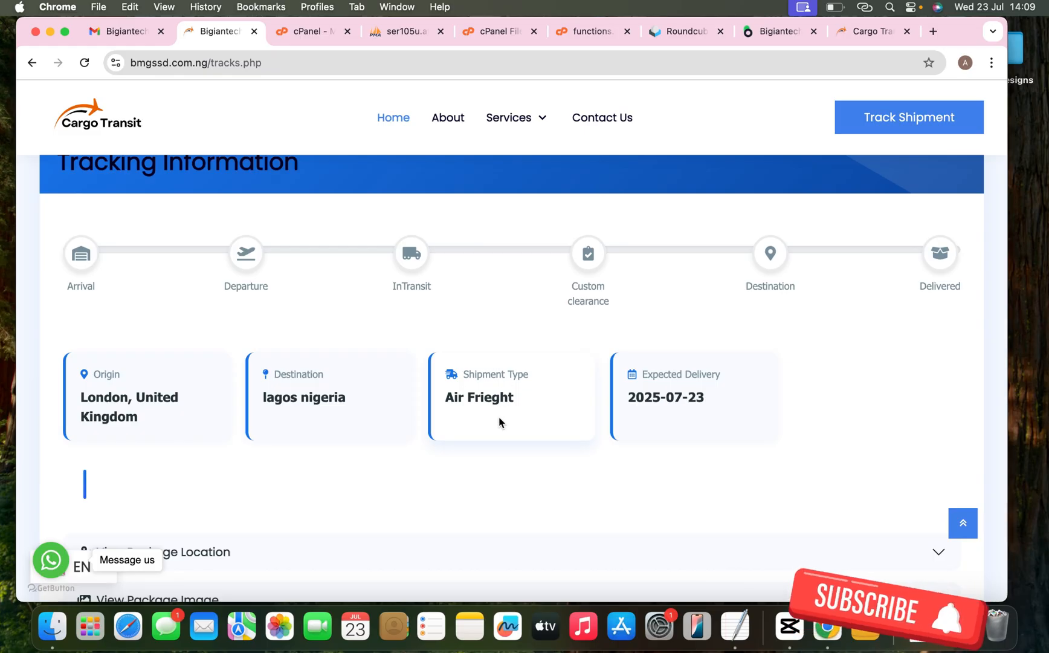
scroll(499, 423, down, 4)
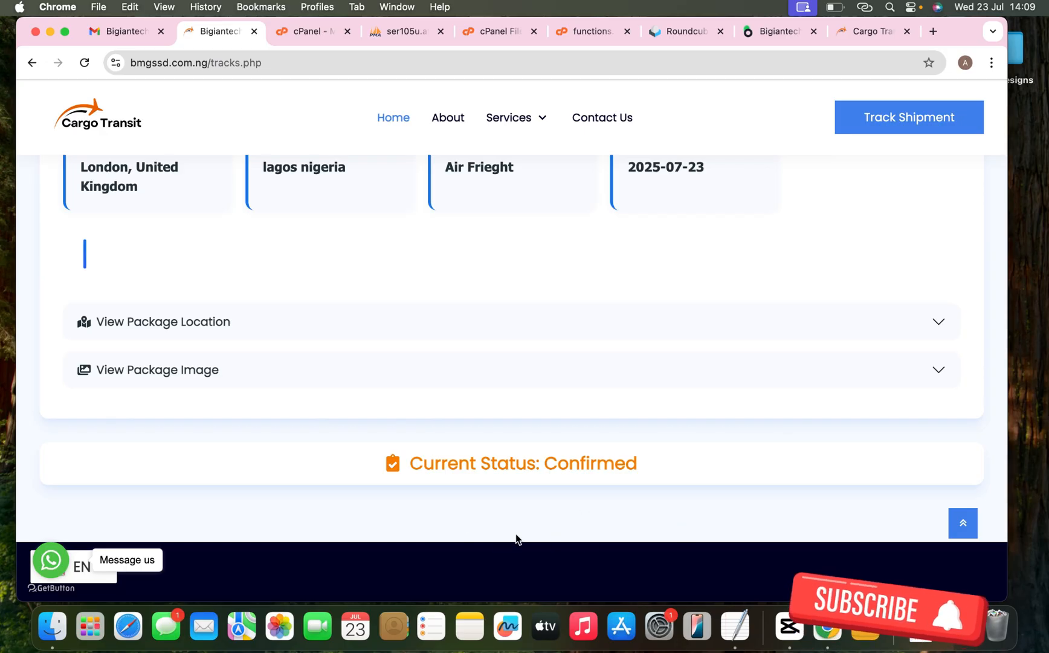
Step: Show the package's London map location and its bitcoin image, down to the Confirmed status
click(554, 333)
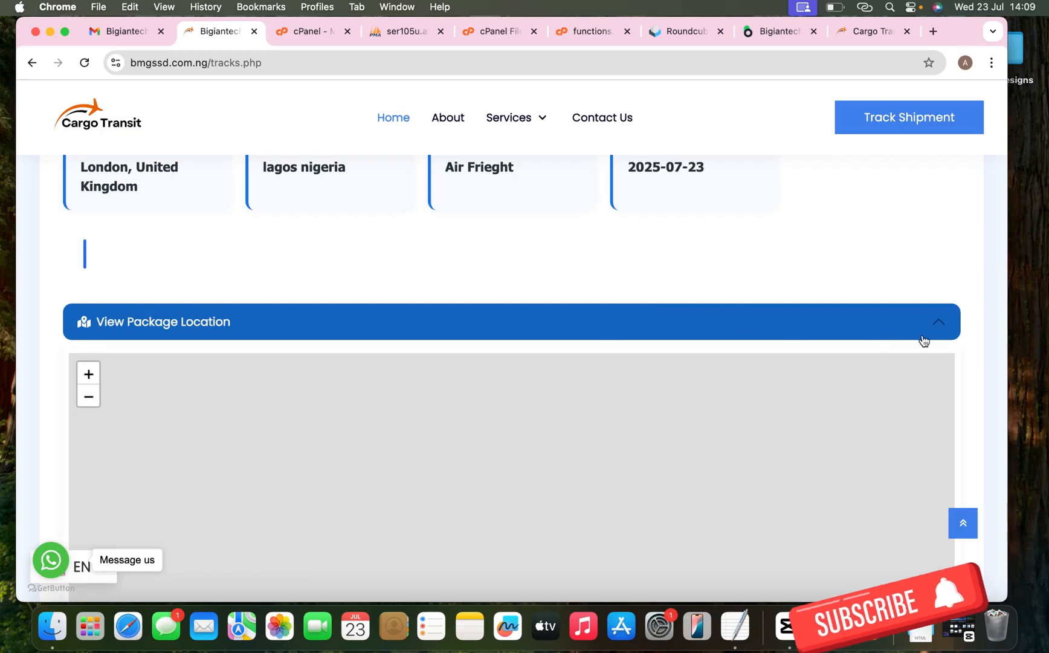
scroll(976, 340, down, 4)
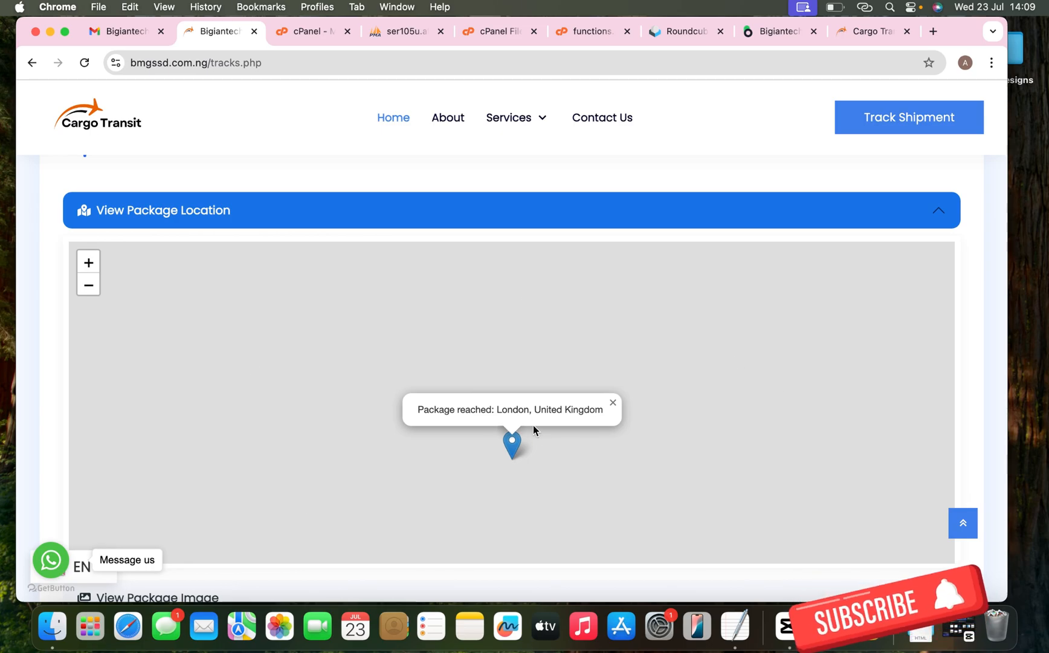
scroll(958, 419, down, 4)
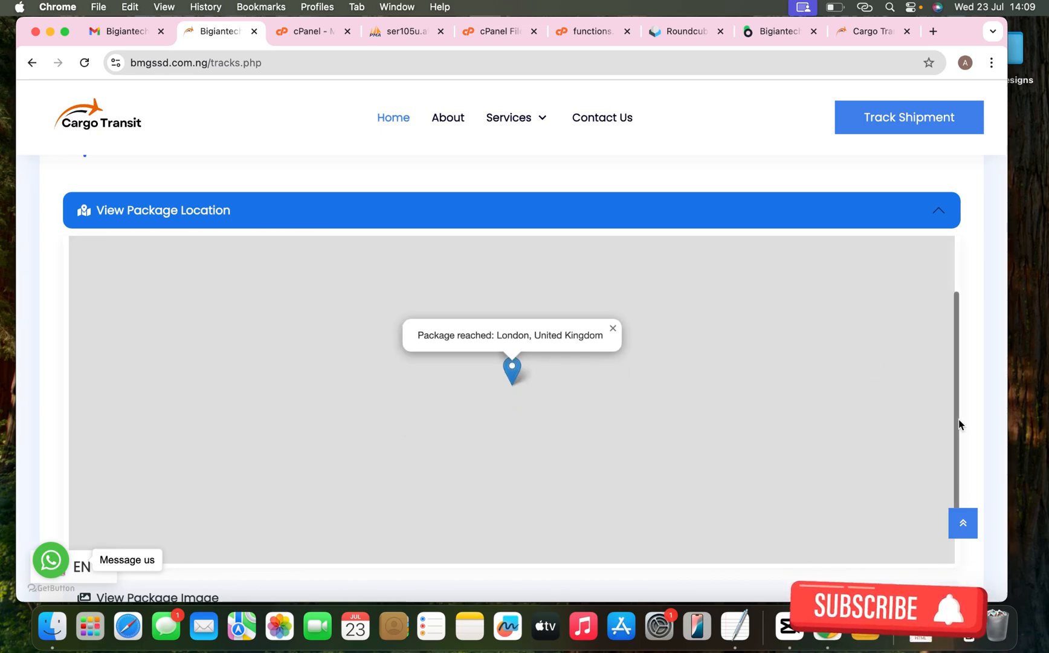
scroll(480, 583, down, 4)
scroll(479, 579, down, 2)
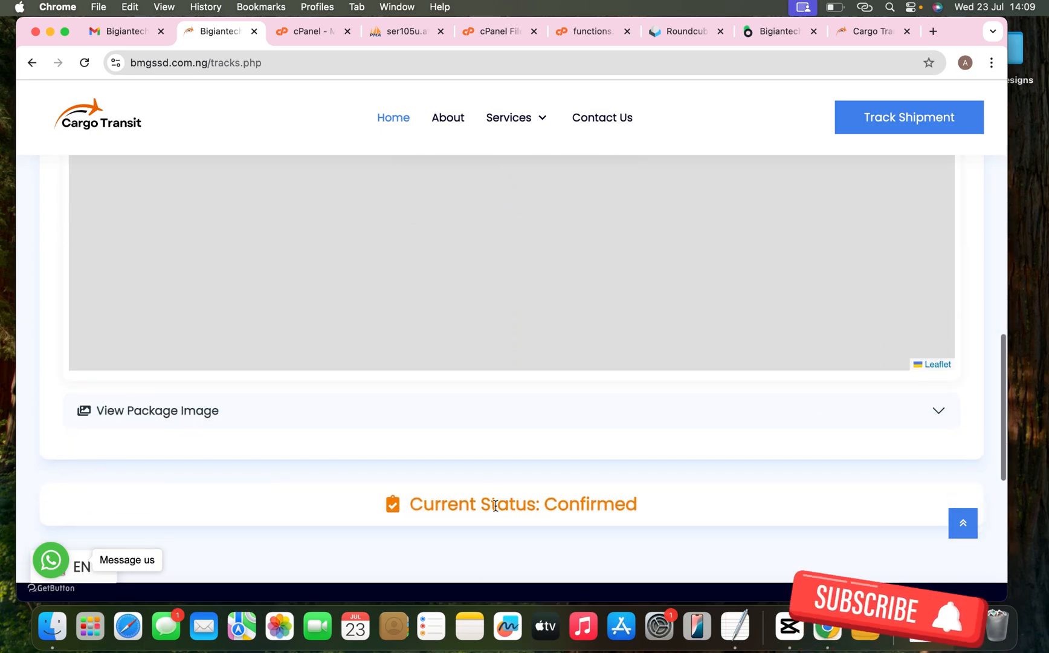
click(512, 420)
scroll(512, 418, down, 2)
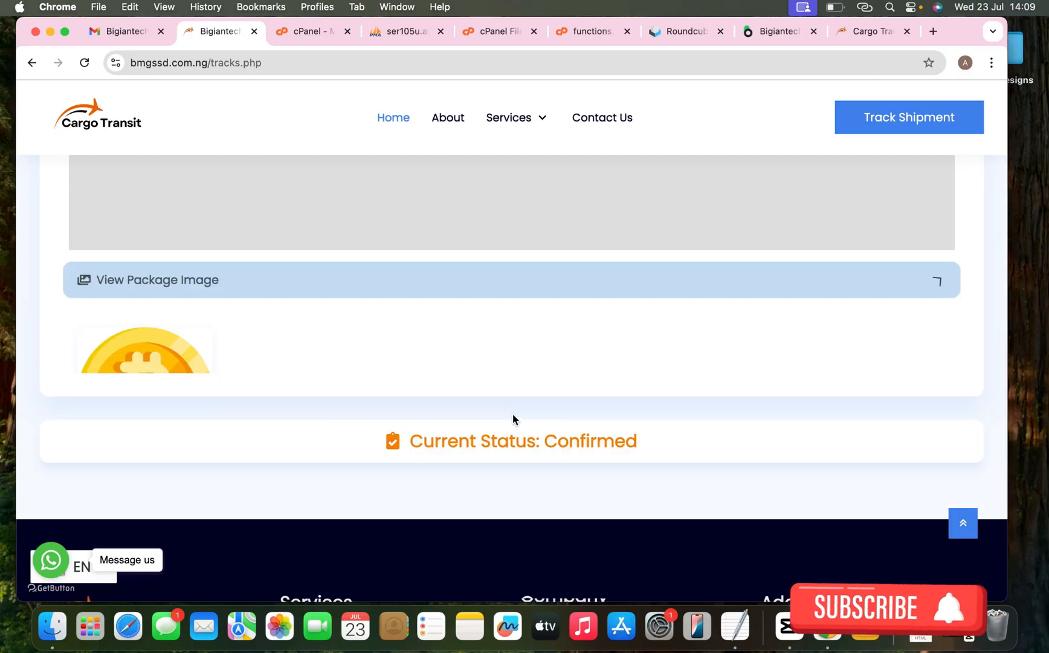
Step: Edit tracker BIGT-07-9162358: current location London, United Kingdom, update date 23/07/2025
click(777, 30)
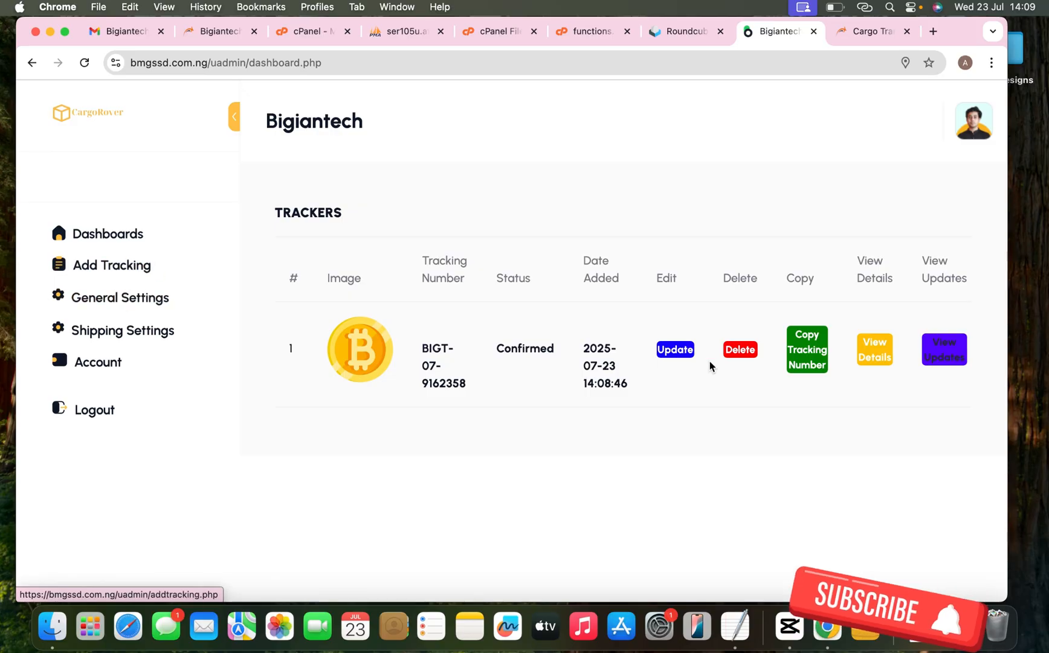
click(675, 350)
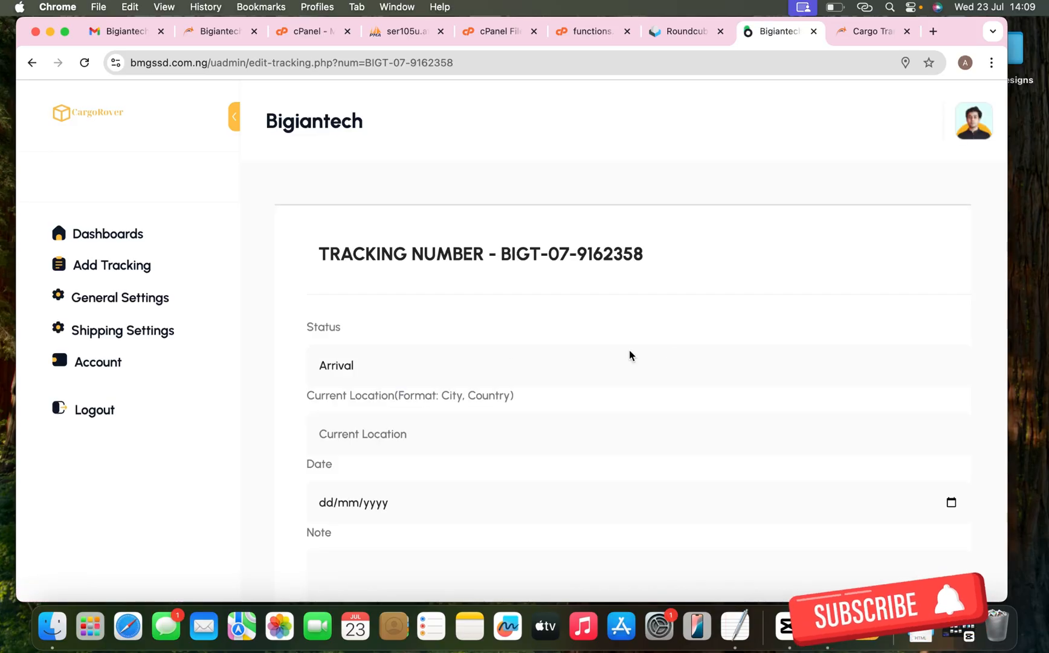
scroll(487, 360, down, 3)
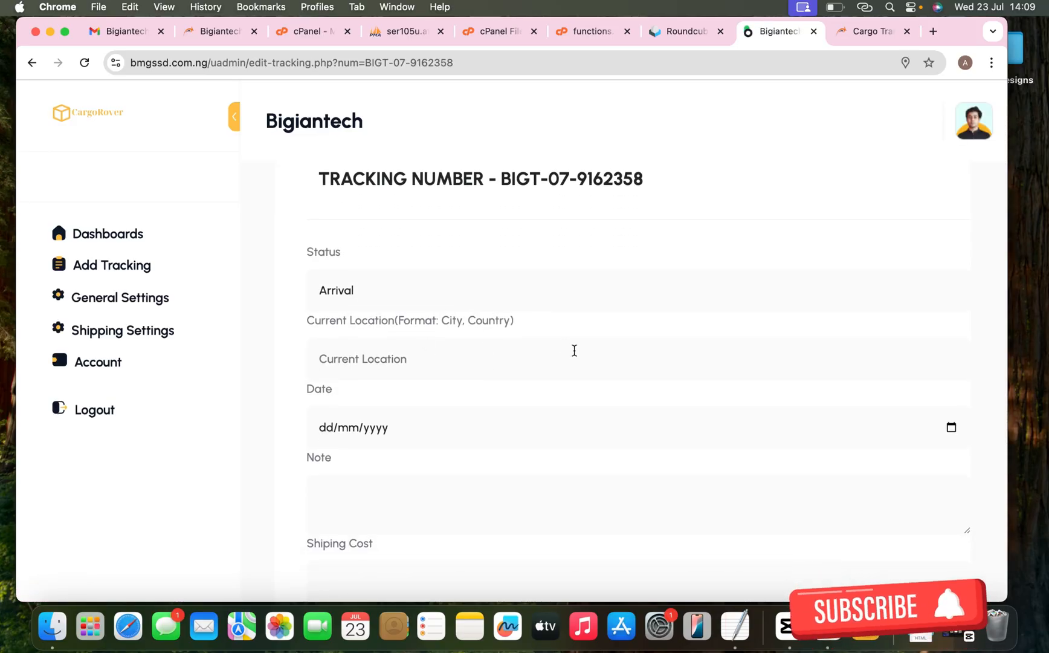
click(799, 357)
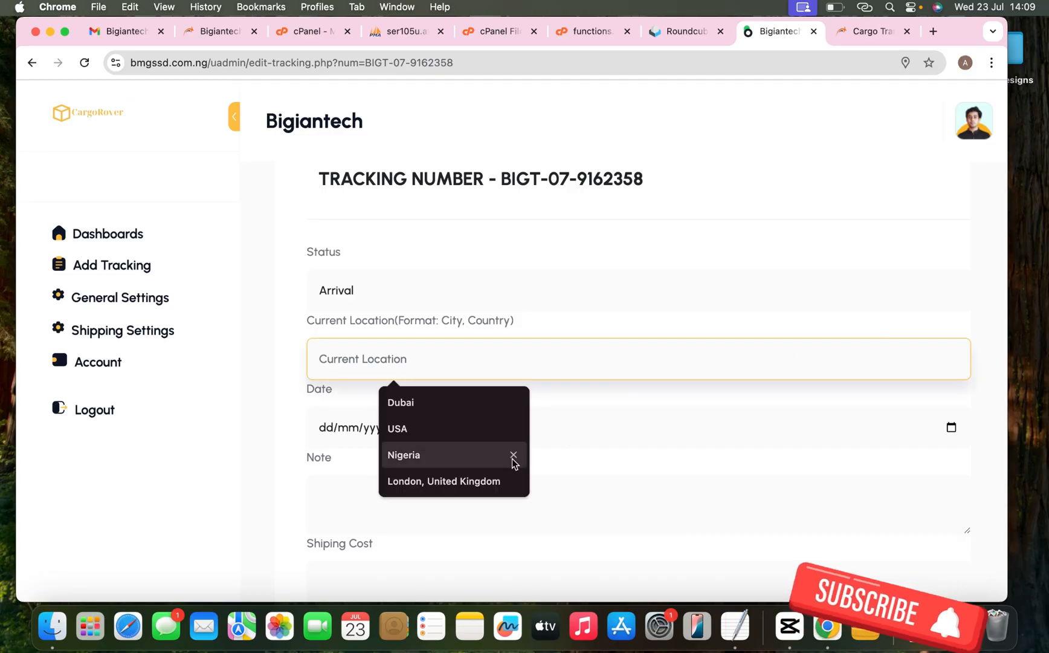
click(511, 479)
scroll(731, 394, down, 5)
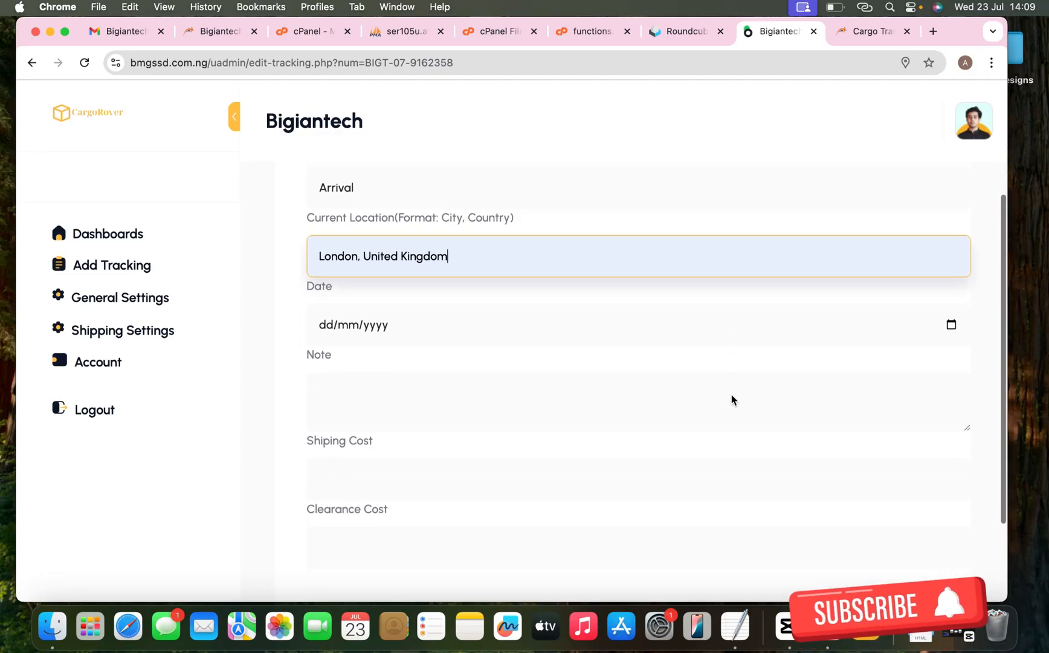
click(950, 310)
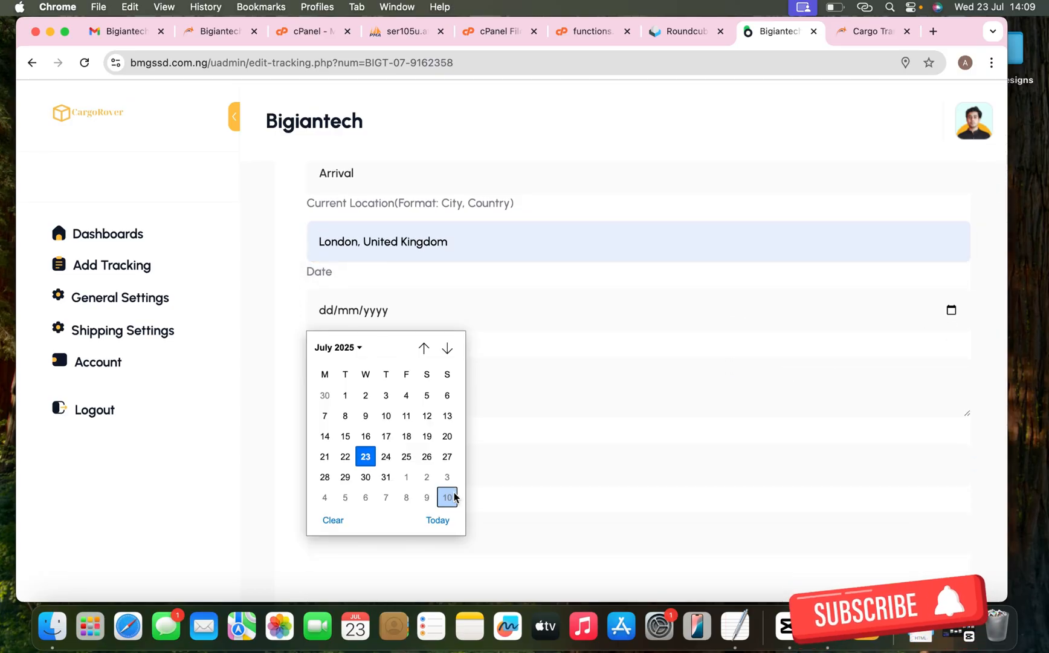
click(436, 521)
Step: Add the note 'Package arrived and ready for departure' and save the update
scroll(436, 524, down, 3)
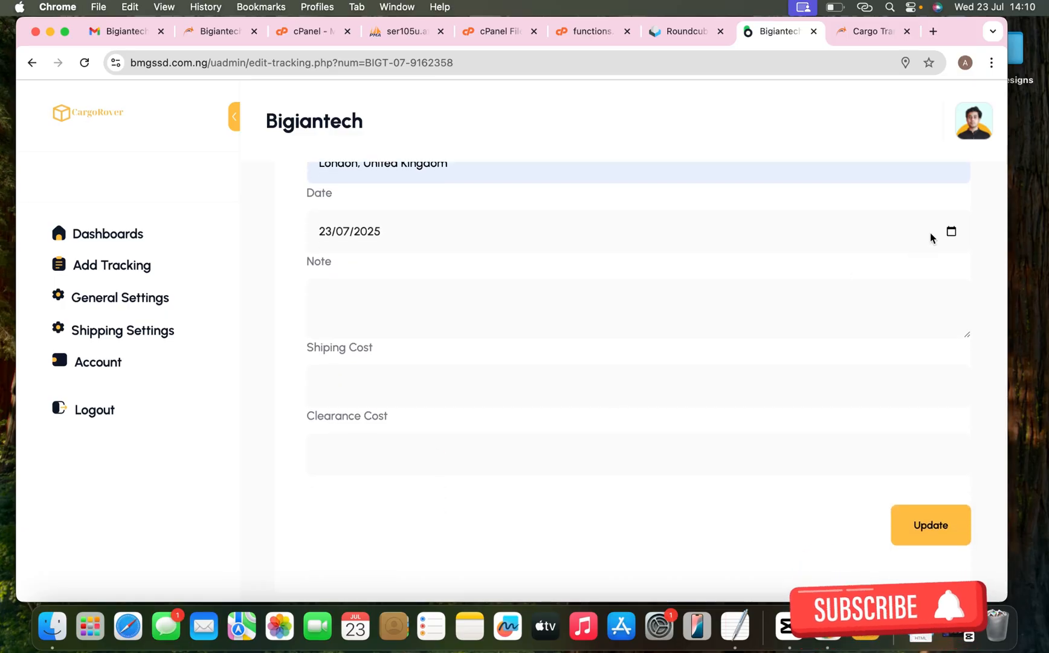
click(709, 326)
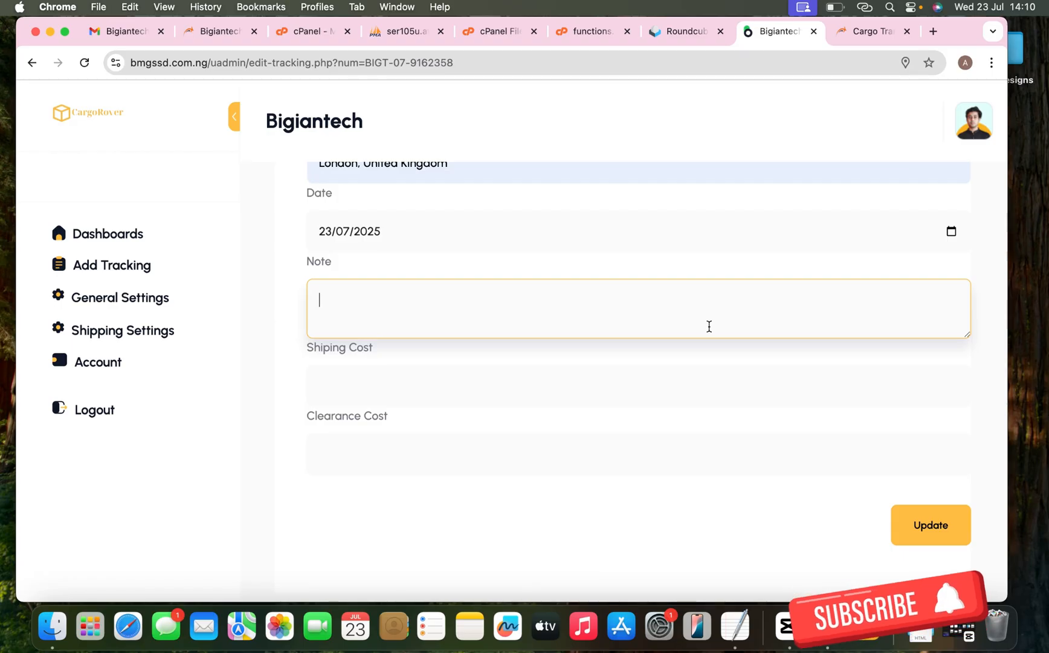
text(Package ar)
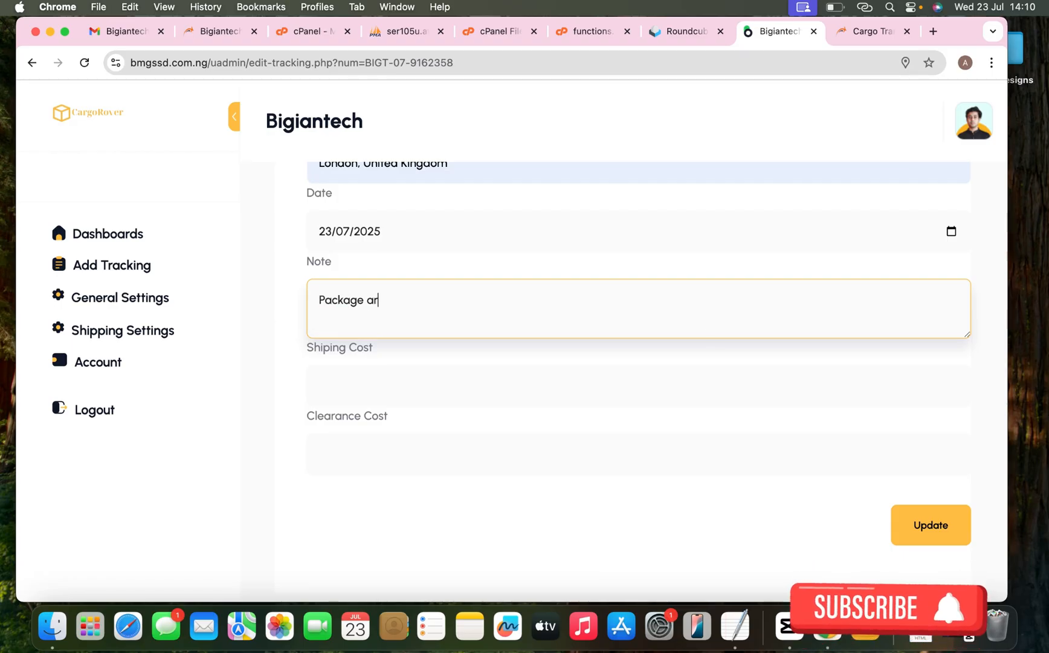
text(rived anb)
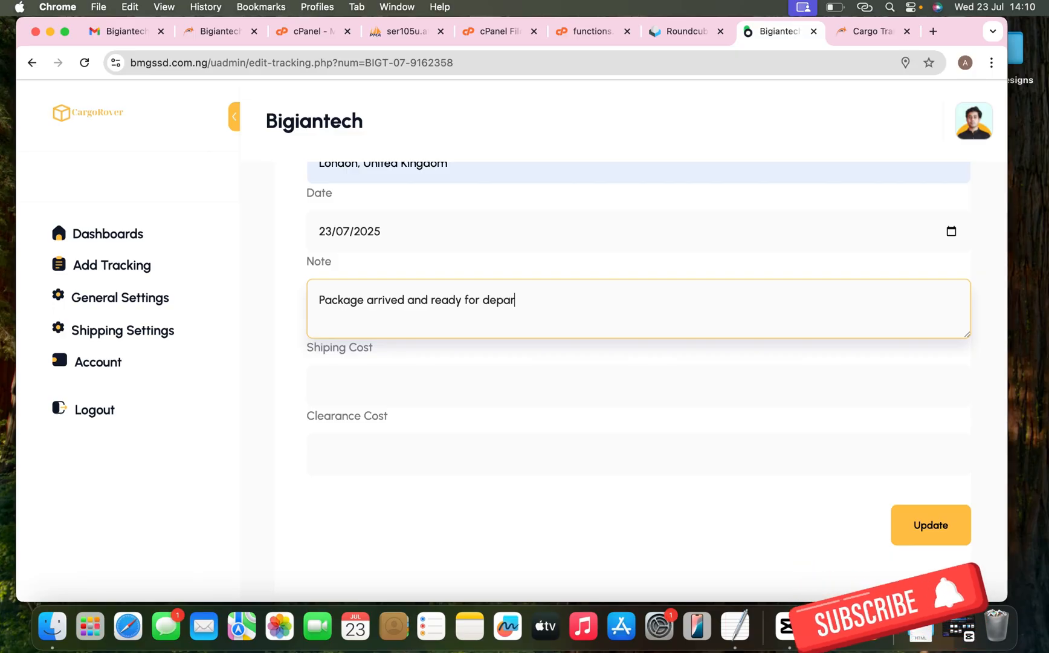
scroll(655, 355, down, 1)
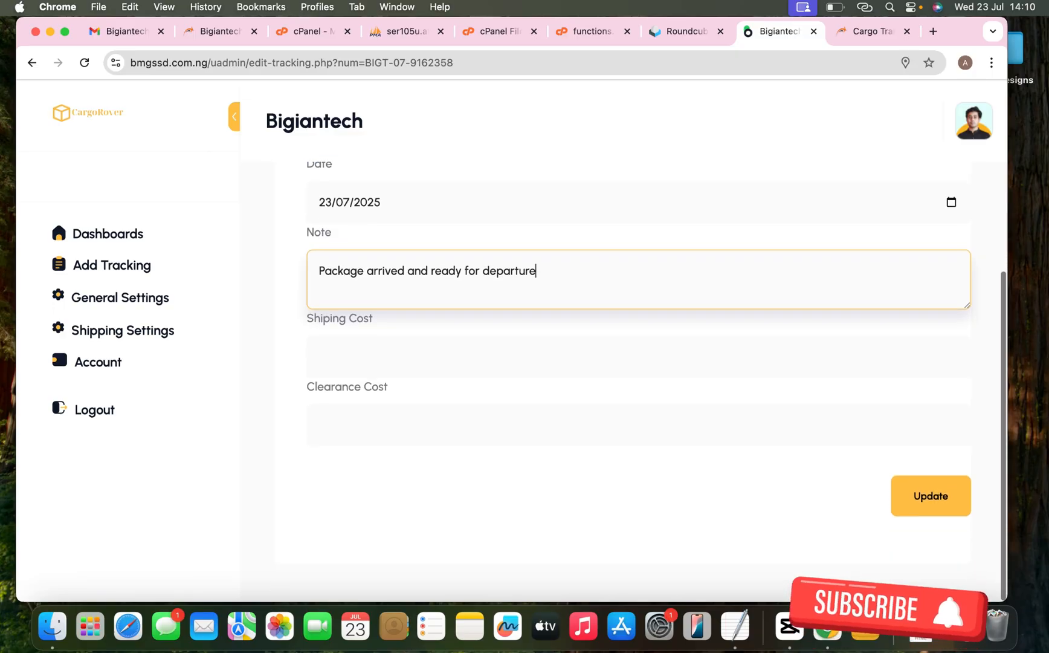
click(930, 499)
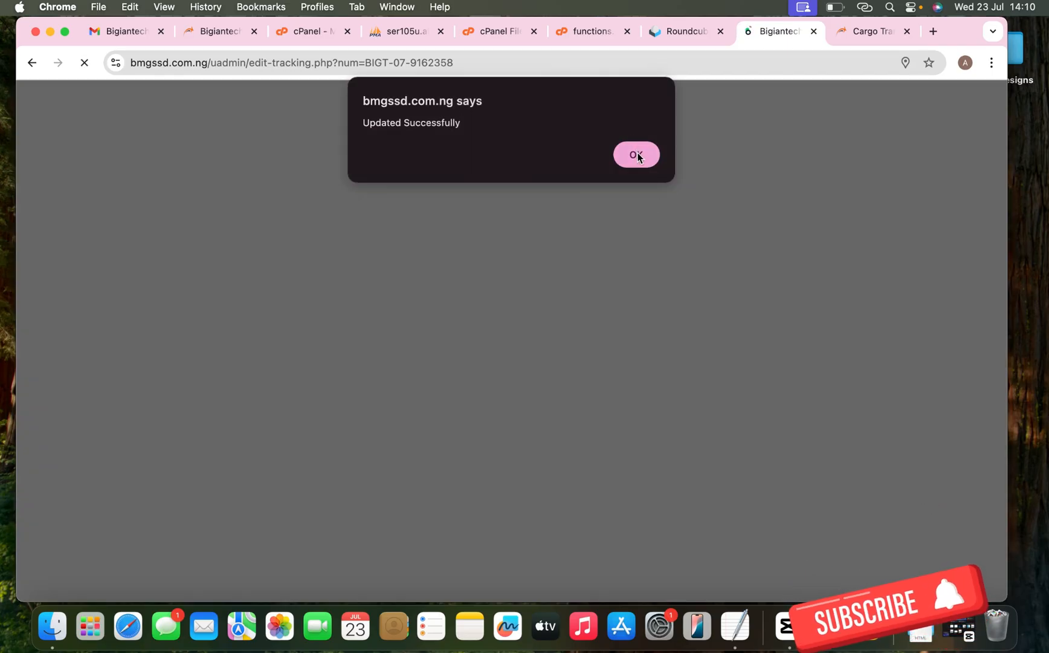
click(636, 155)
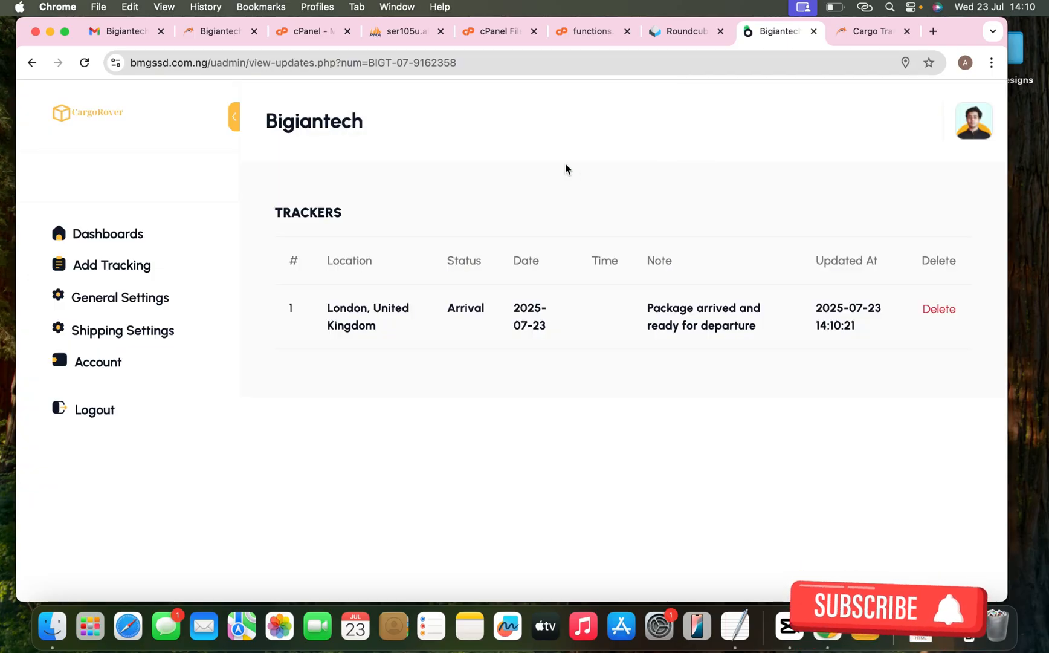
Step: Check the shipment notification email in the inbox
click(139, 32)
click(222, 144)
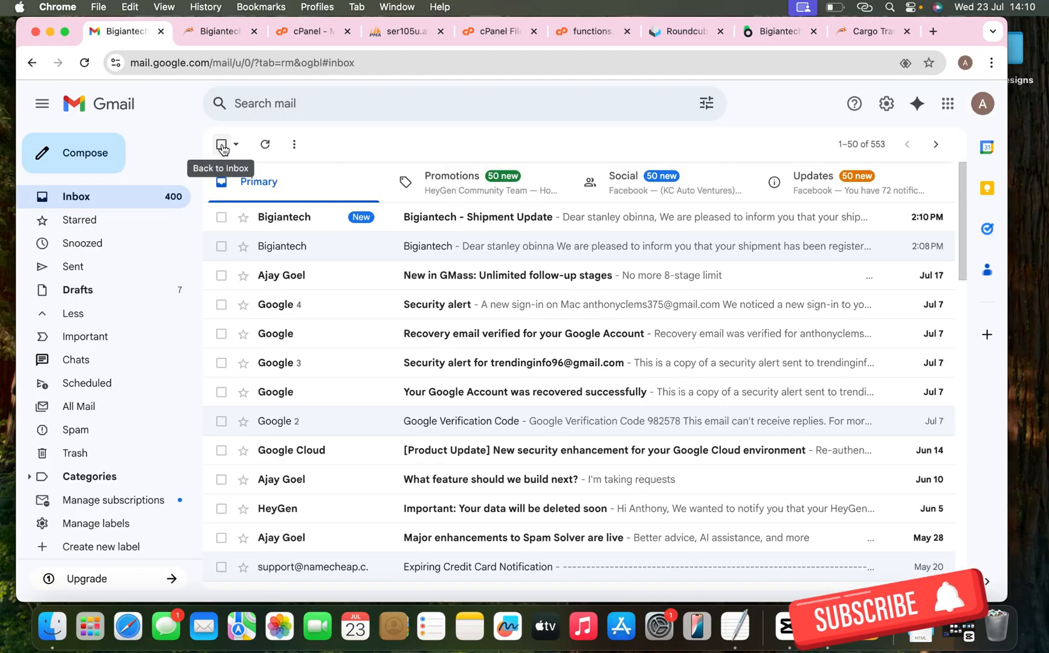
click(208, 34)
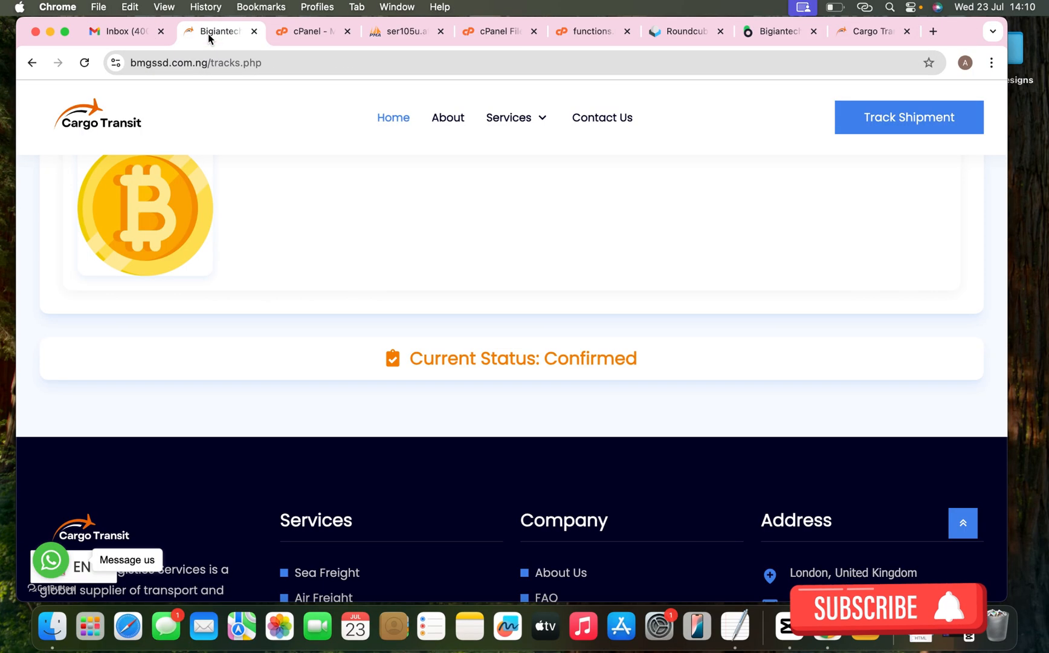
Step: Reload the tracking page to show status Arrival and the 2025-07-23 London arrival entry
click(84, 62)
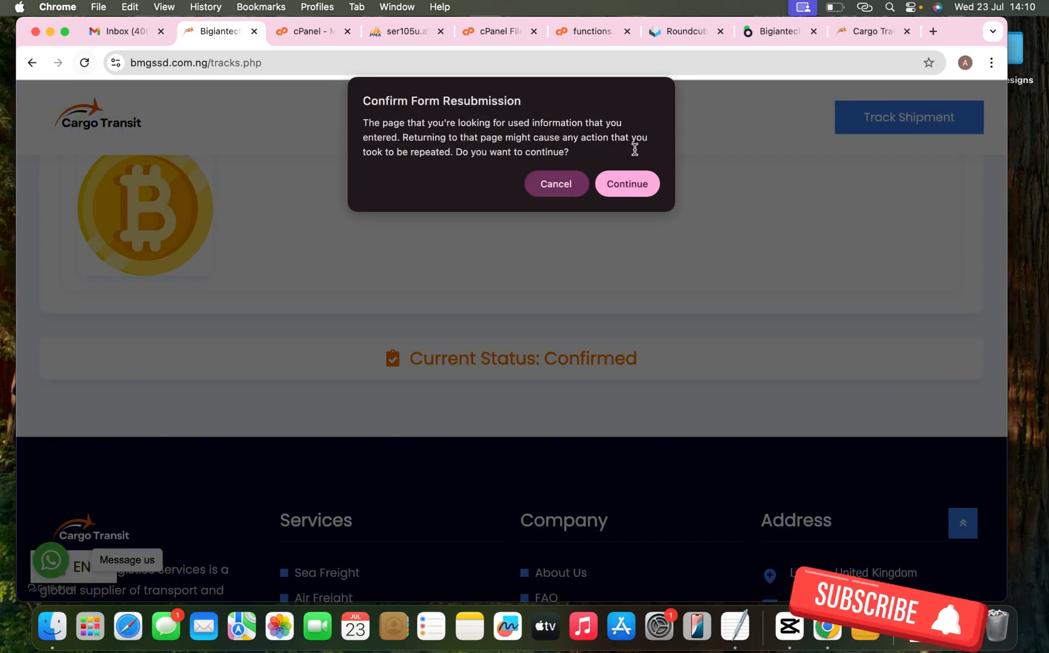
click(618, 183)
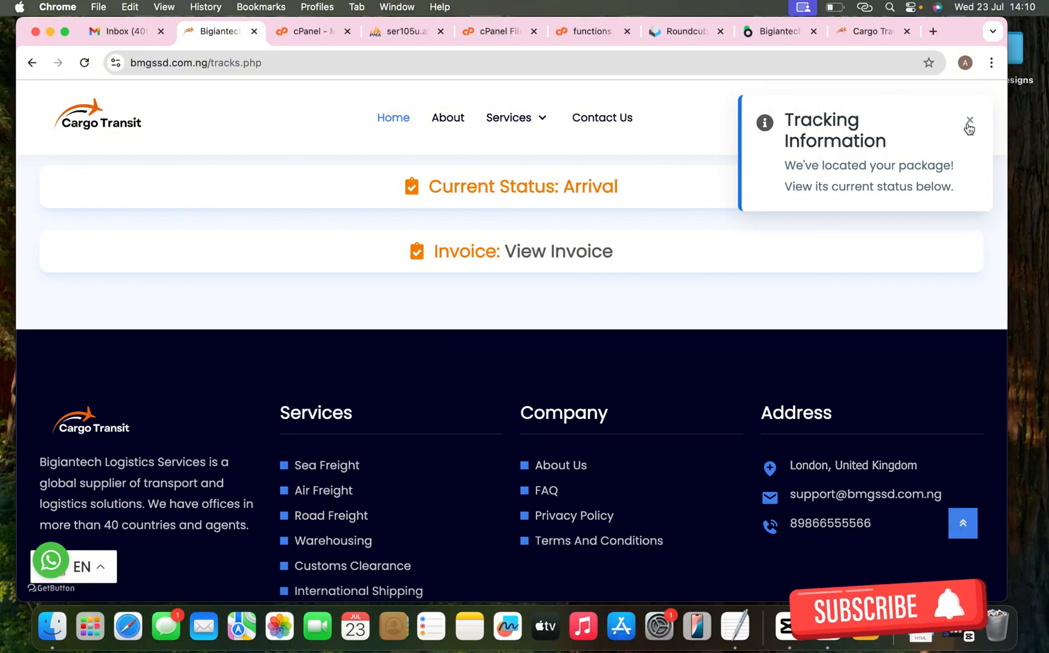
click(969, 124)
scroll(618, 324, up, 7)
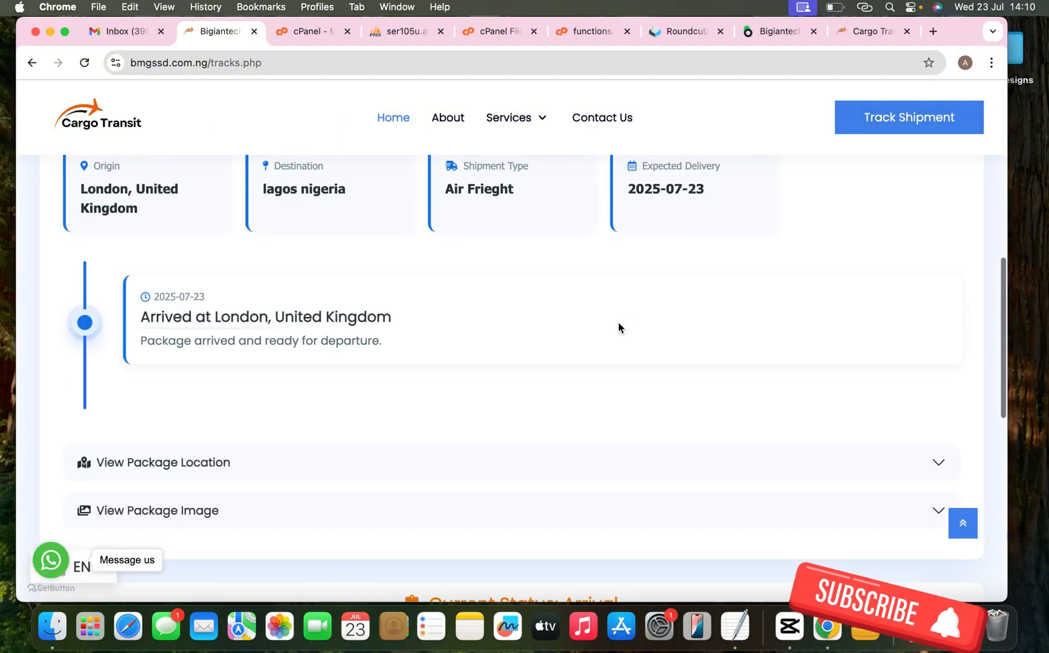
scroll(618, 322, up, 3)
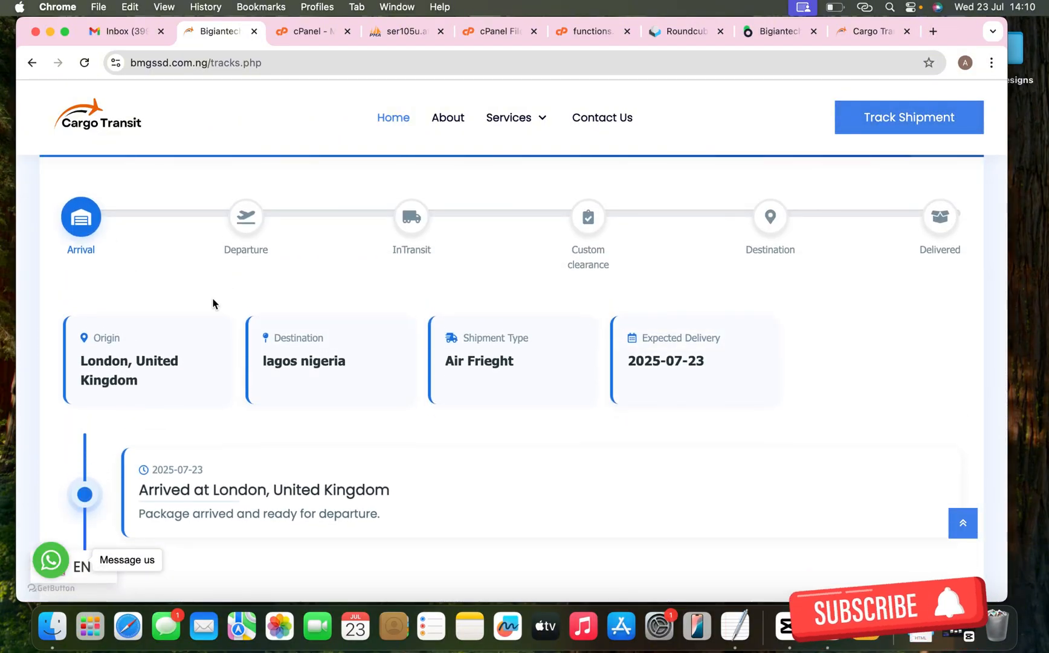
scroll(212, 297, down, 3)
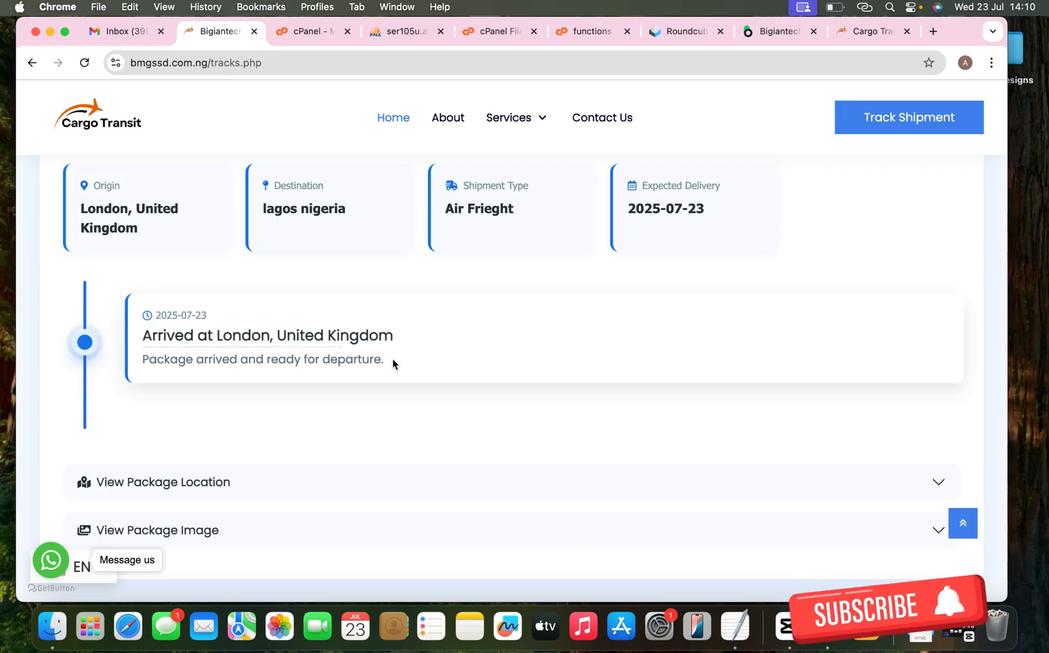
scroll(393, 363, down, 5)
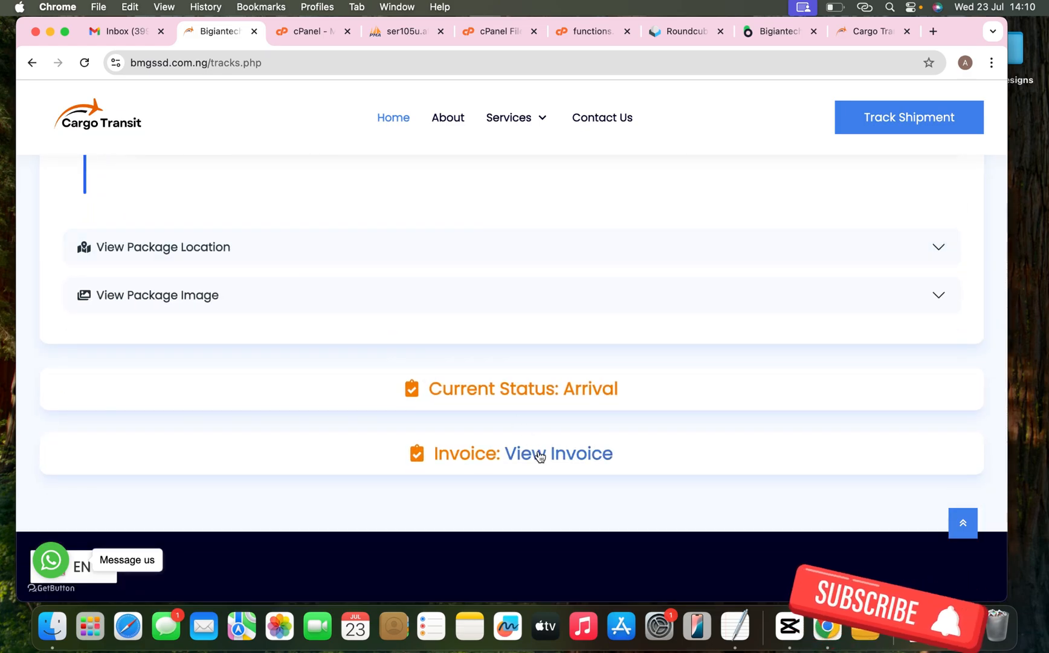
Step: View the shipment's Arrival invoice, skipping printing, then close it to return to tracking
click(540, 455)
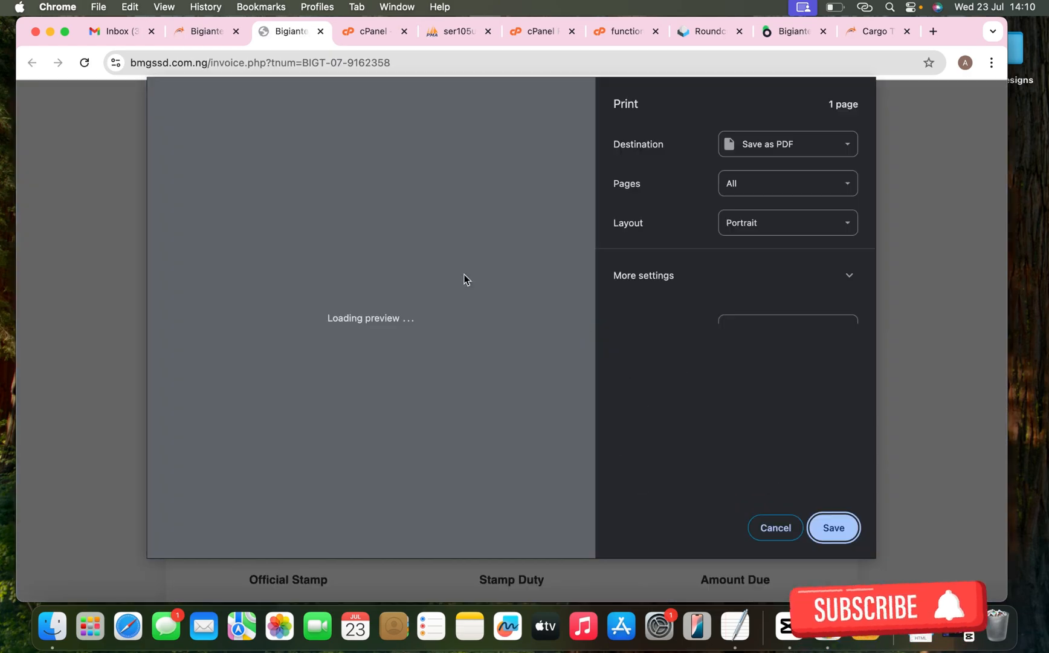
click(773, 528)
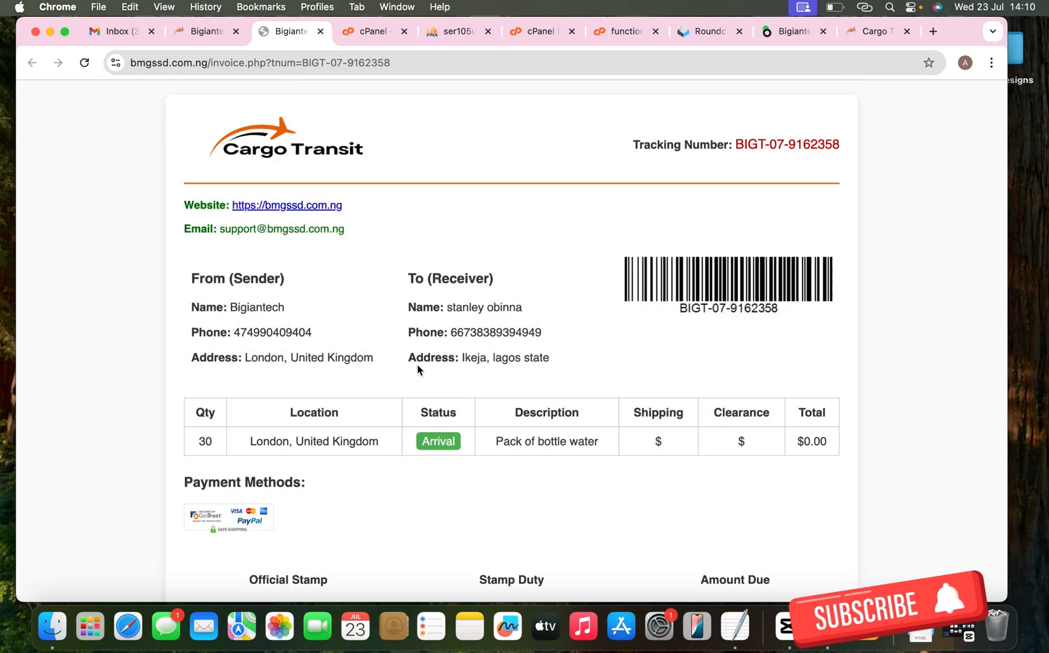
scroll(556, 255, down, 3)
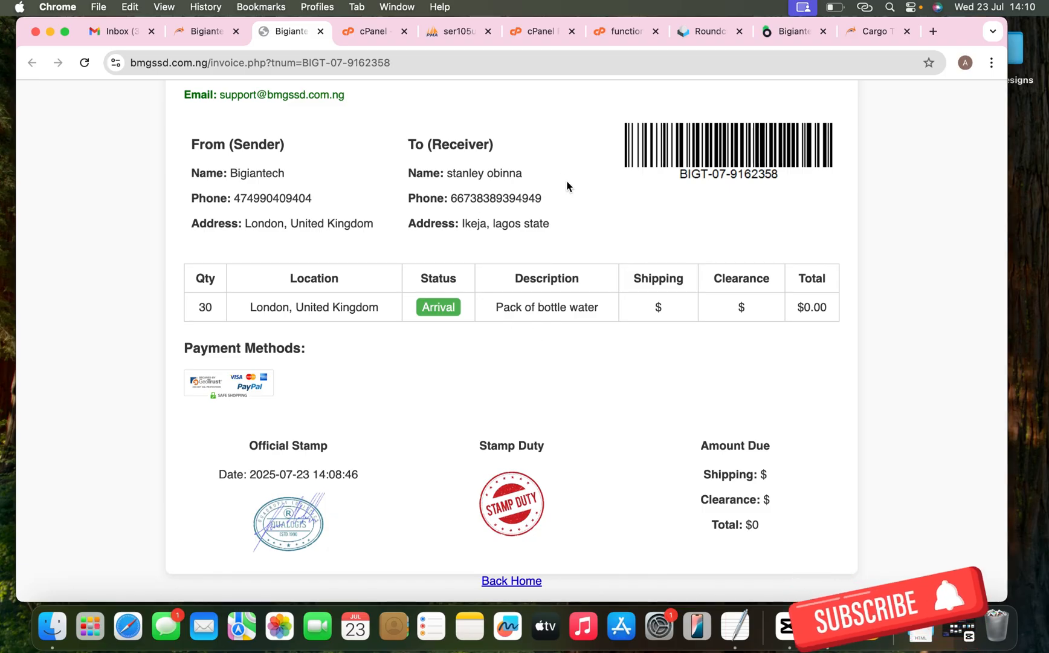
scroll(566, 180, up, 3)
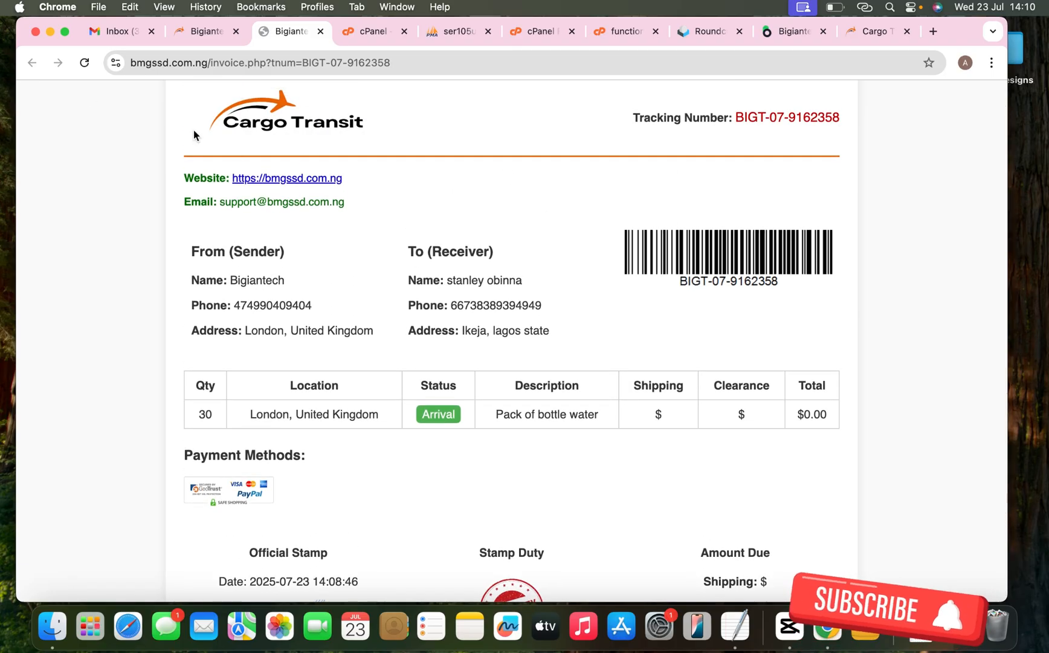
click(320, 31)
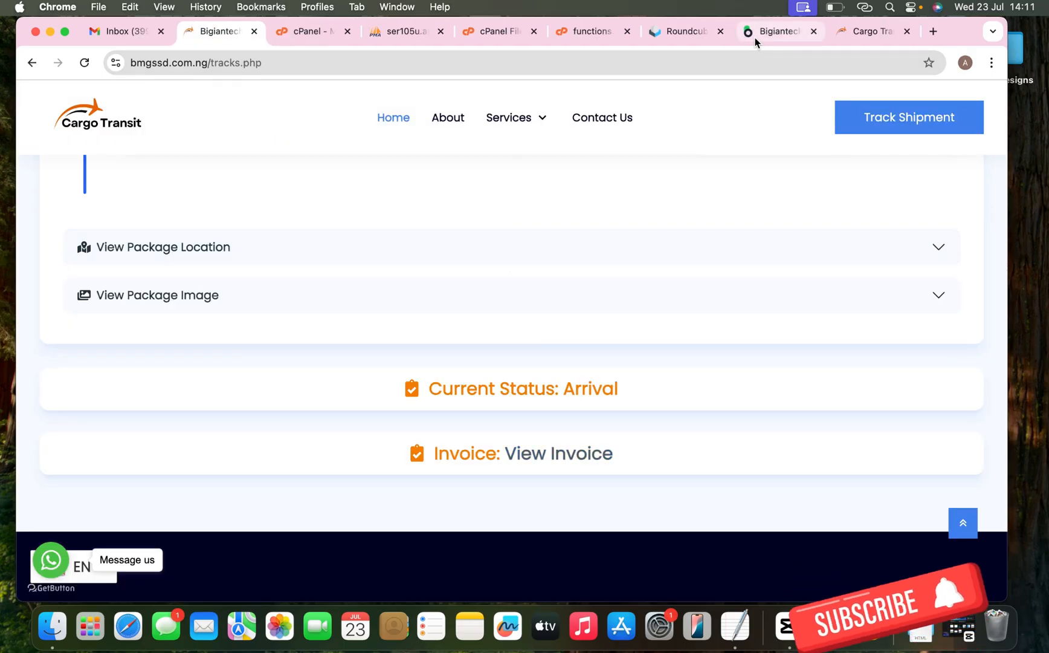
Step: Start a Departure update for BIGT-07-9162358 at London, United Kingdom, dated 23/07/2025
click(752, 45)
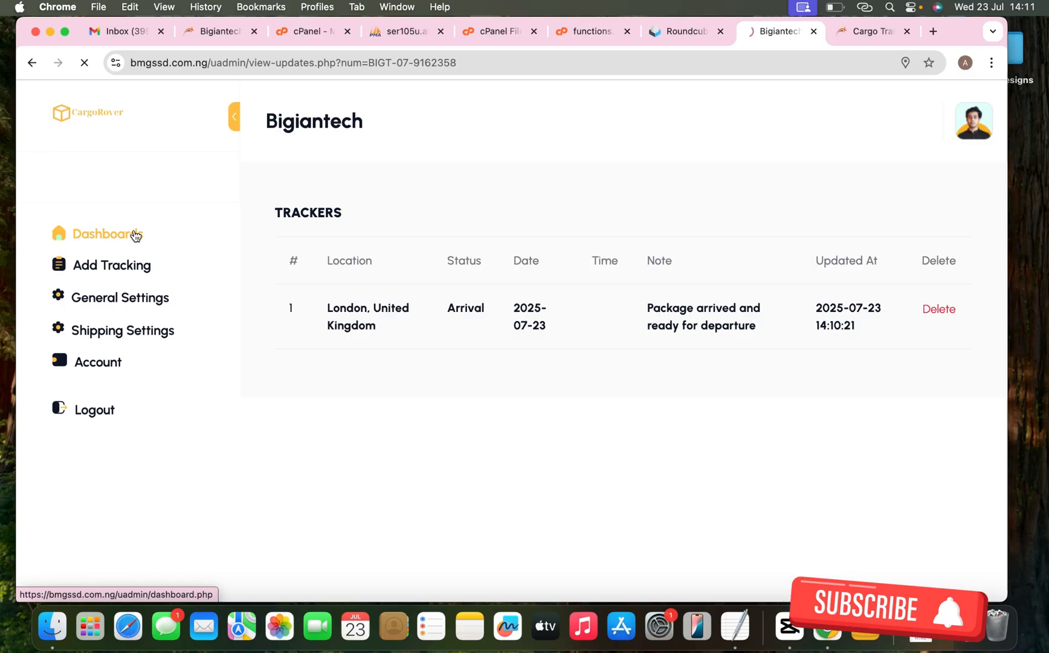
click(136, 235)
click(661, 351)
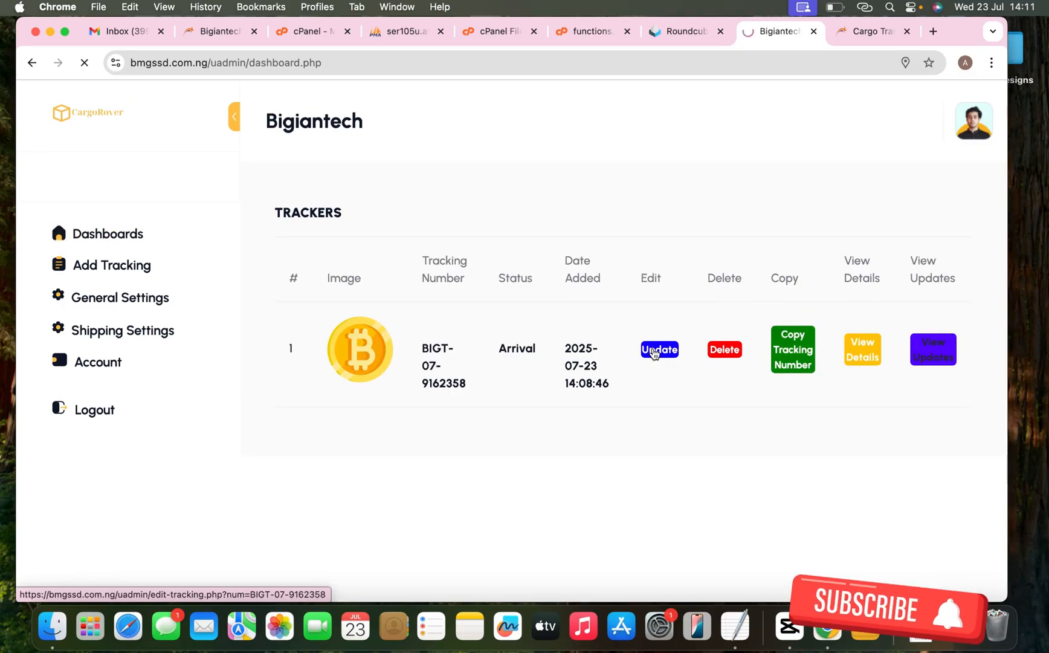
click(538, 365)
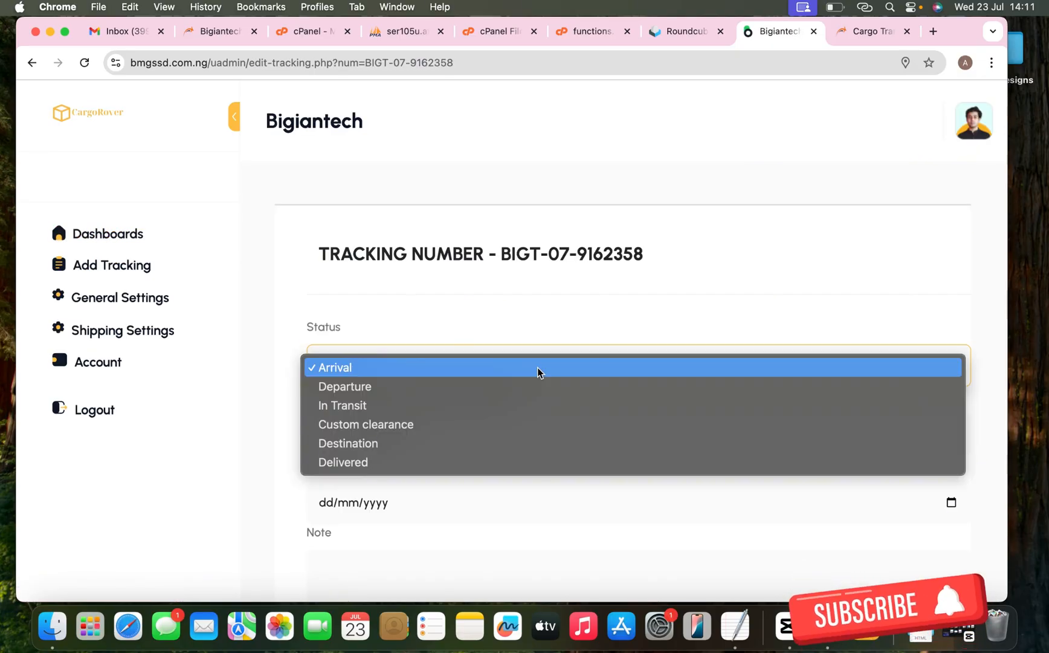
click(480, 393)
scroll(525, 316, down, 2)
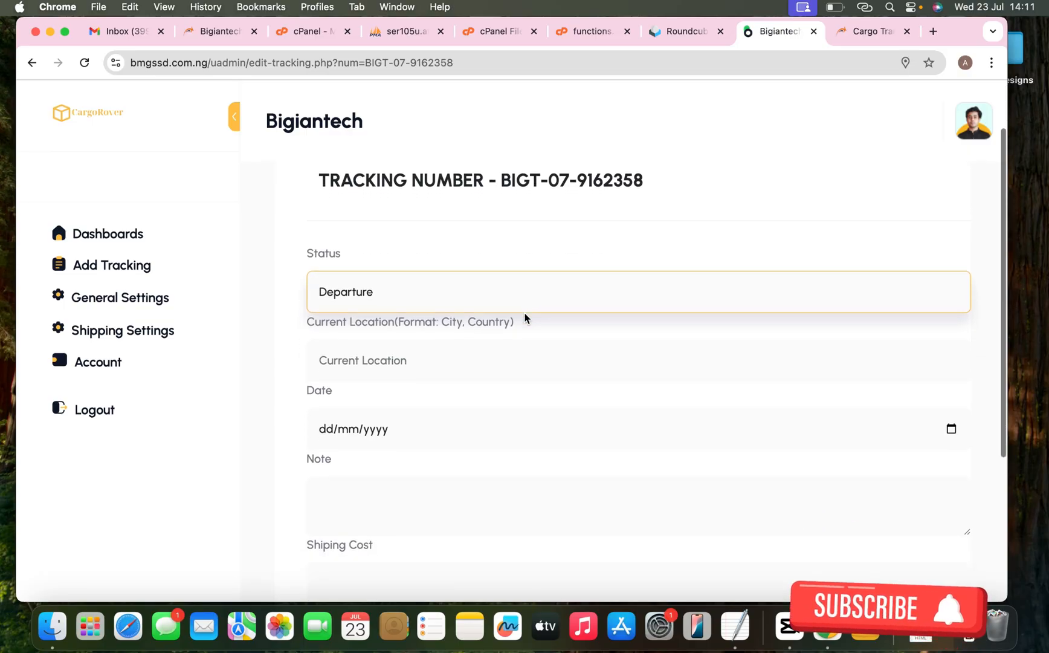
click(477, 330)
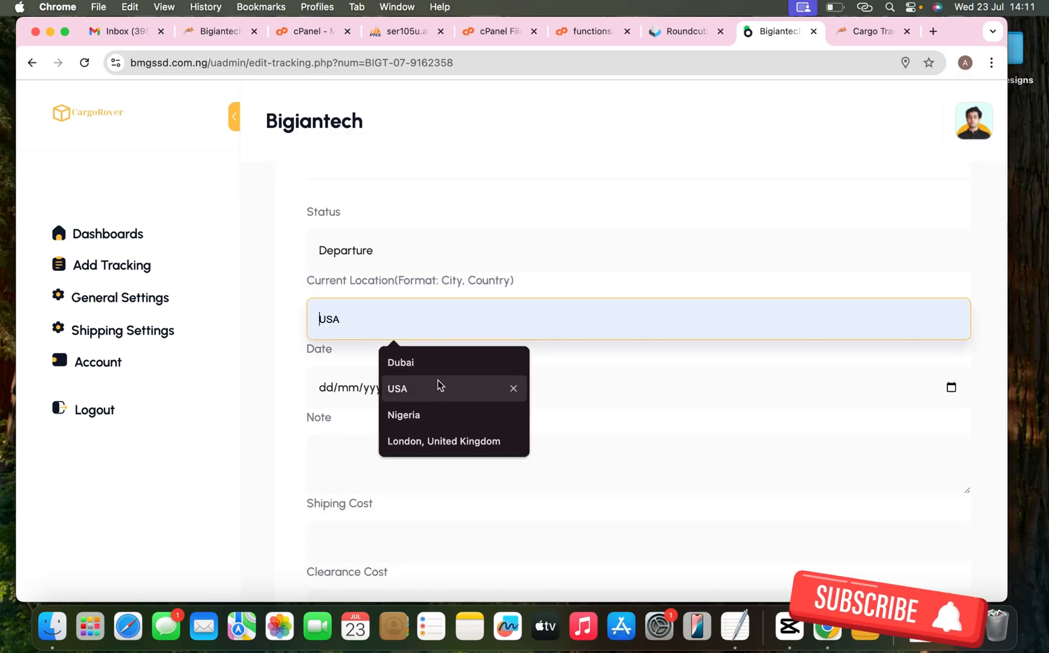
click(433, 448)
scroll(460, 429, down, 2)
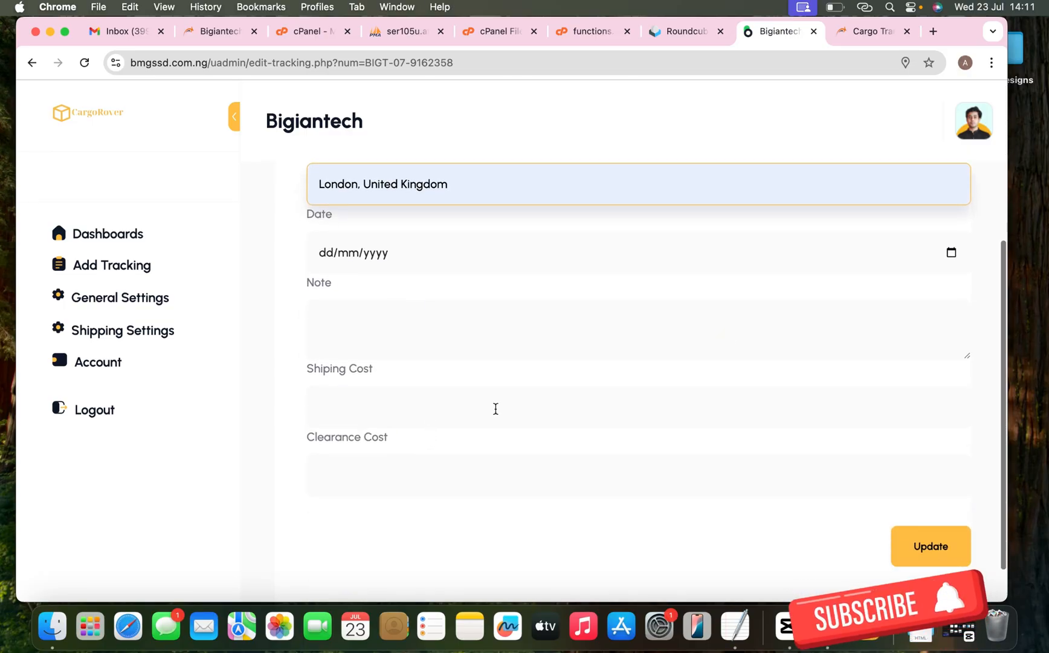
click(950, 251)
click(437, 462)
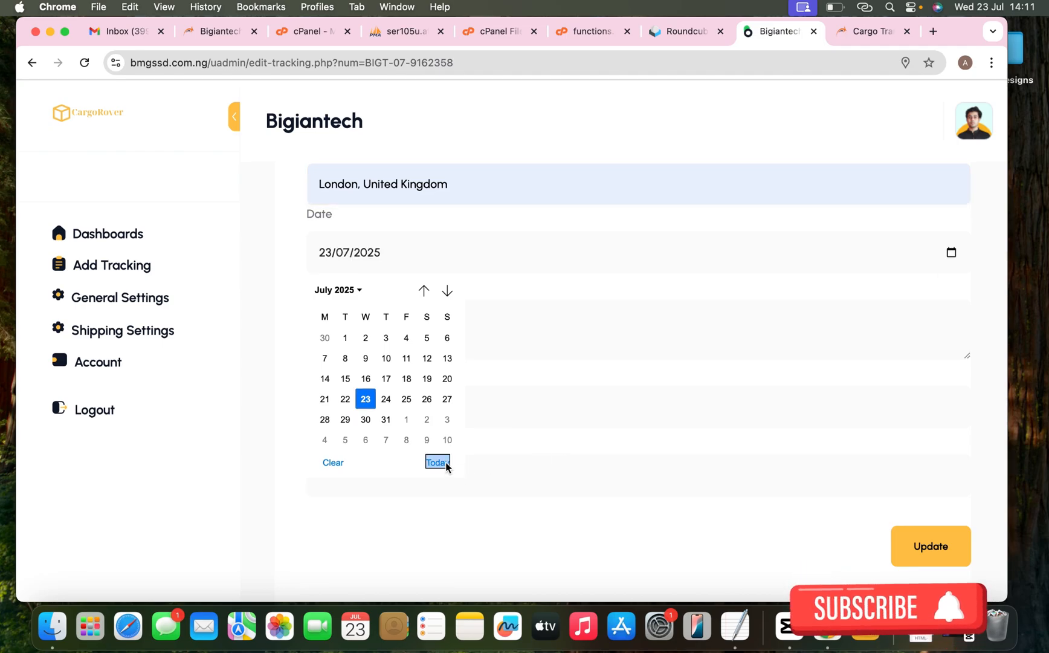
Step: Note the package departed the airport, enter shipping 89944 and clearance 87498, and save
click(492, 335)
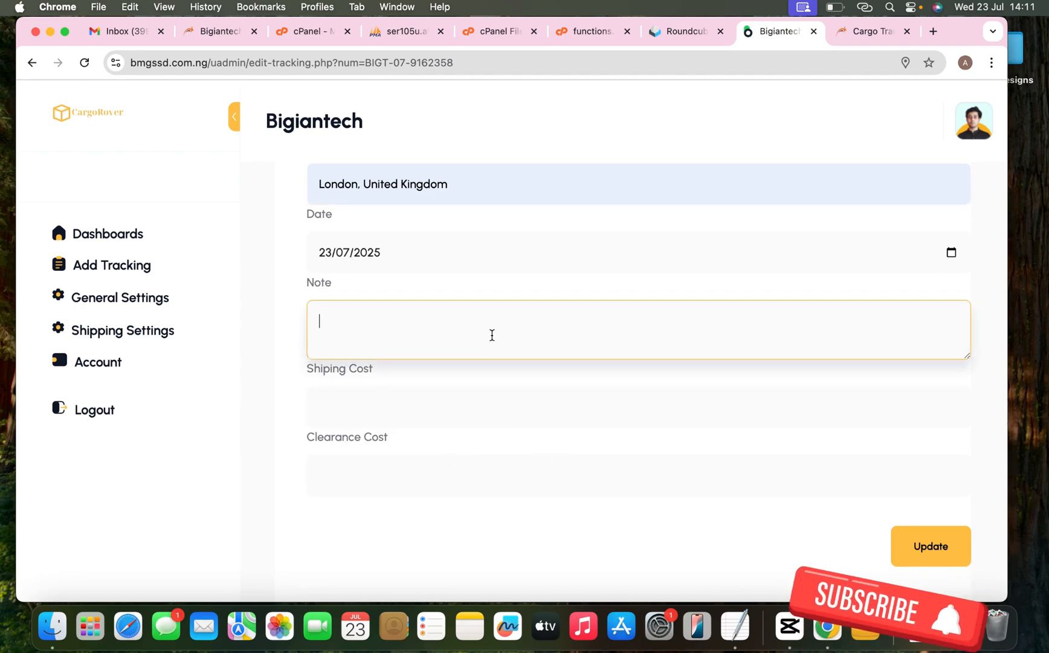
text(pa)
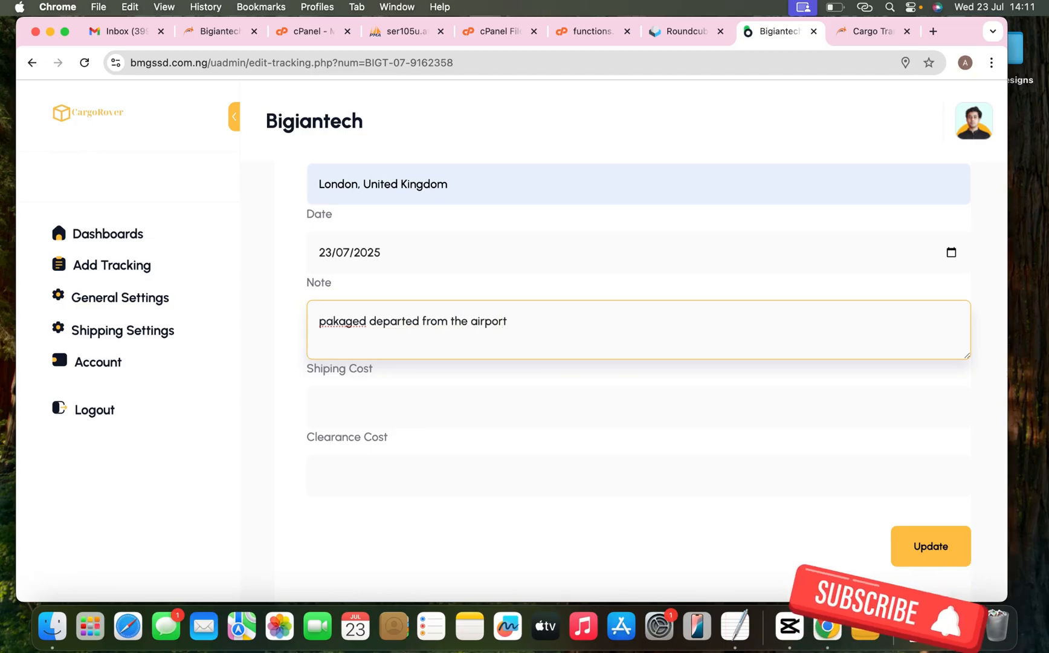
scroll(426, 357, down, 1)
click(426, 357)
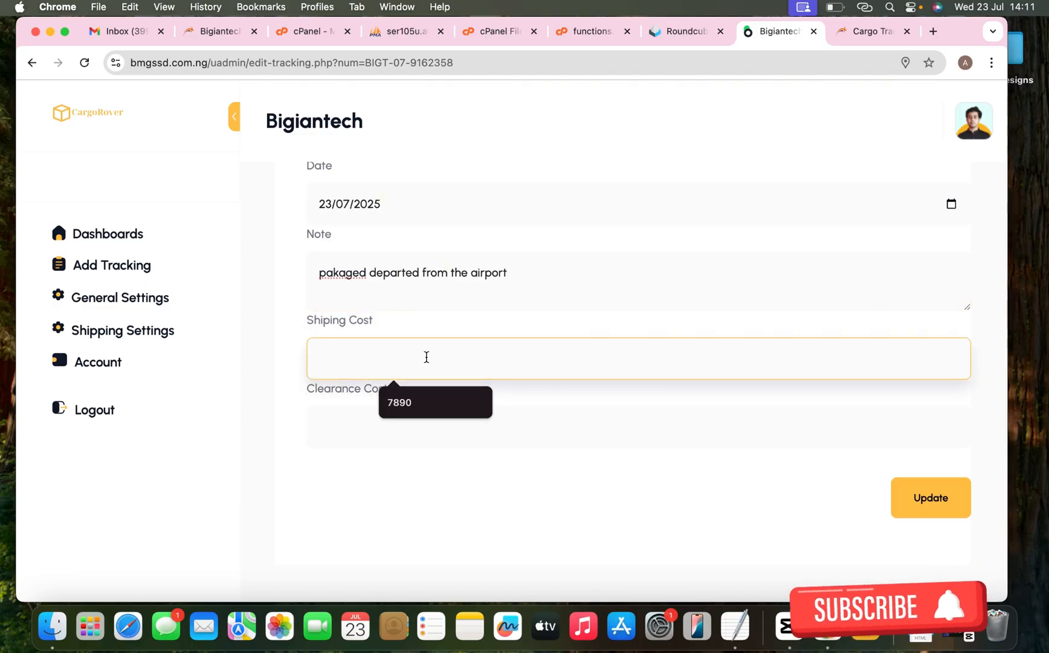
text(89944)
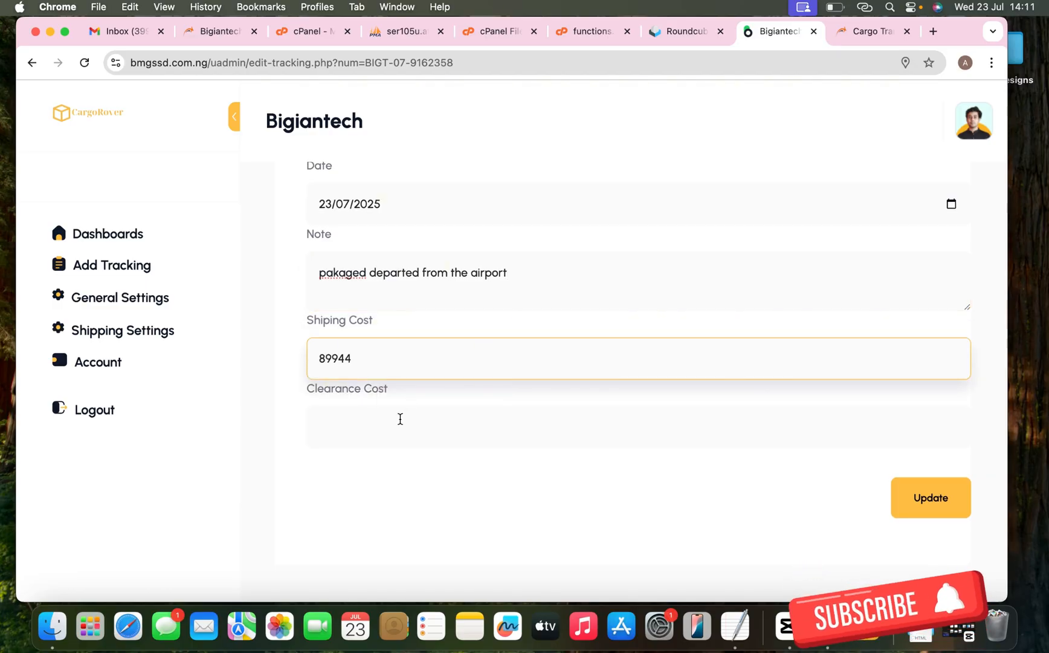
click(400, 419)
text(874984949)
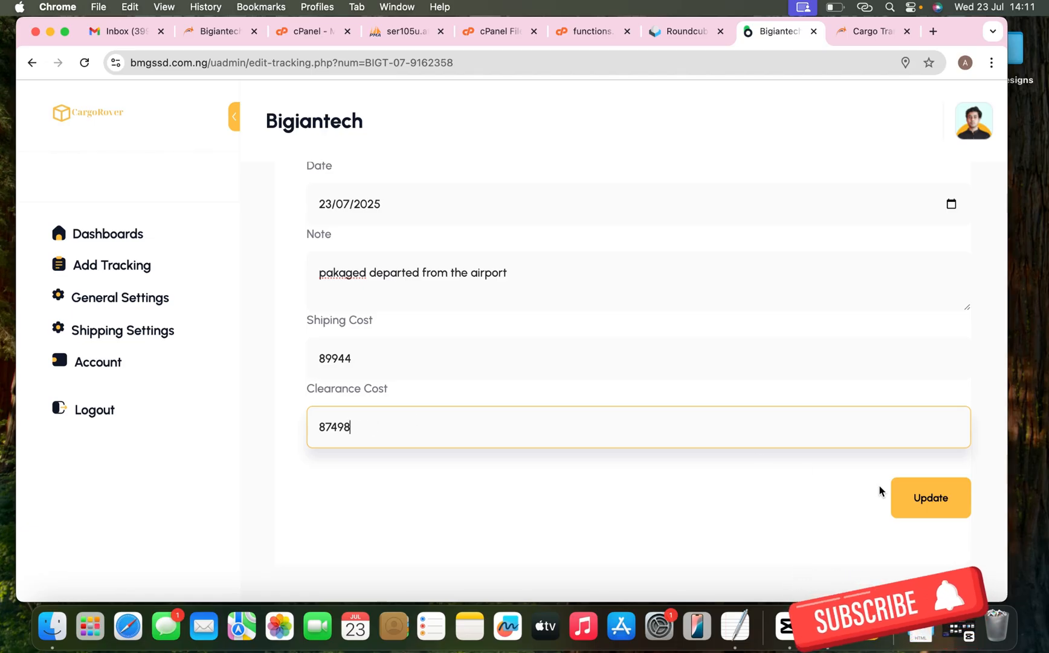
click(931, 498)
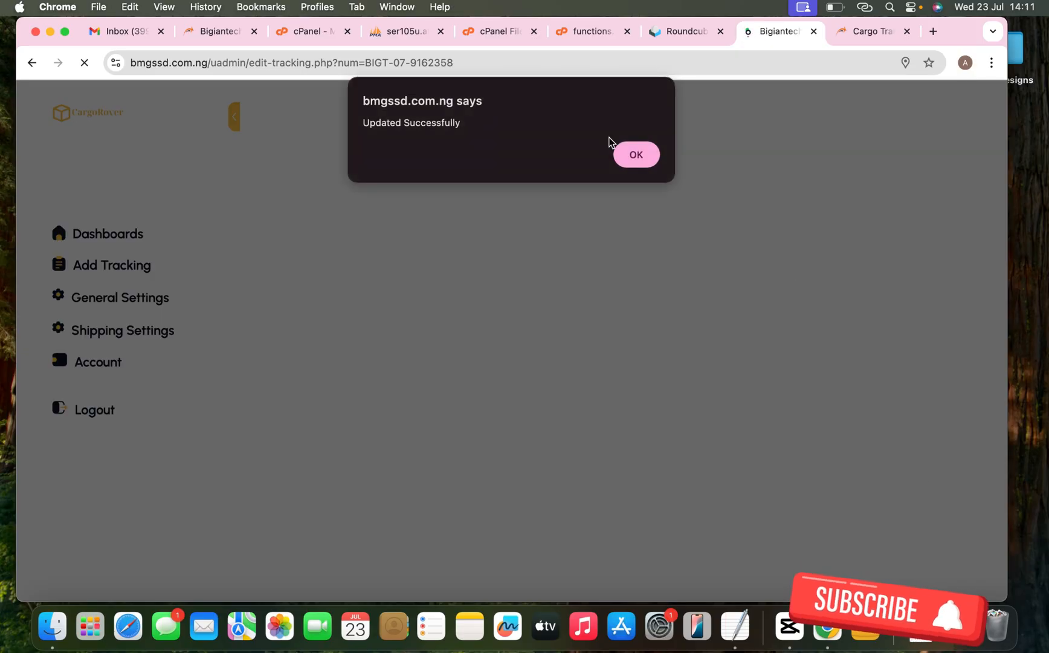
click(636, 155)
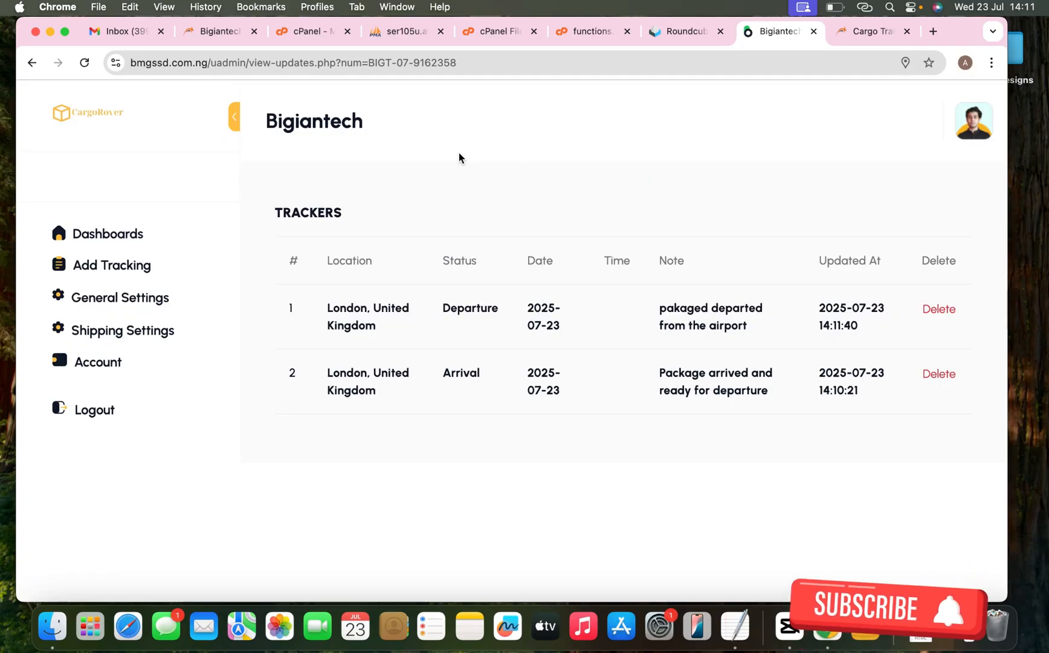
click(211, 33)
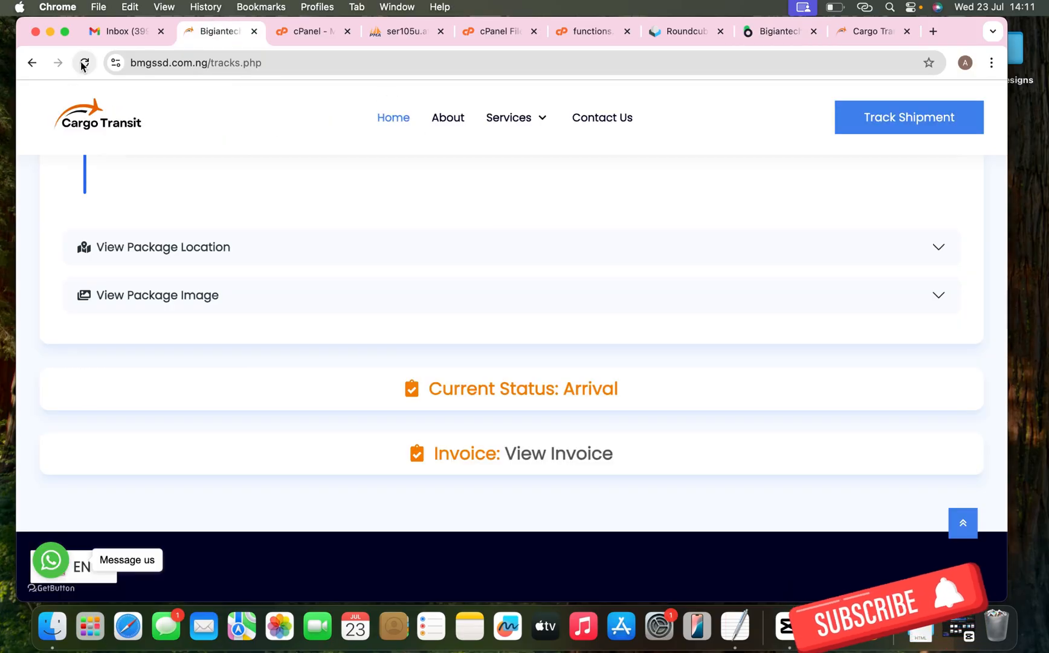
Step: Reload the tracking page so it shows Current Status: Departure
click(84, 63)
click(636, 188)
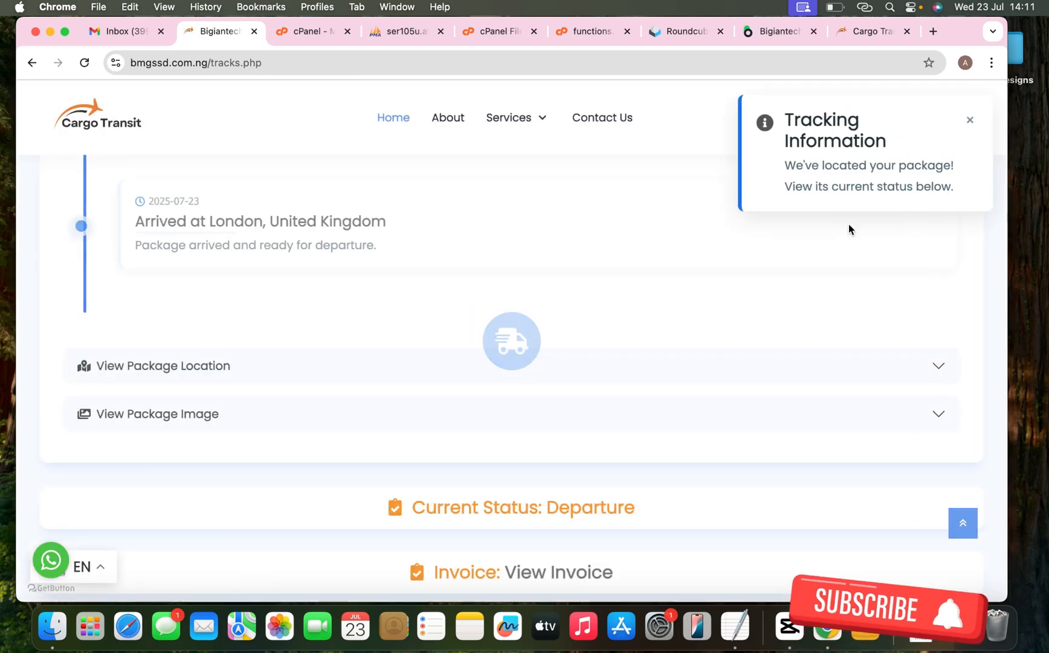
click(969, 124)
scroll(573, 262, up, 5)
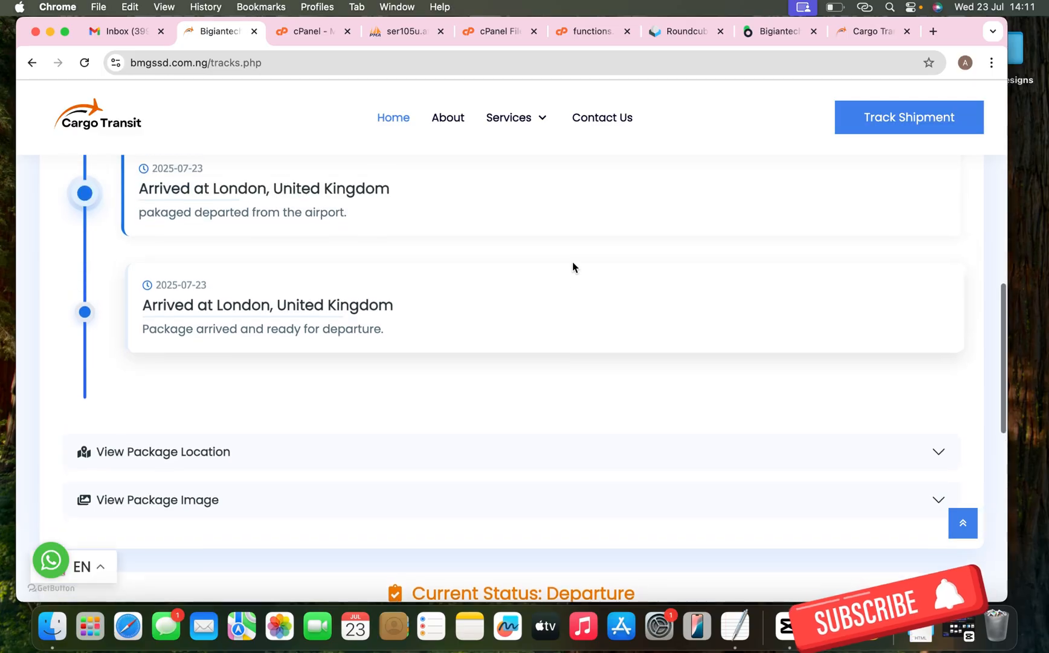
scroll(572, 262, up, 3)
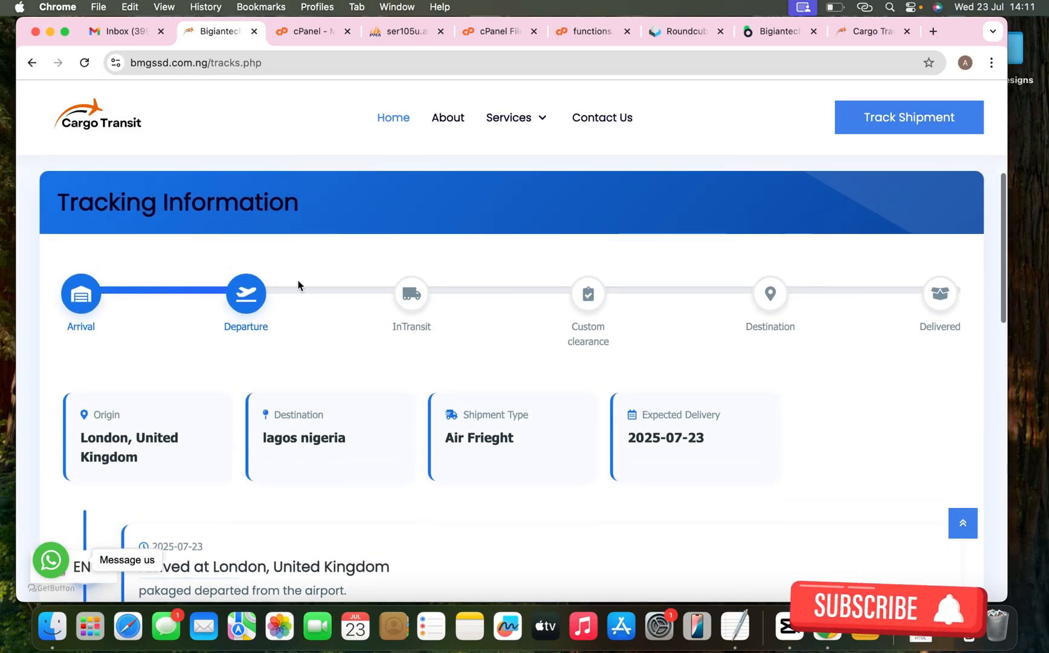
scroll(300, 307, down, 10)
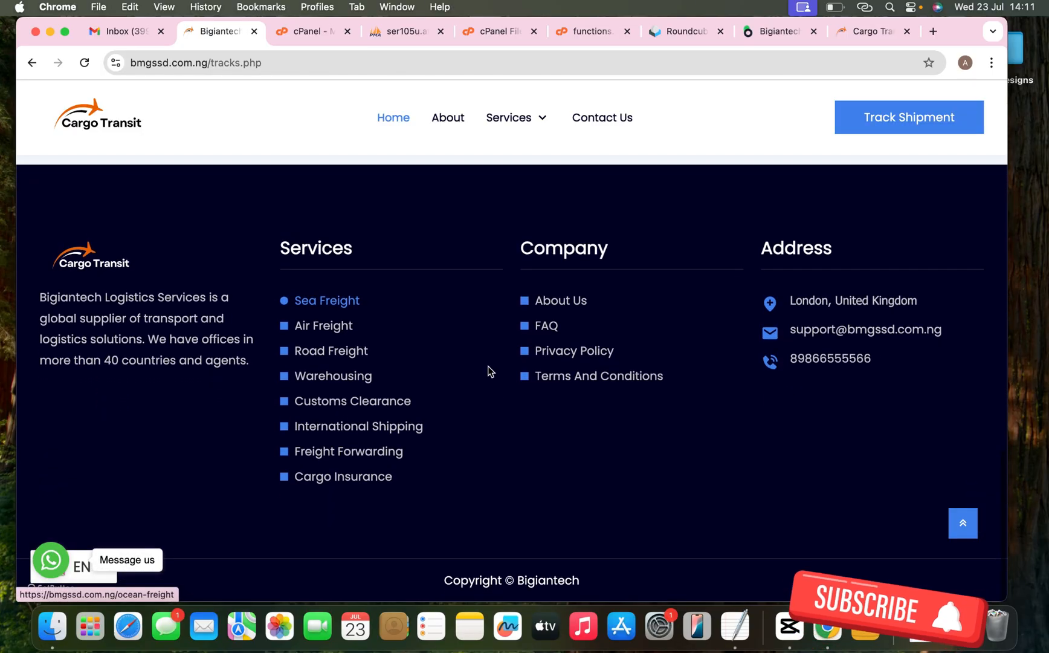
scroll(476, 342, up, 3)
scroll(475, 341, up, 1)
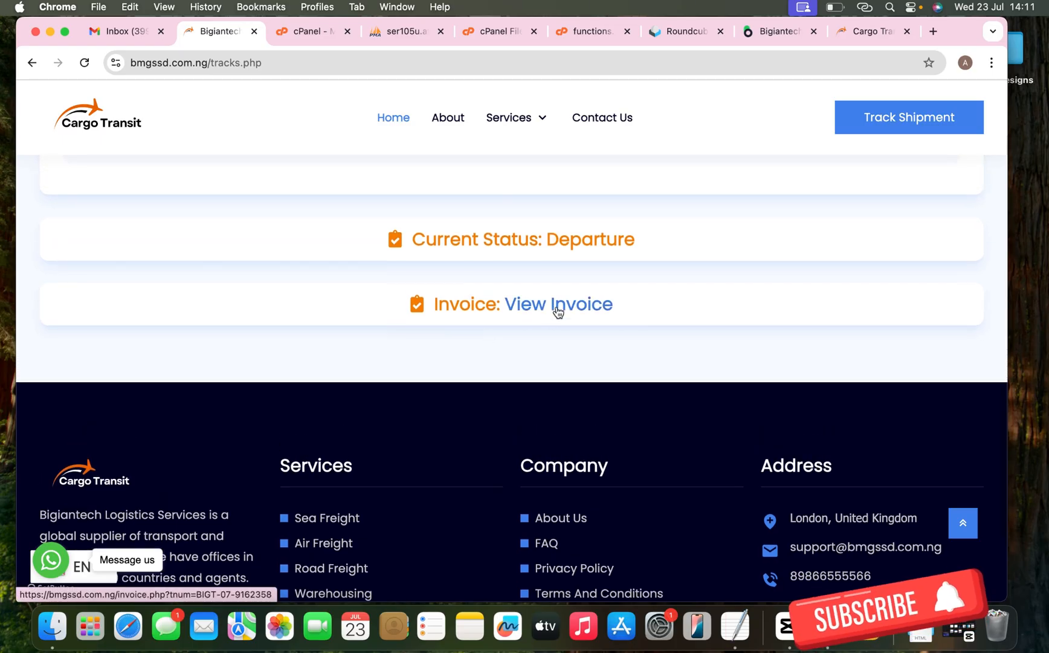
Step: Check the invoice totals $95,388.00, then return to the admin trackers dashboard
click(557, 307)
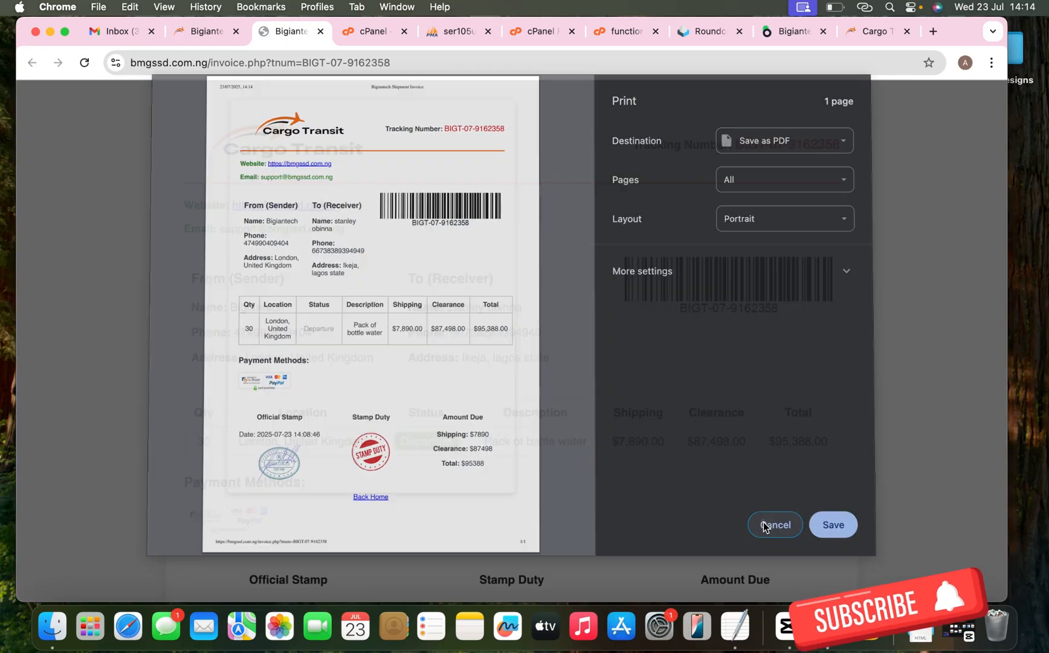
click(764, 526)
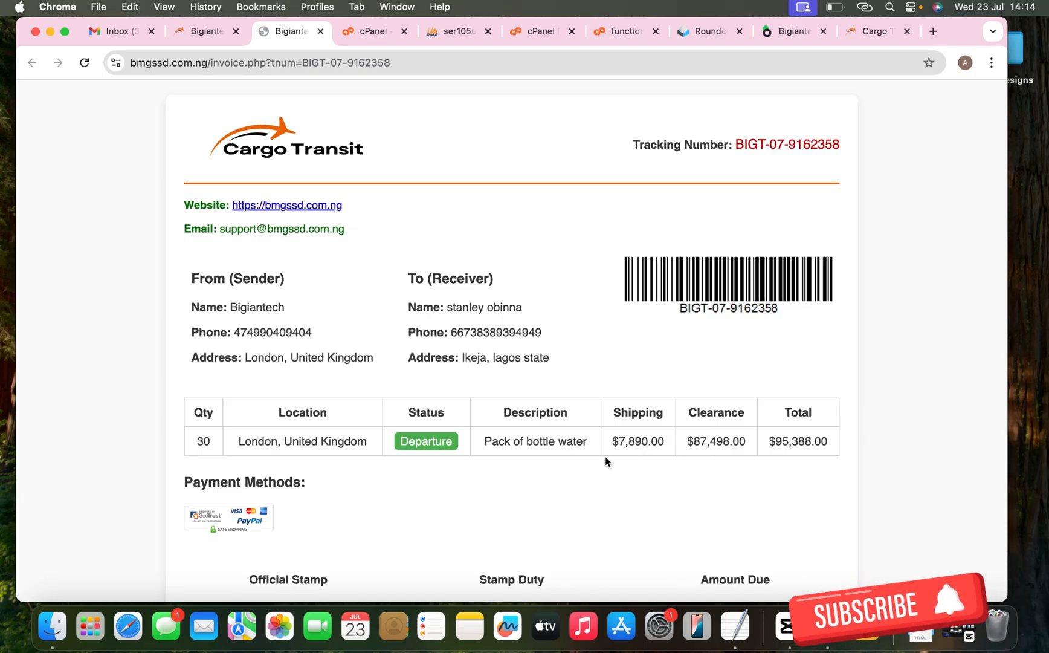
click(785, 33)
click(116, 237)
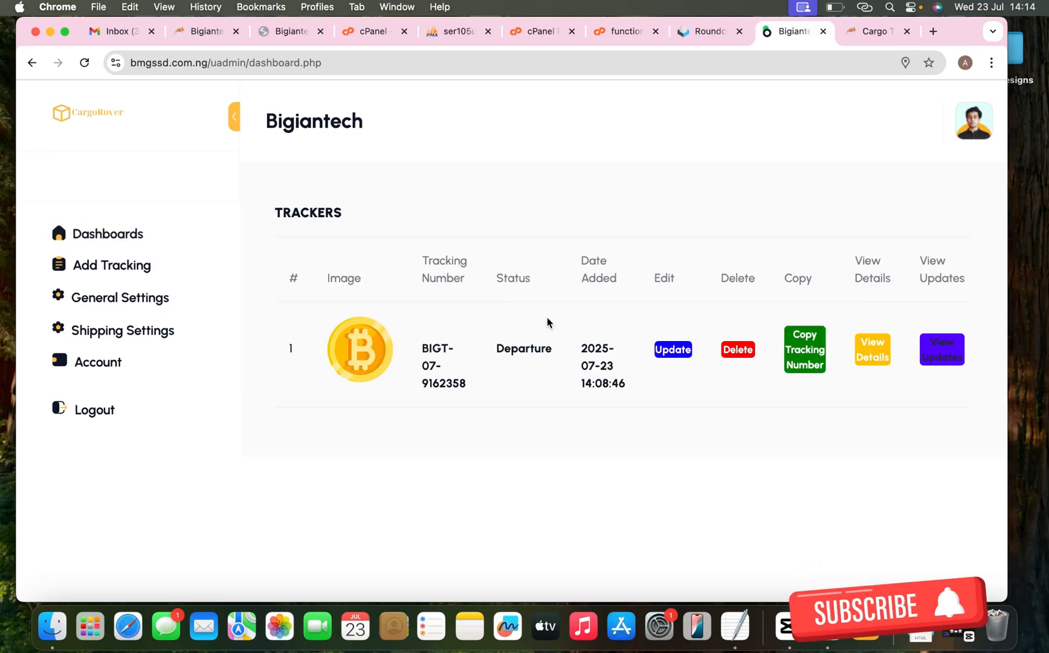
Step: Start a Custom clearance update at London, United Kingdom, dated today 23/07/2025
click(678, 349)
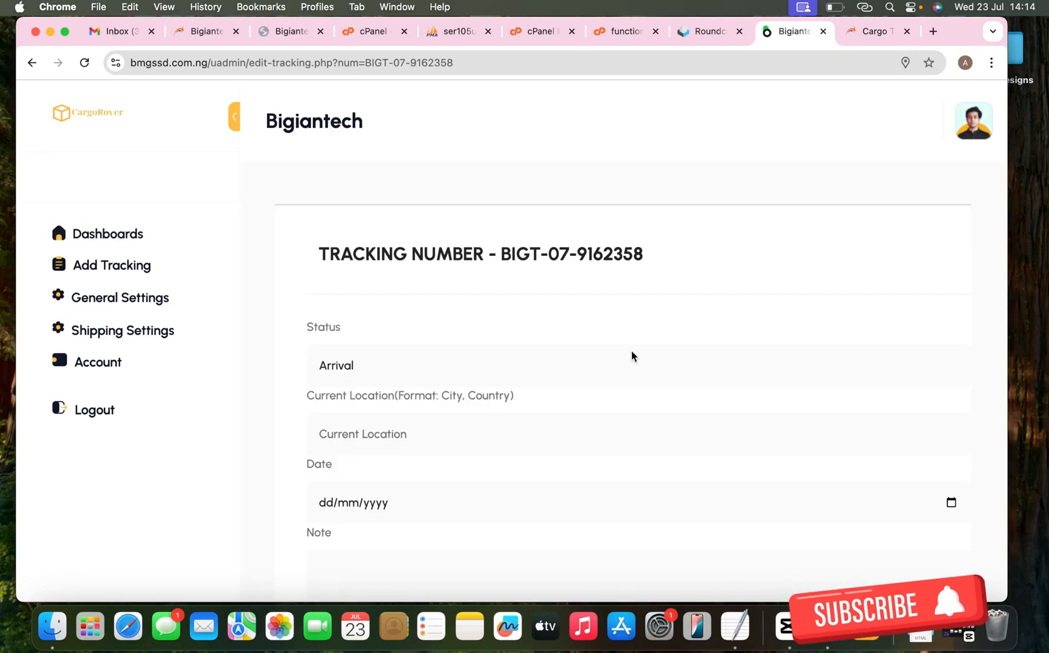
scroll(632, 356, down, 5)
click(533, 201)
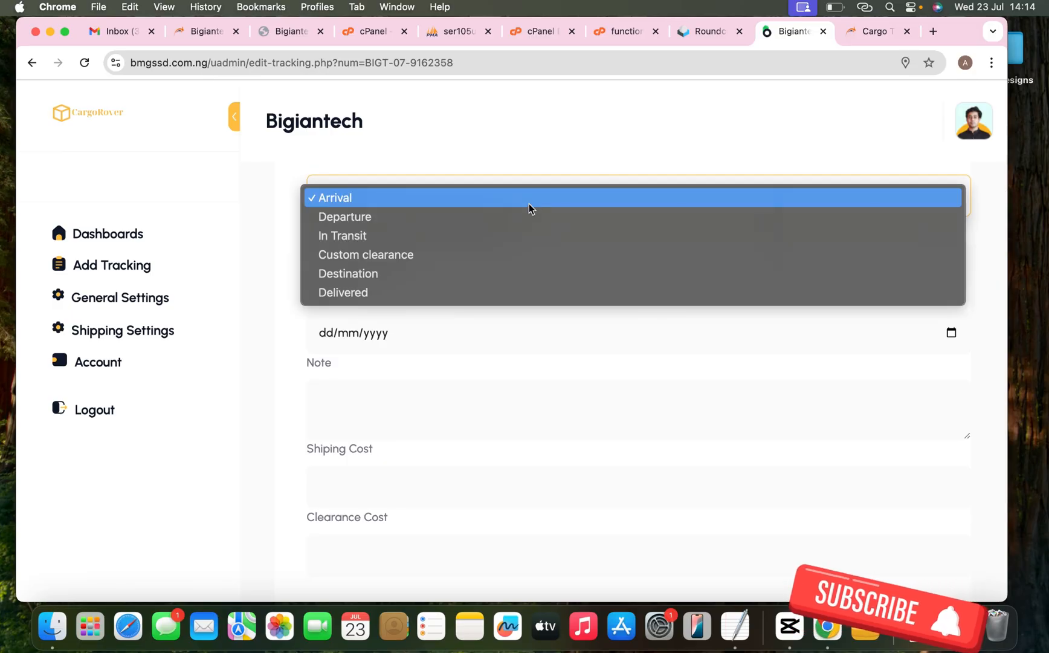
click(473, 253)
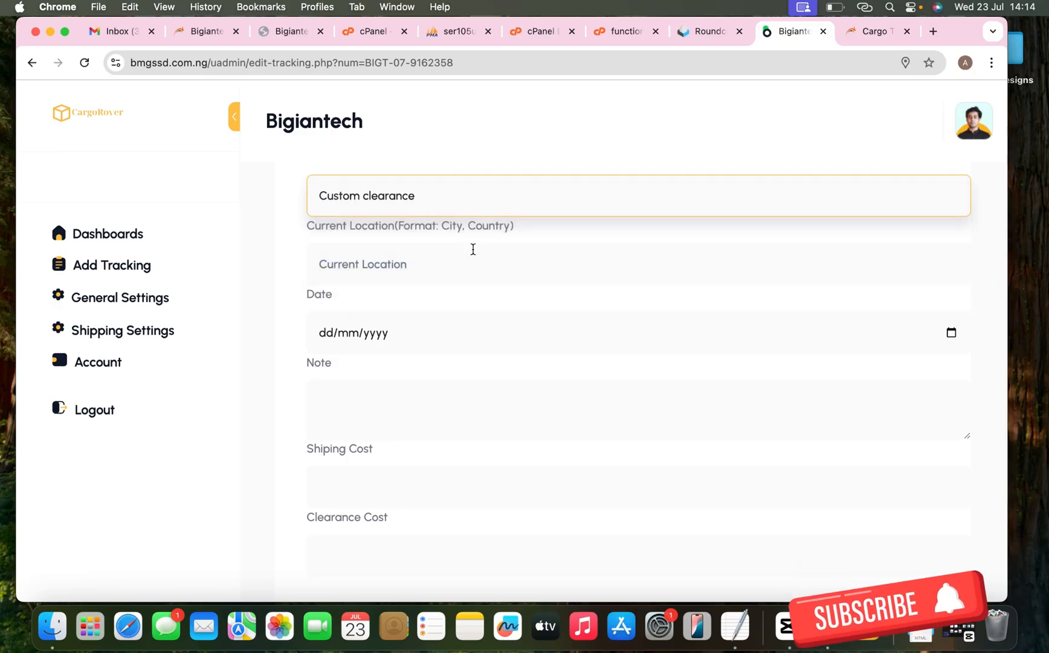
click(489, 268)
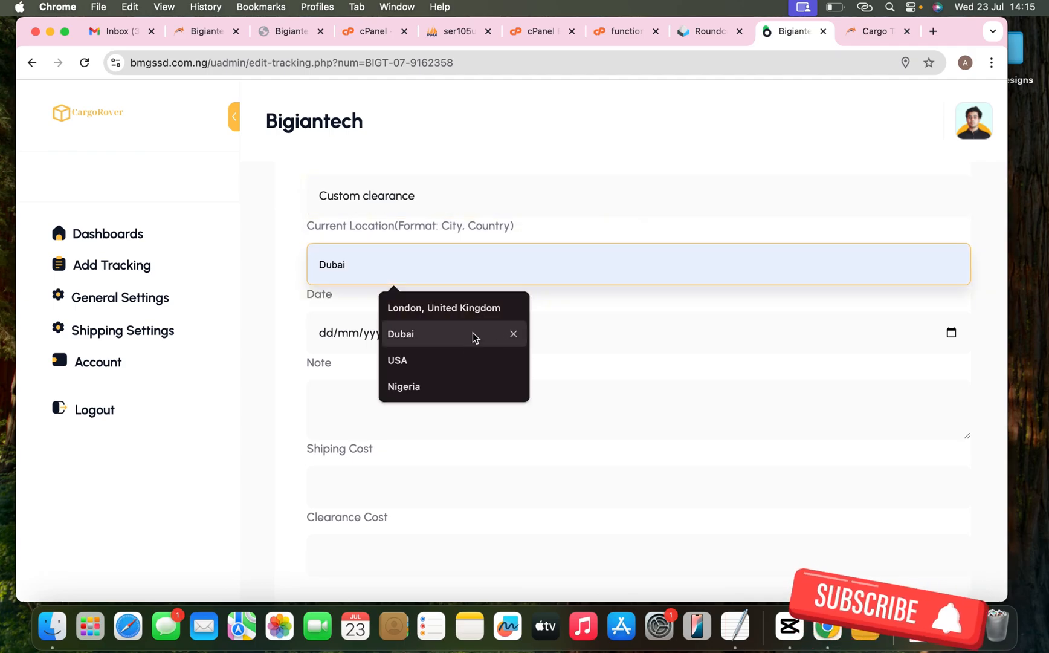
click(484, 312)
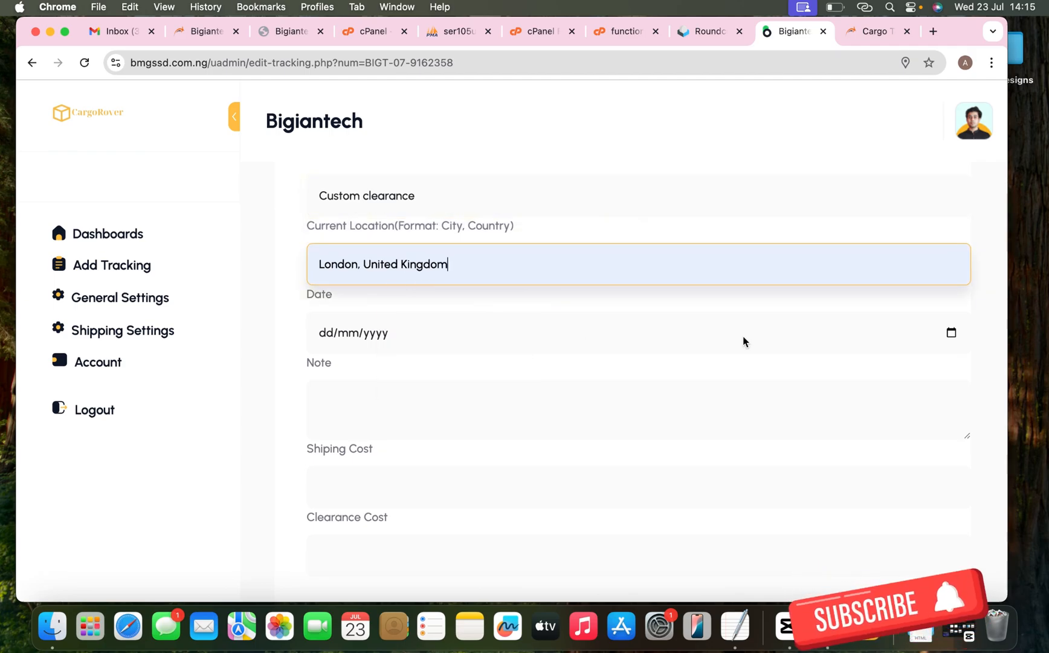
click(951, 332)
click(436, 542)
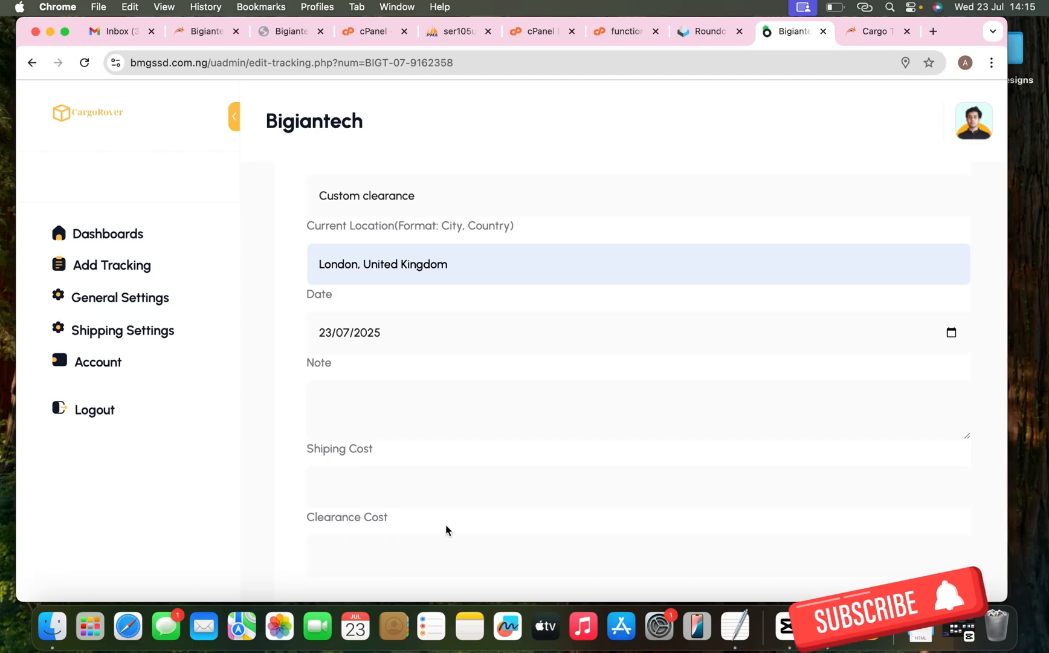
Step: Add the note 'border check', shipping cost 500 and clearance cost 9090, and save
click(579, 418)
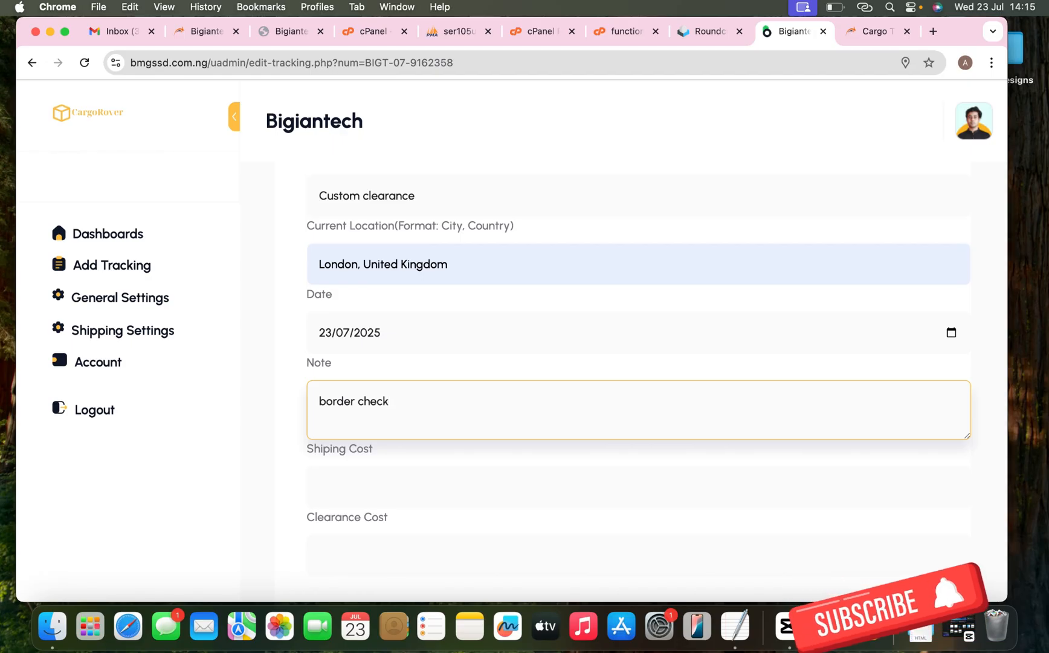
scroll(474, 376, down, 3)
click(474, 377)
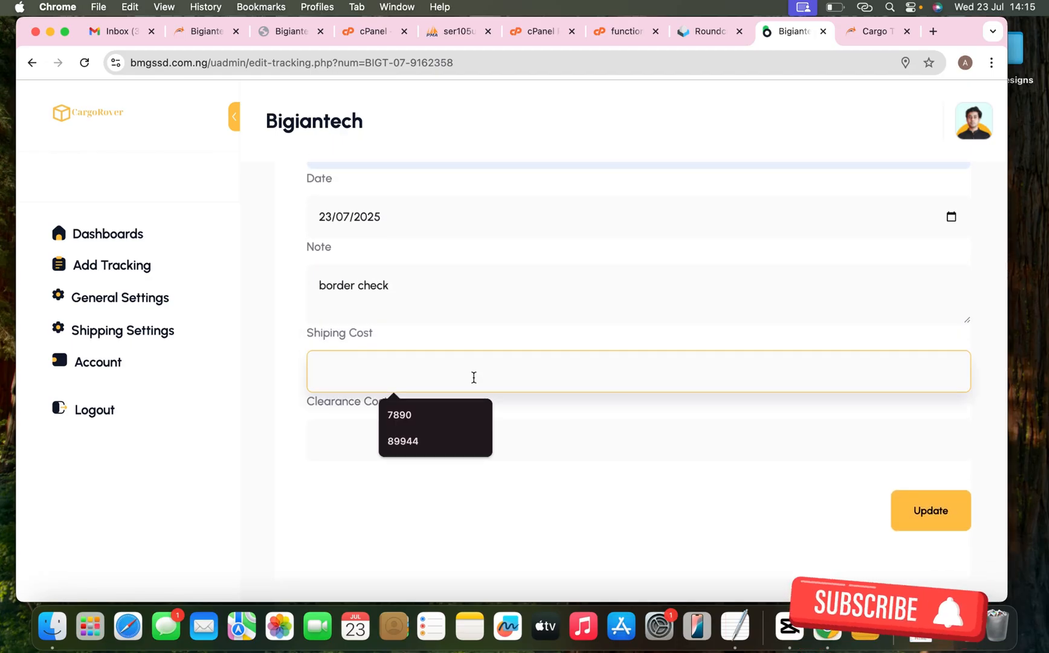
text(500)
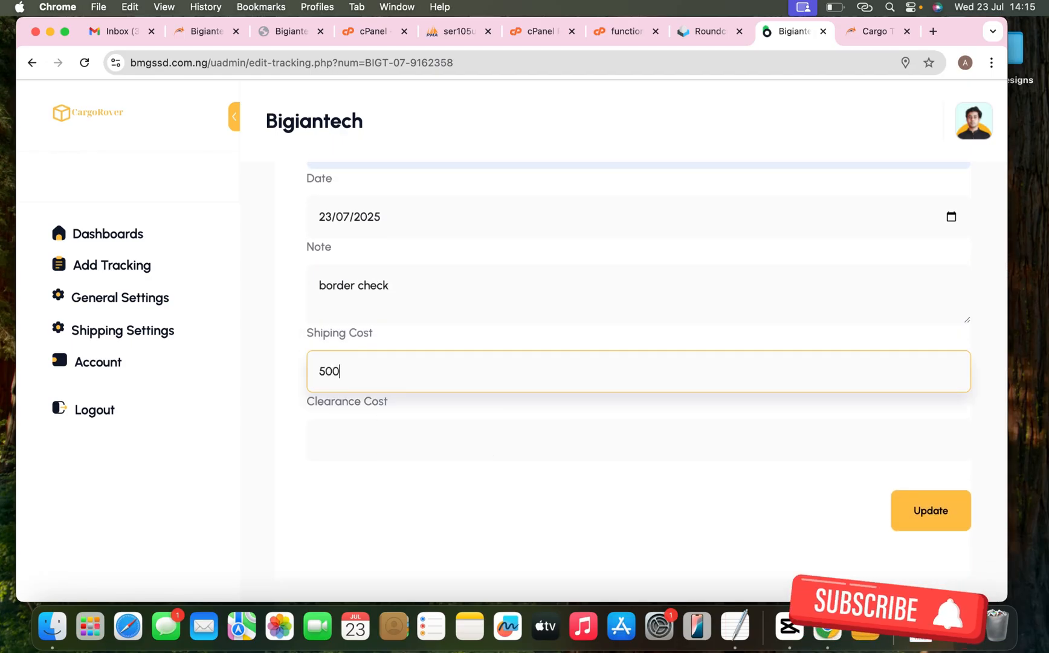
click(383, 422)
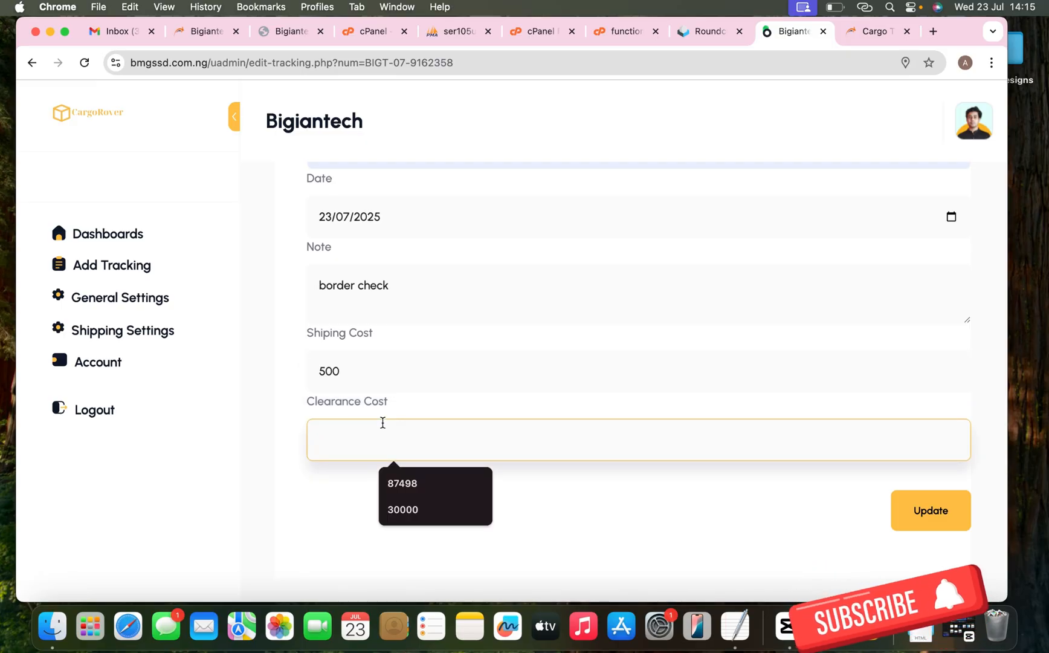
text(9090)
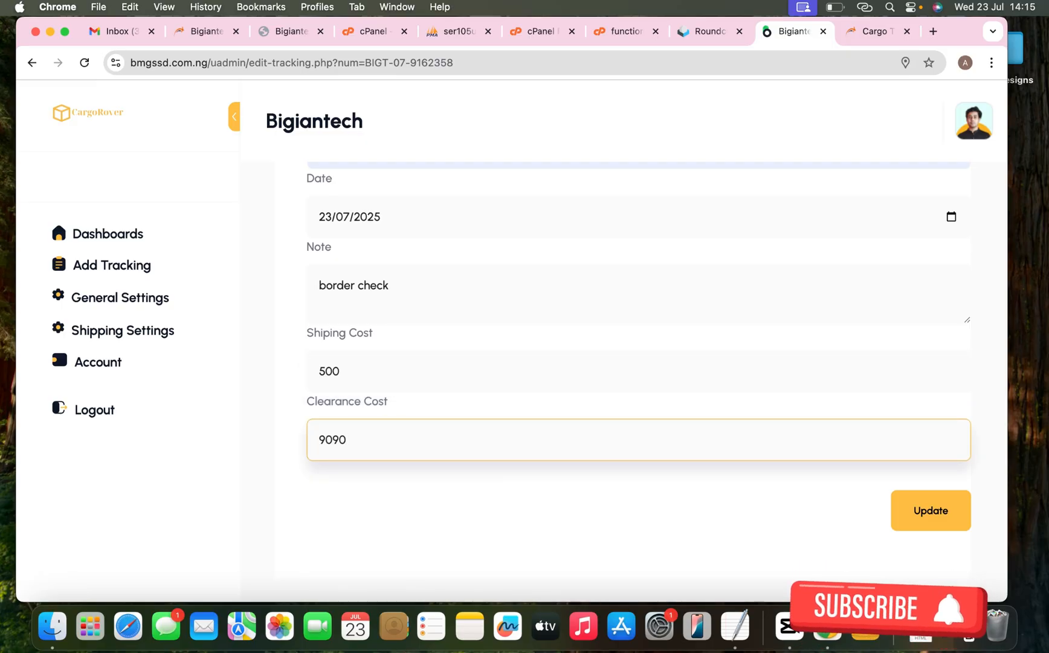
click(946, 514)
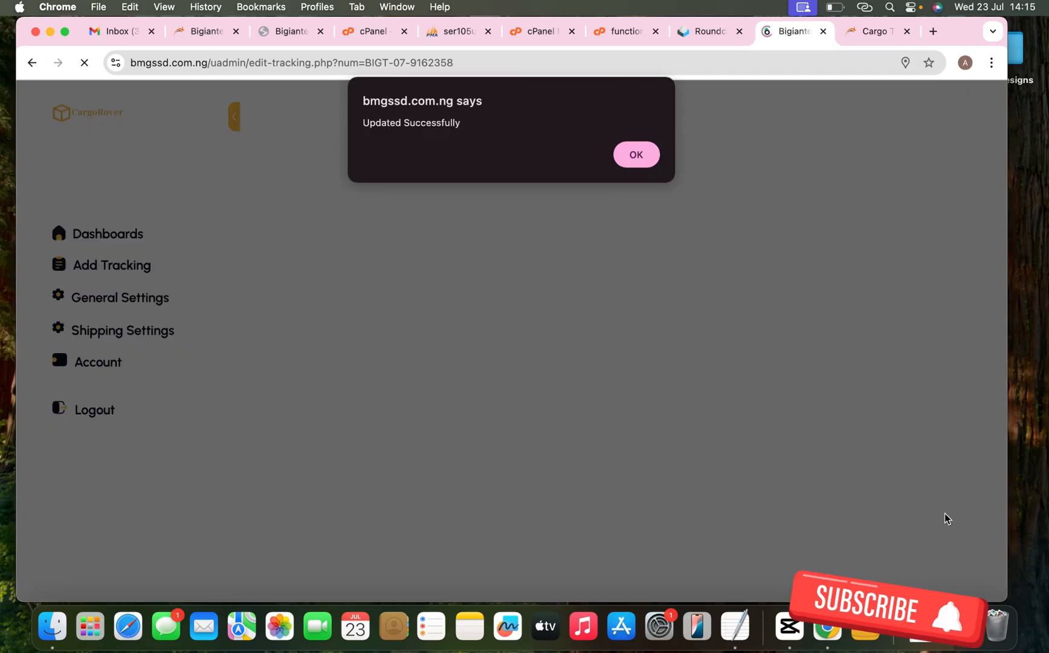
click(638, 159)
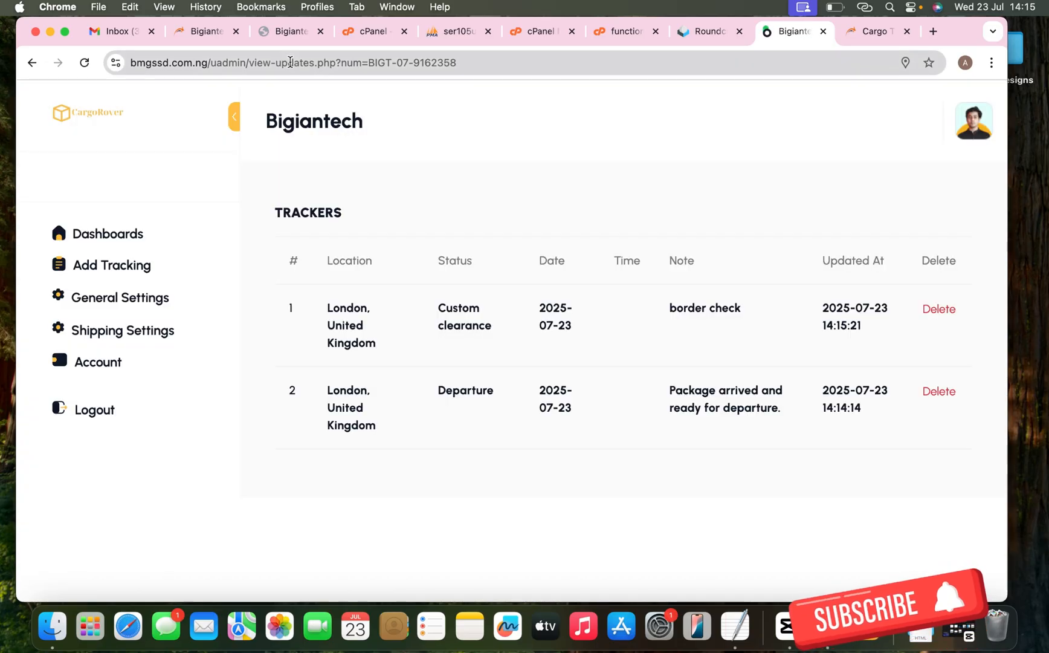
Step: Reload tracking to confirm Custom clearance, then open the invoice still showing Departure and $95,388.00
click(212, 31)
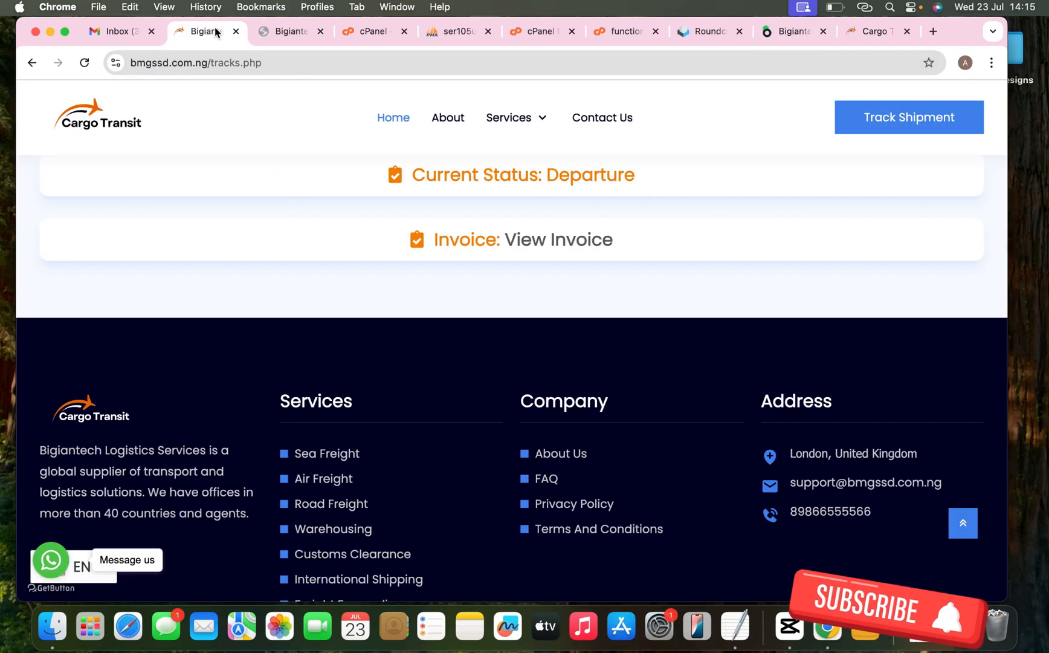
click(85, 62)
click(632, 184)
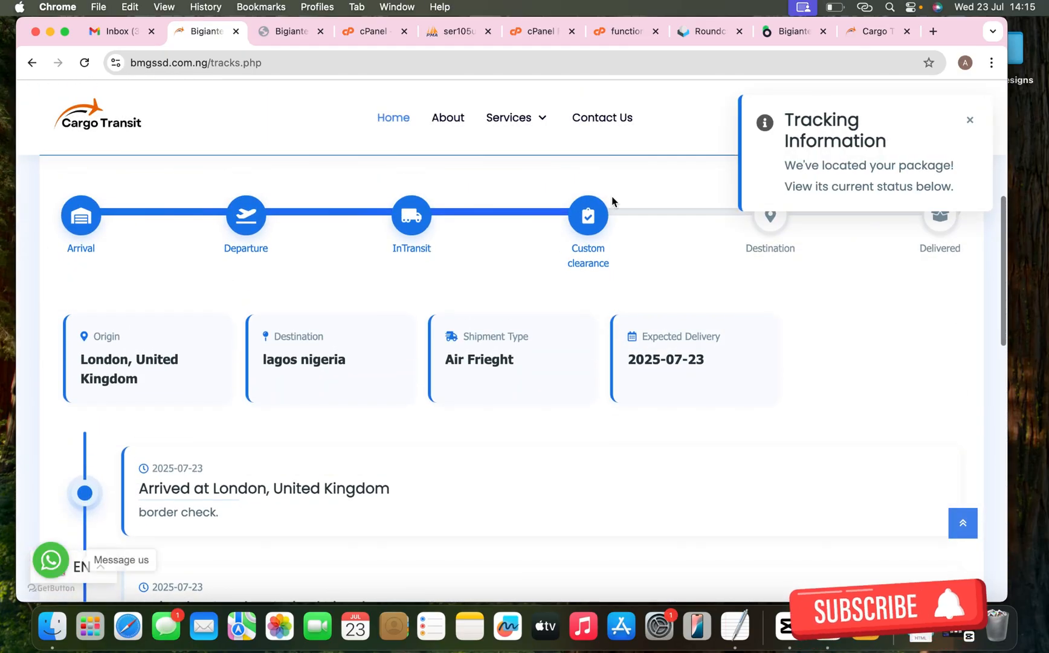
scroll(598, 272, down, 10)
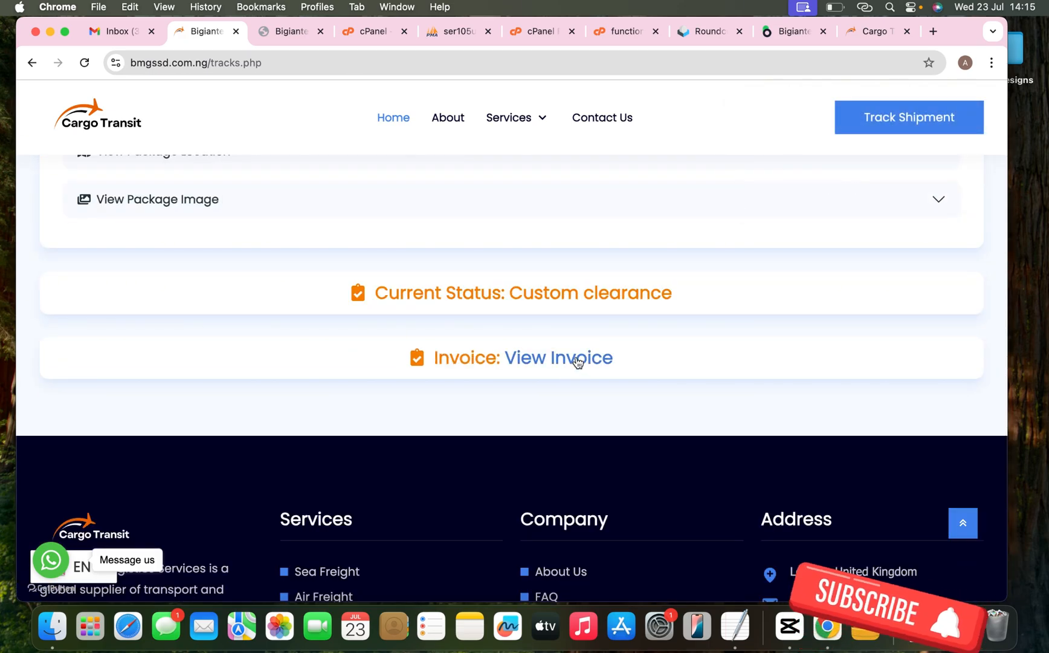
click(577, 358)
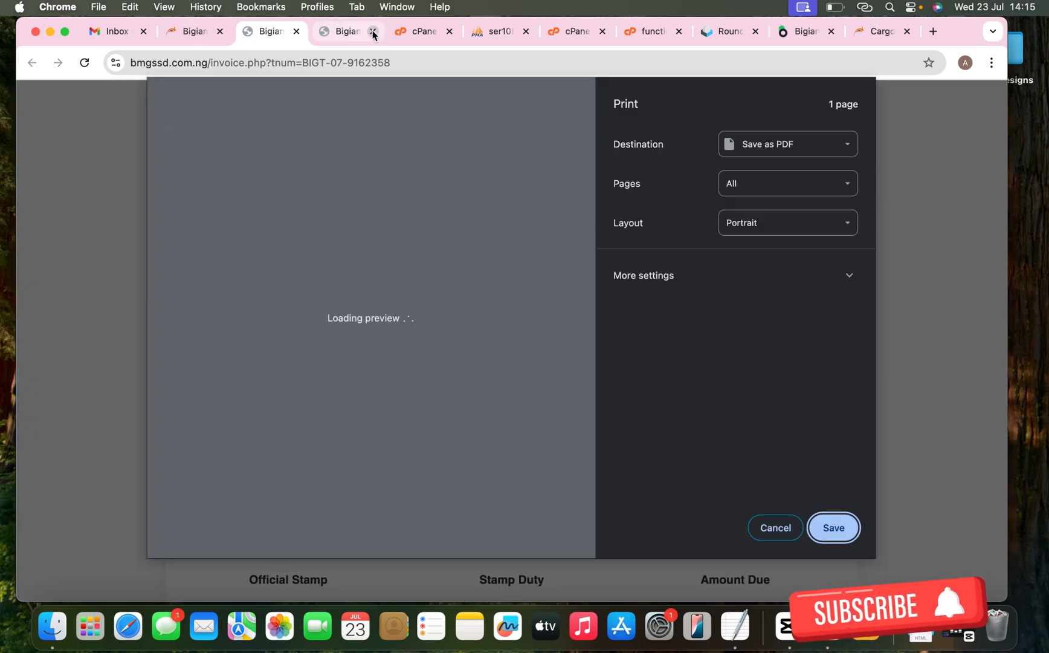
click(373, 31)
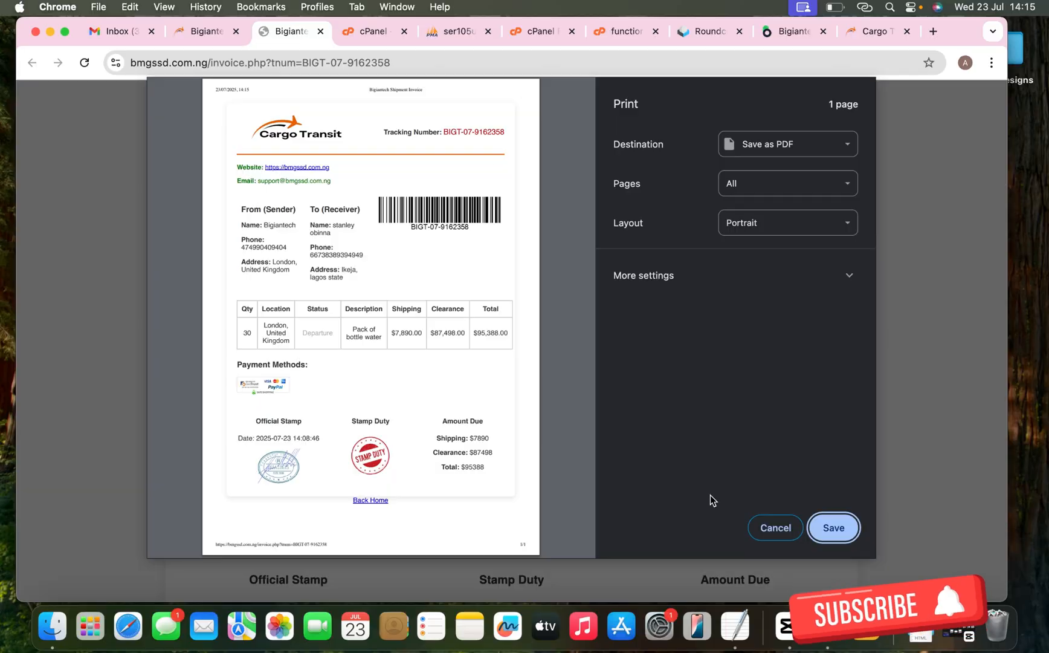
click(776, 530)
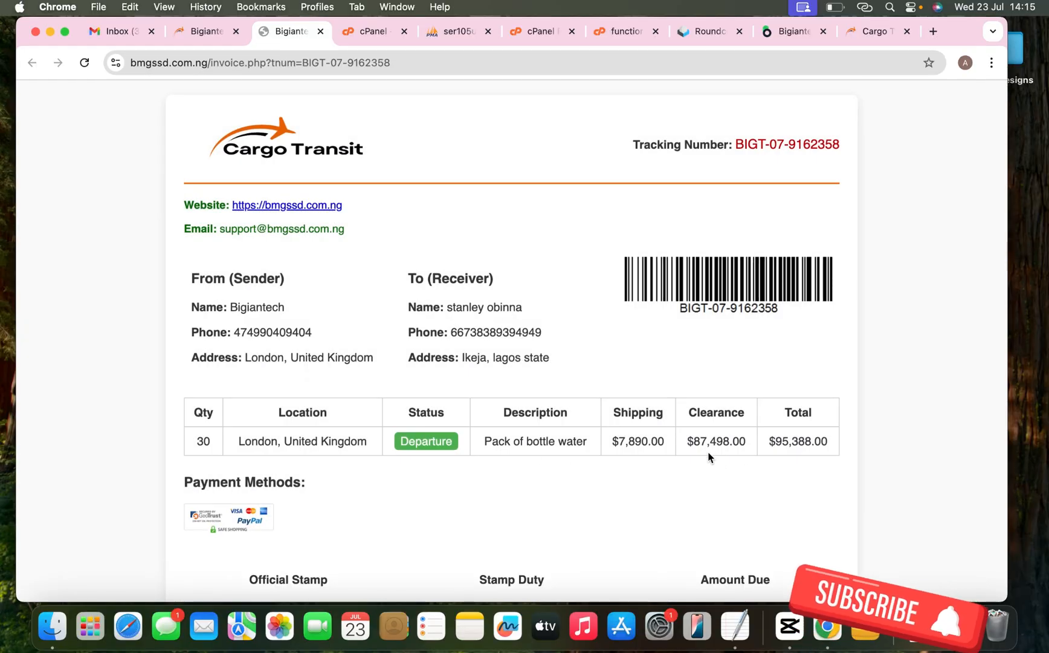
scroll(704, 458, down, 5)
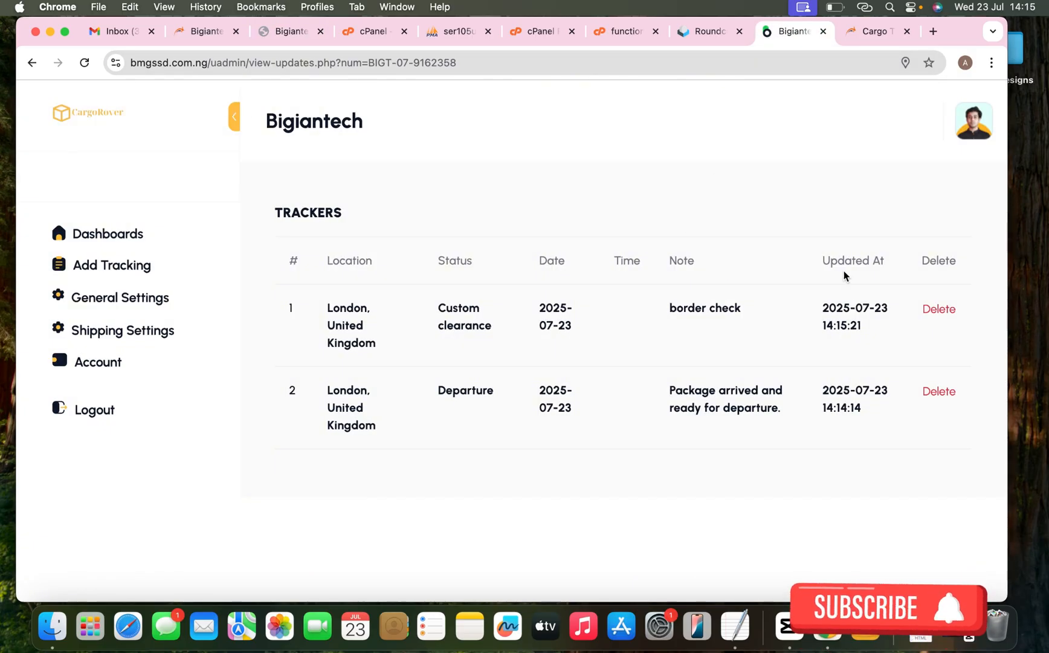
Step: Delete the older Departure update from the shipment's update list
click(106, 235)
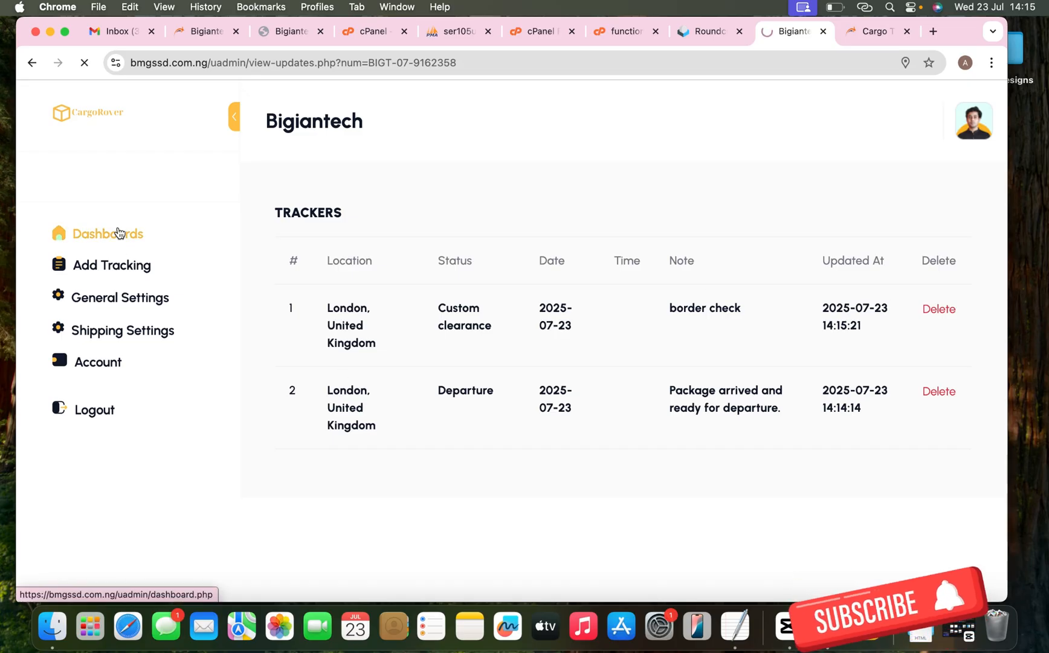
click(941, 349)
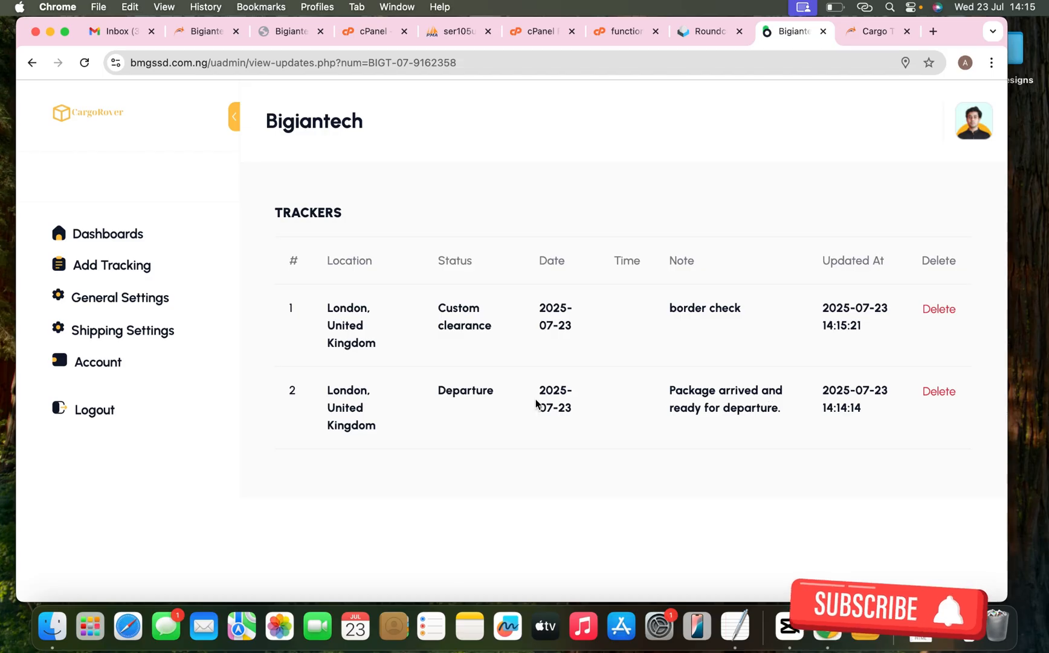
click(938, 391)
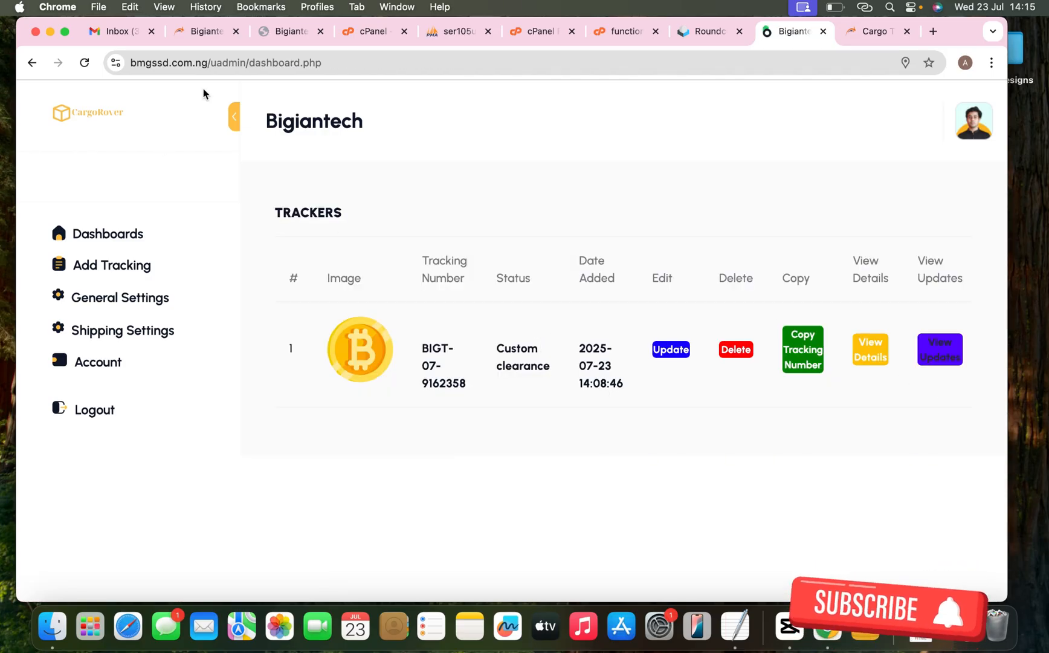
Step: Reload the invoice to show Custom clearance, $500 shipping, $9,090 clearance, $9,590 total
click(209, 31)
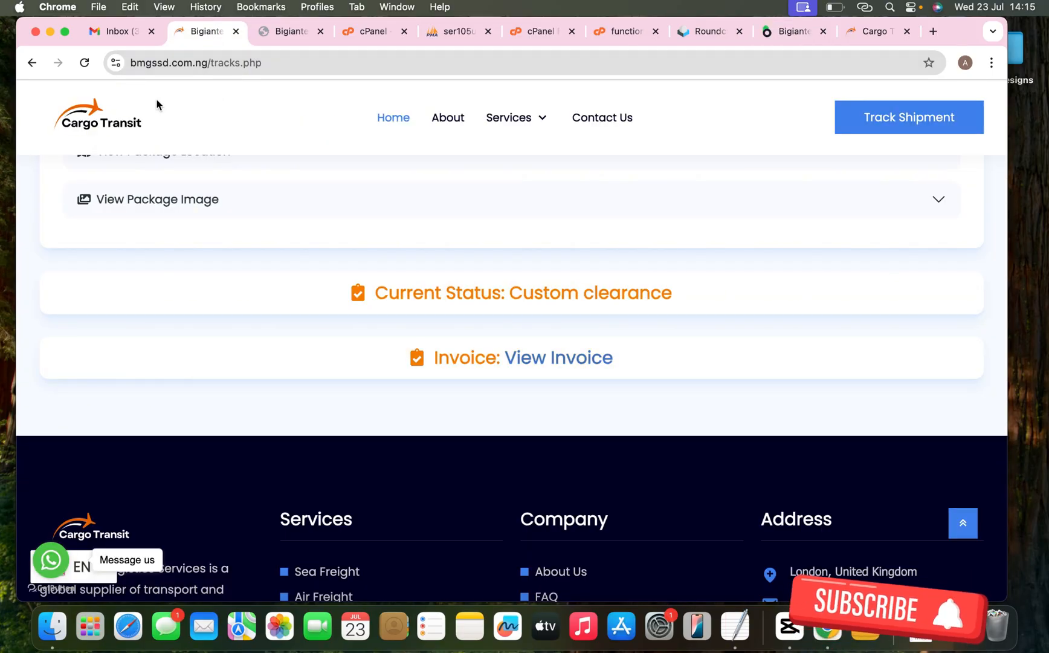
click(274, 30)
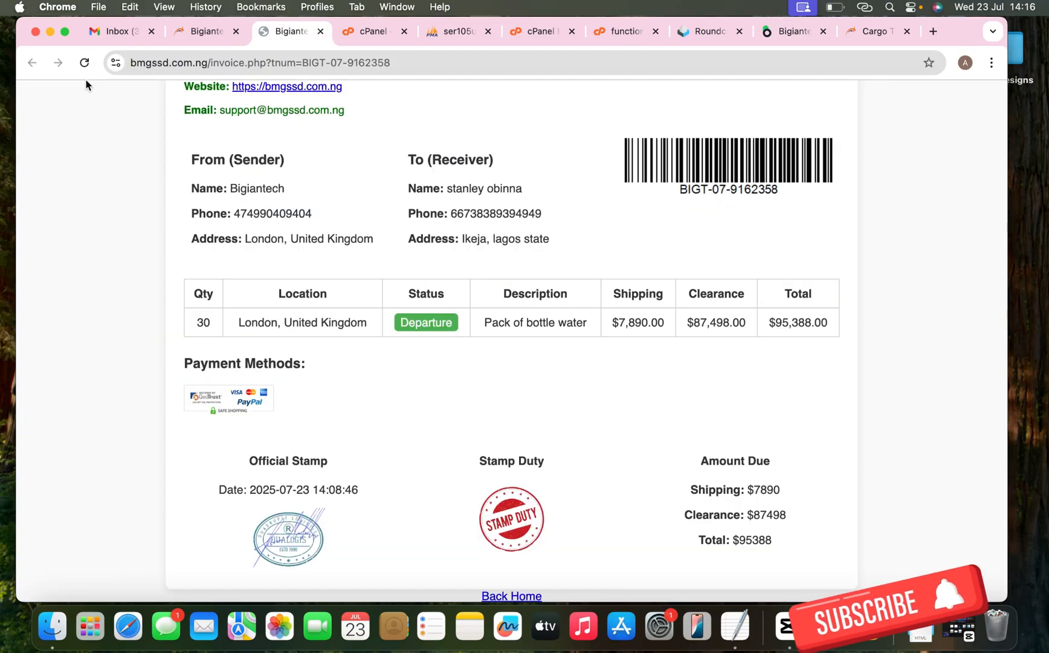
click(84, 62)
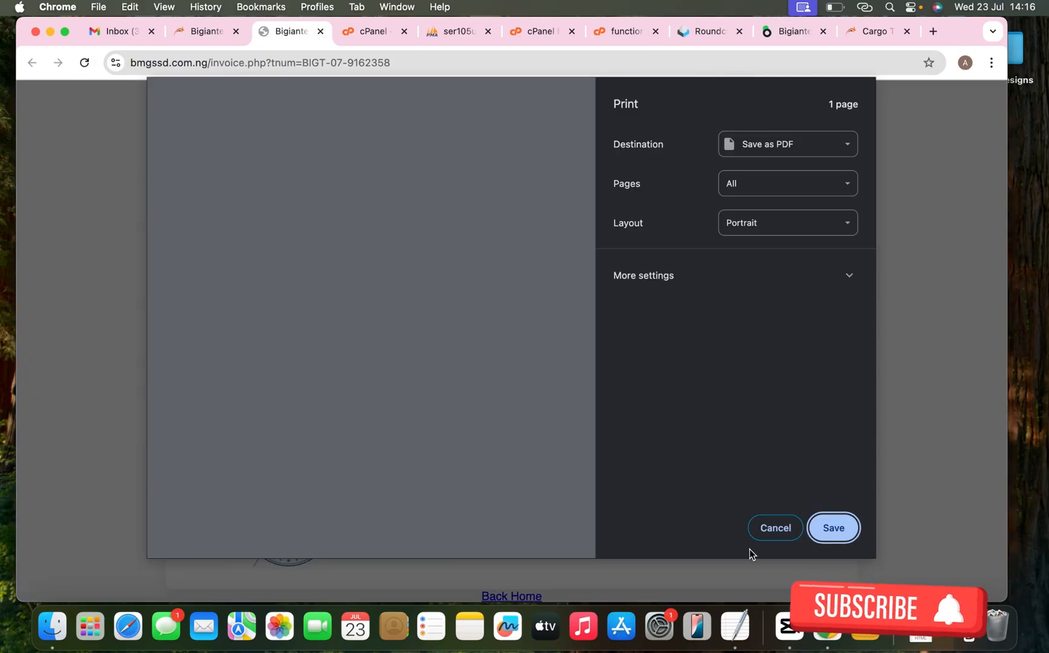
click(774, 528)
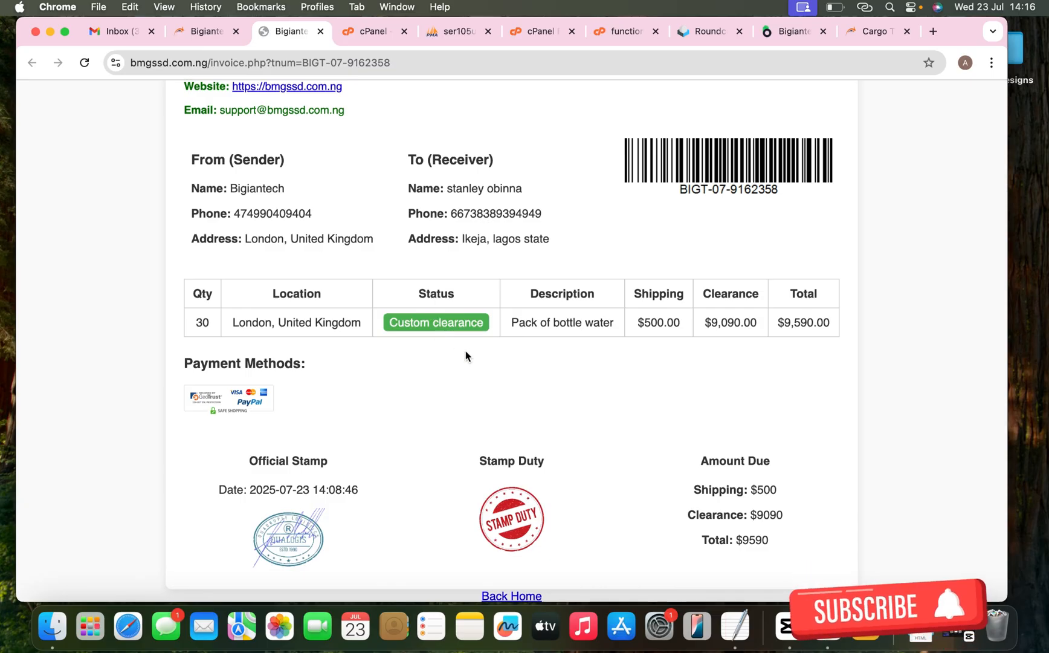
scroll(466, 355, up, 3)
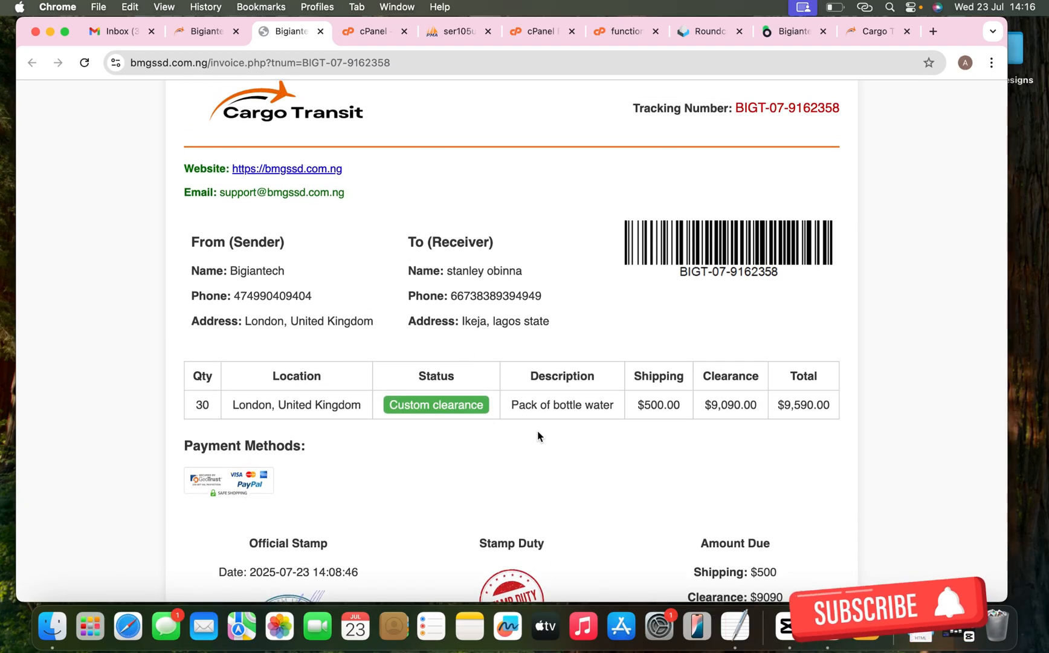
scroll(538, 435, down, 1)
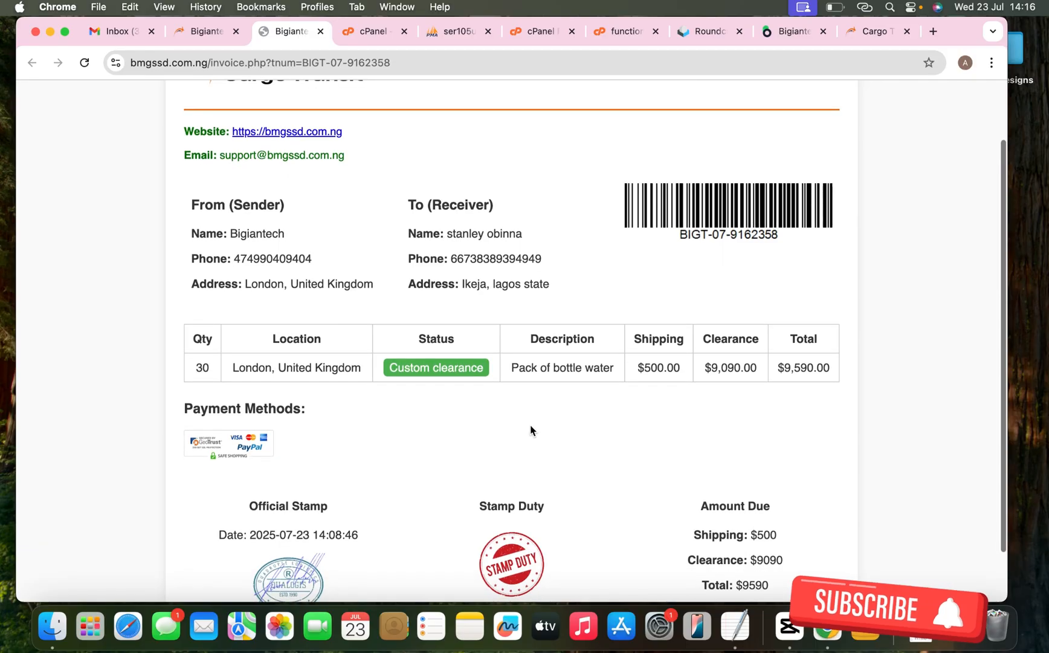
click(788, 33)
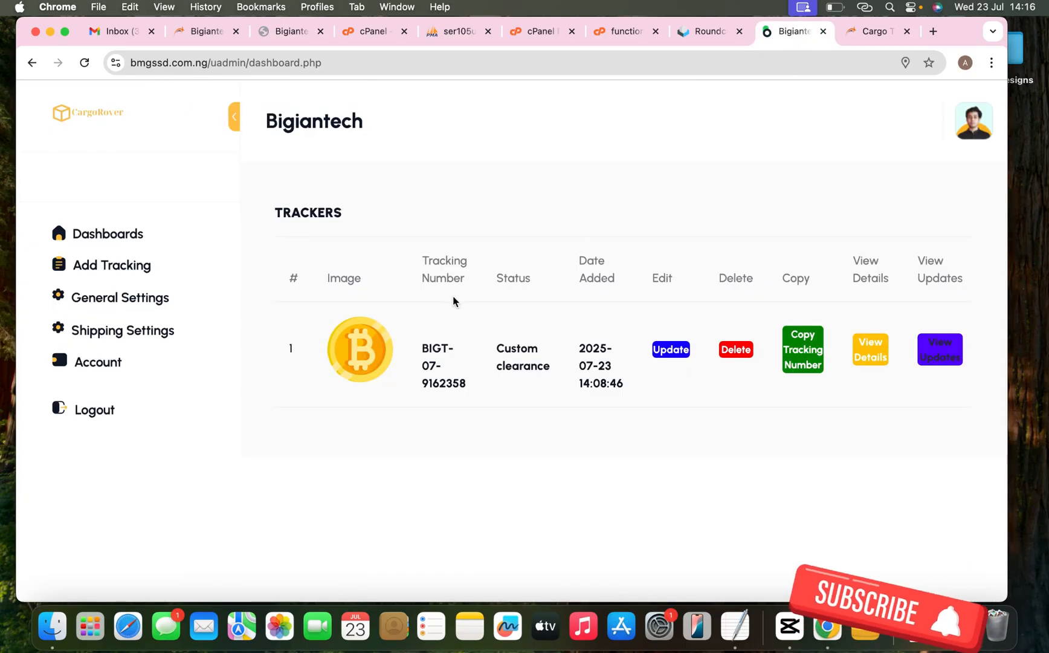
Step: Set BIGT-07-9162358's status to Delivered and begin entering Lagos as the current location
click(672, 351)
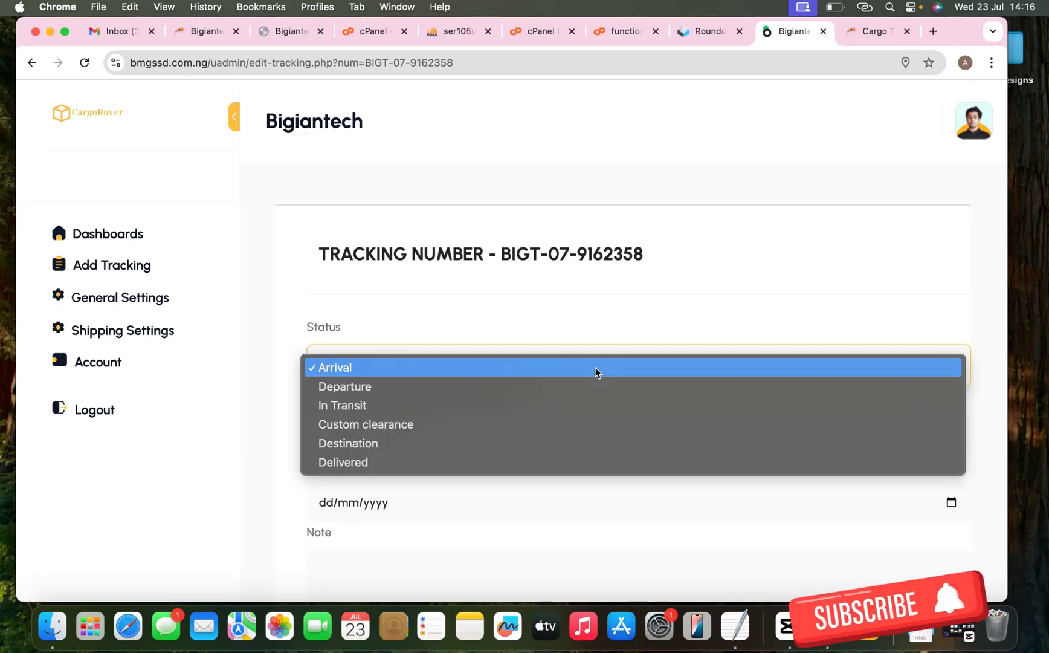
click(595, 369)
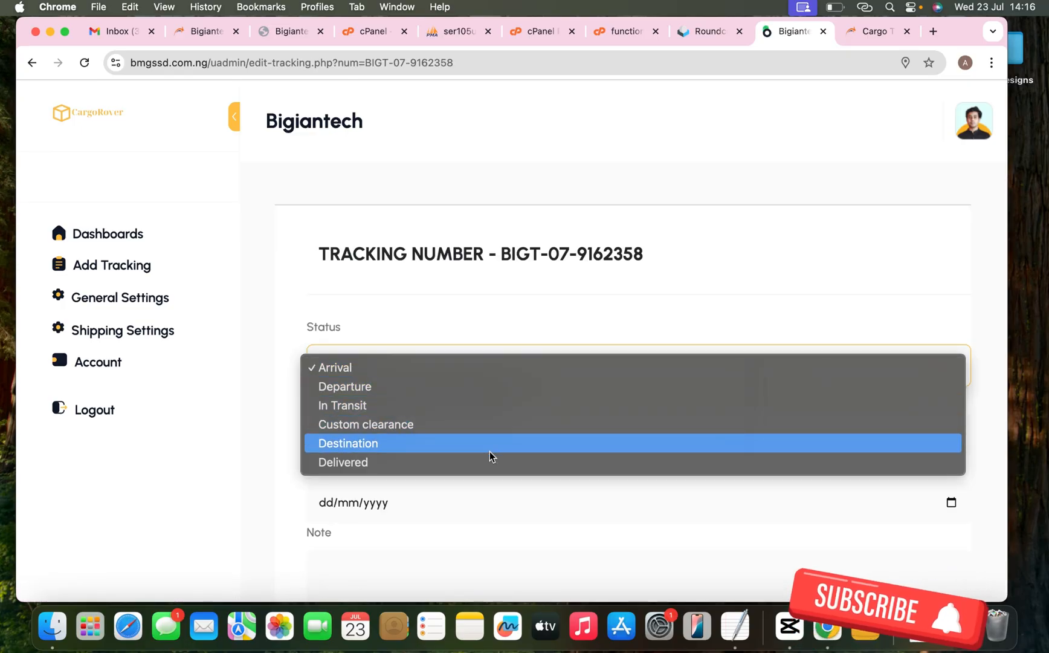
click(475, 464)
scroll(475, 473, down, 3)
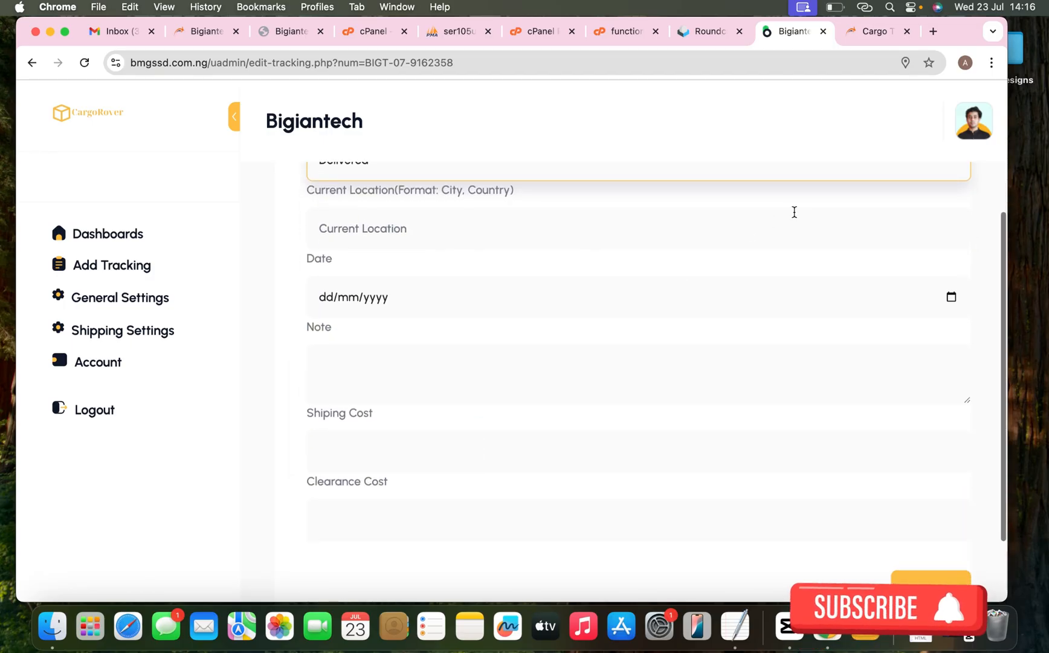
click(811, 241)
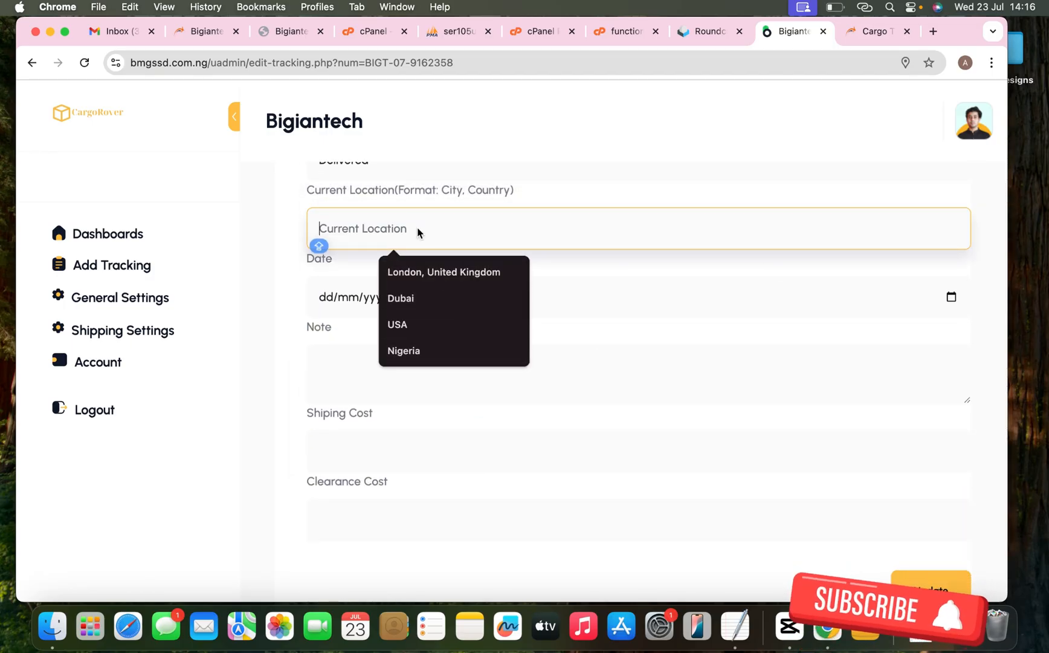
text(L)
text(o)
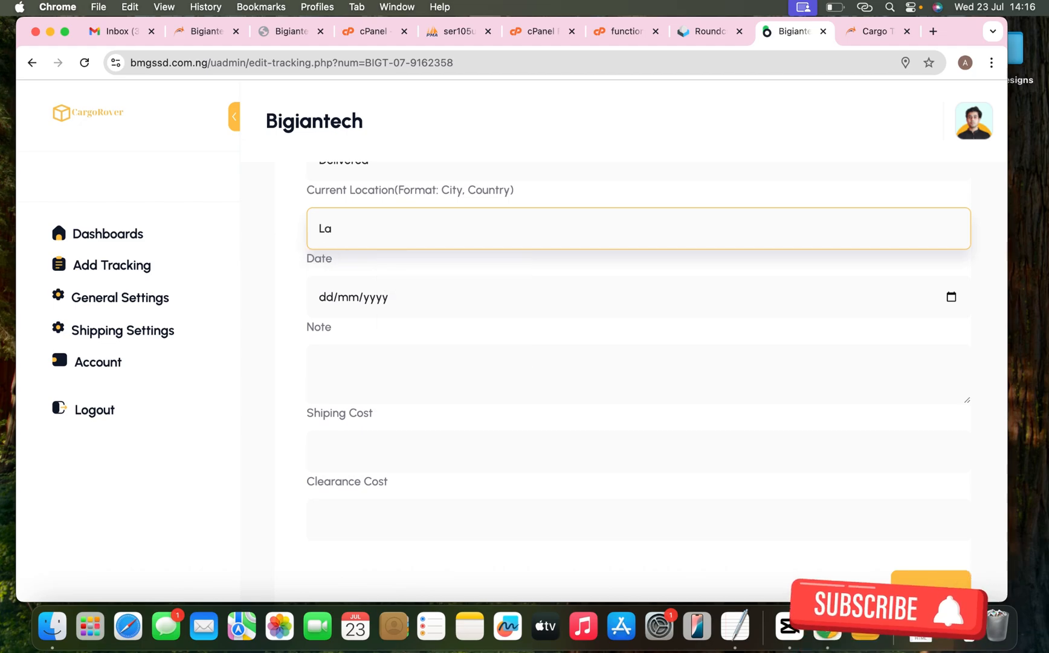